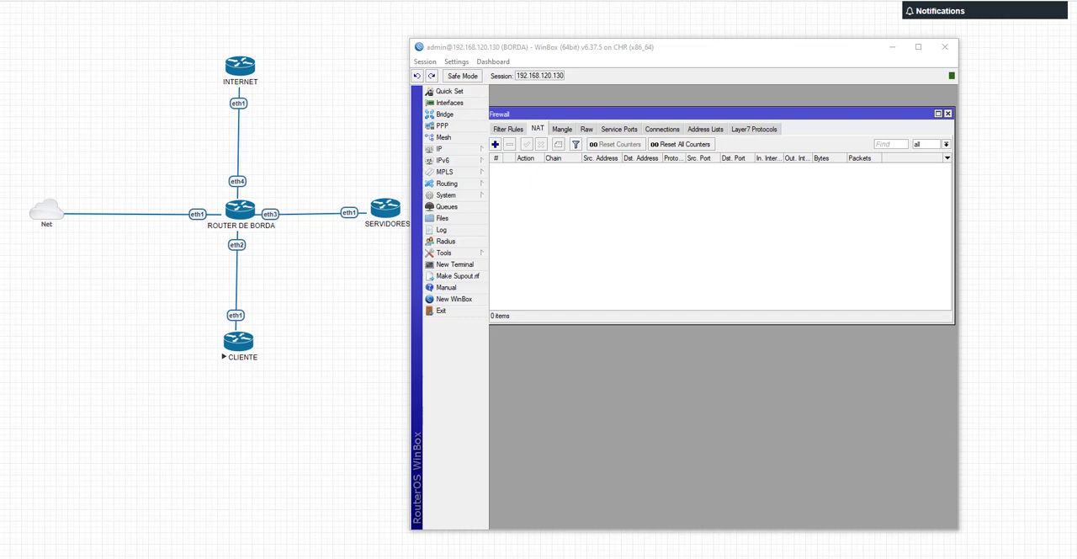
Step: In the CLIENTE router session, check the local address in the status of the pppoe-out1 interface
{"action": "left_click_drag", "start_coordinate": [1076, 148], "coordinate": [807, 54]}
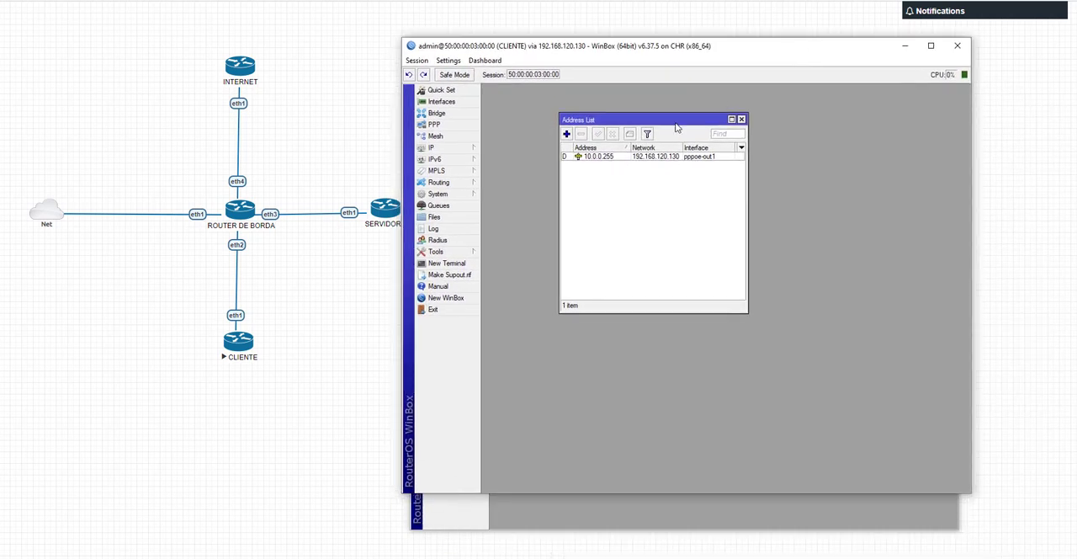
{"action": "left_click", "coordinate": [444, 125]}
{"action": "double_click", "coordinate": [532, 164]}
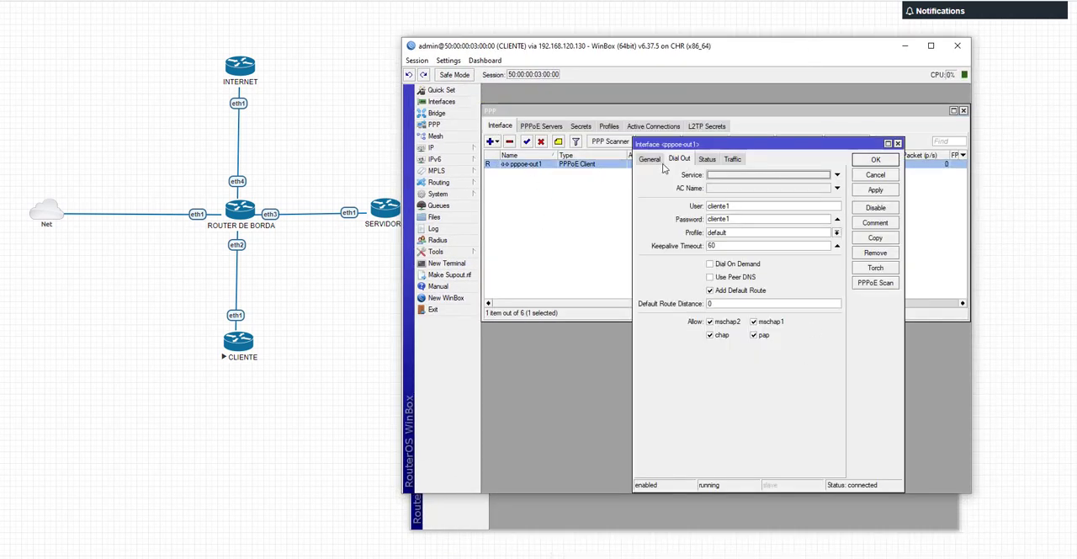
{"action": "left_click", "coordinate": [711, 168]}
{"action": "left_click", "coordinate": [683, 169]}
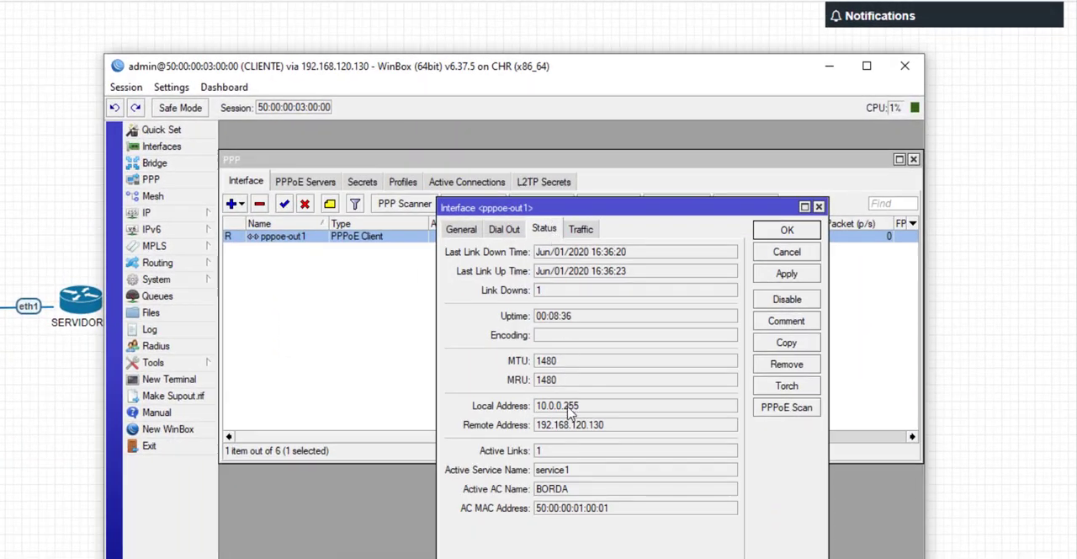
{"action": "double_click", "coordinate": [702, 304]}
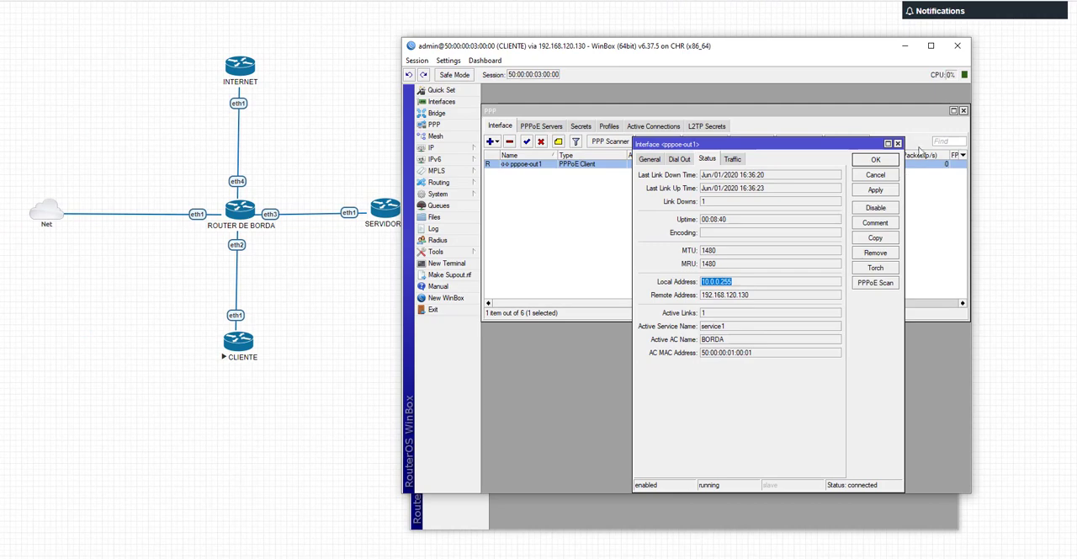
{"action": "left_click", "coordinate": [902, 49]}
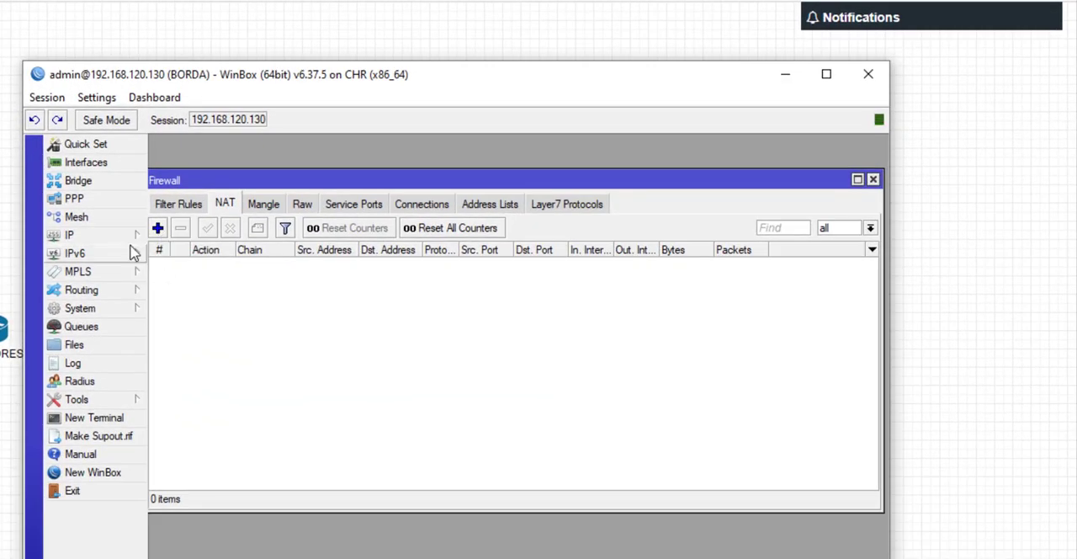
Step: On the BORDA router, start a new firewall NAT rule on the srcnat chain and set its action to masquerade
{"action": "left_click", "coordinate": [127, 236]}
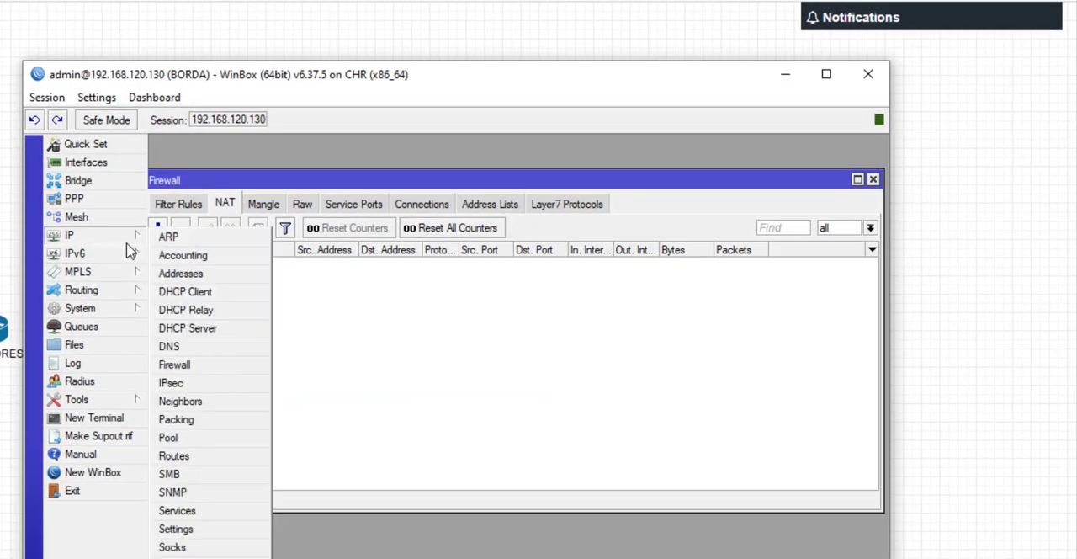
{"action": "left_click", "coordinate": [229, 202]}
{"action": "left_click_drag", "start_coordinate": [256, 180], "coordinate": [270, 175]}
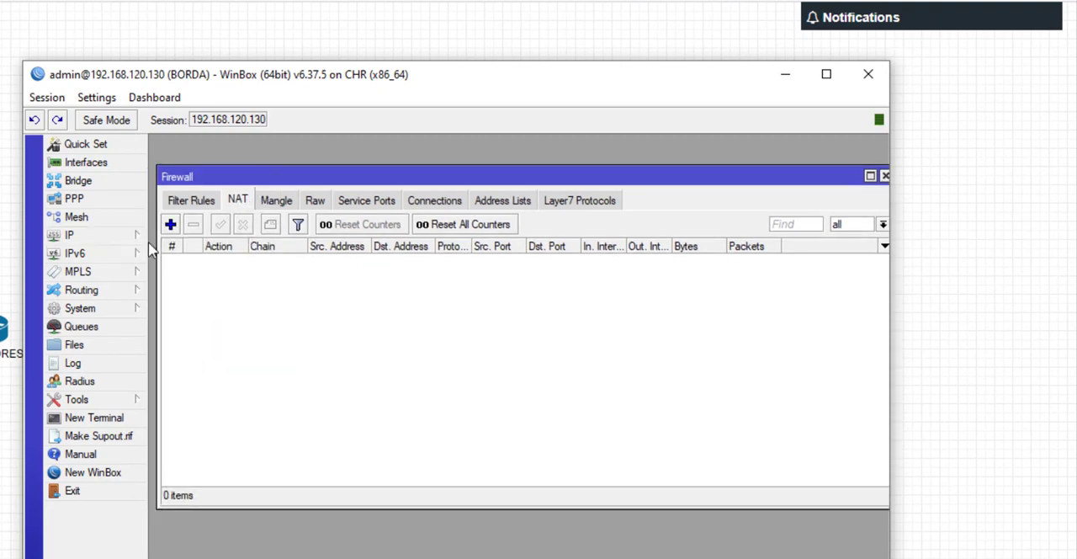
{"action": "left_click", "coordinate": [170, 224]}
{"action": "left_click_drag", "start_coordinate": [402, 179], "coordinate": [395, 178]}
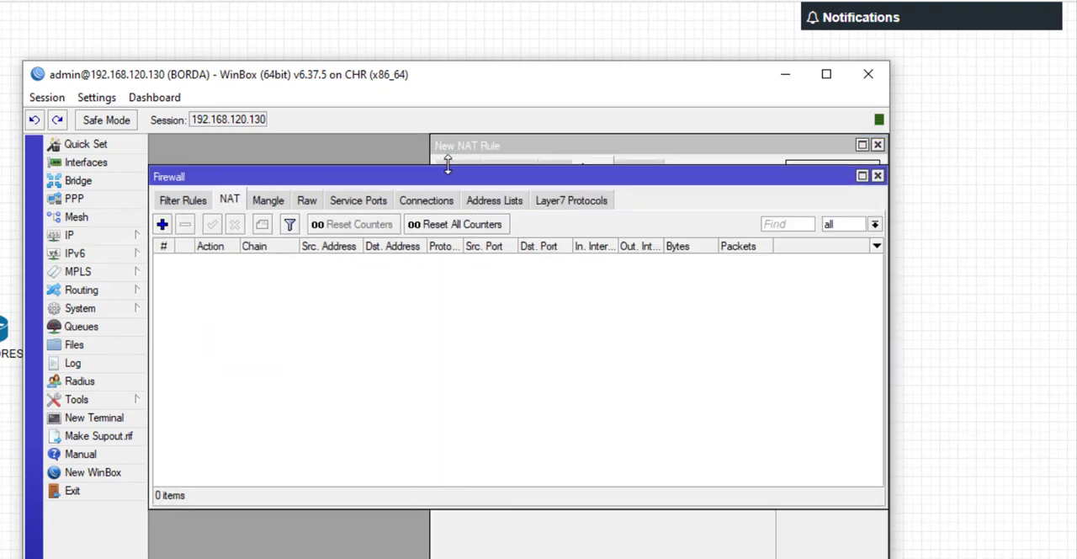
{"action": "left_click", "coordinate": [475, 147]}
{"action": "left_click", "coordinate": [457, 168]}
{"action": "left_click_drag", "start_coordinate": [484, 150], "coordinate": [282, 163]}
{"action": "left_click_drag", "start_coordinate": [365, 209], "coordinate": [304, 211]}
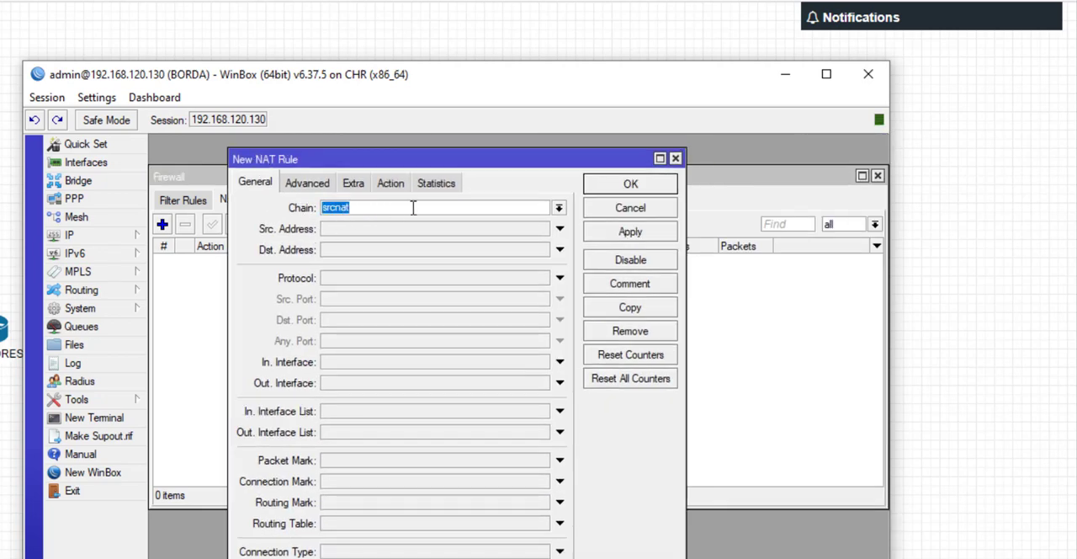
{"action": "left_click", "coordinate": [390, 184]}
{"action": "left_click", "coordinate": [412, 214]}
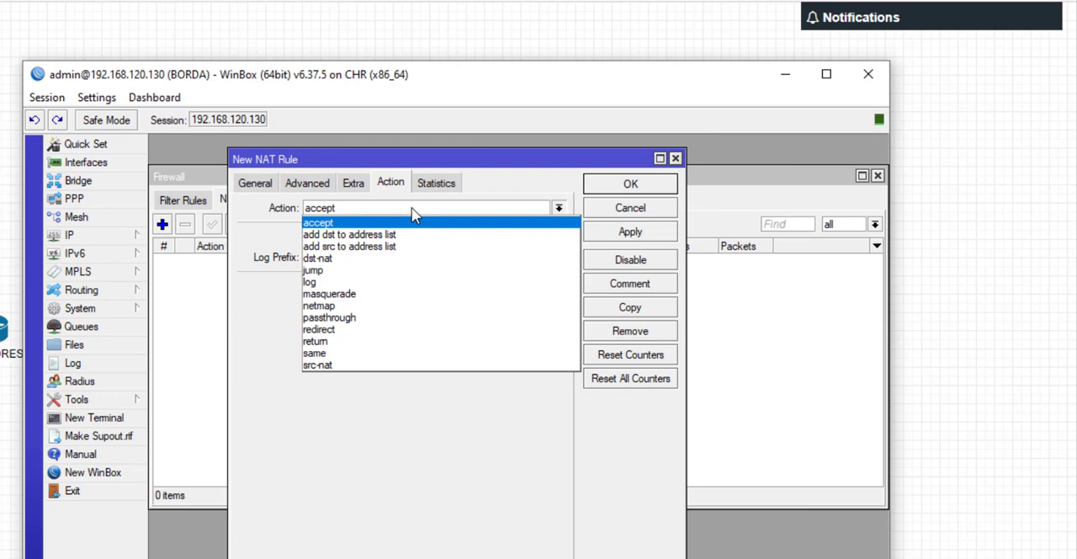
{"action": "left_click", "coordinate": [378, 296]}
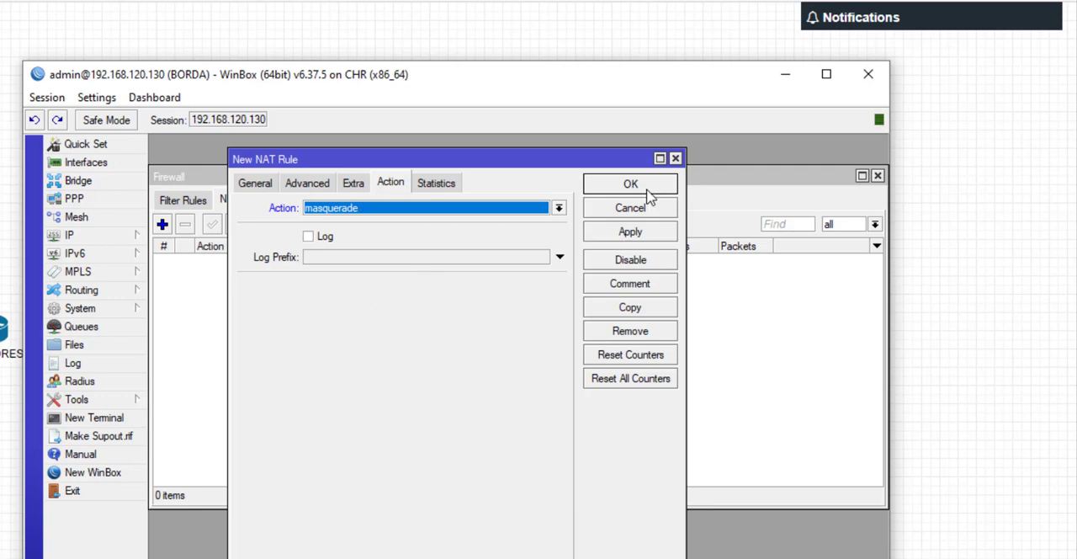
Step: Set the masquerade rule's source address to 10.0.0.0/24 and save the rule
{"action": "left_click", "coordinate": [267, 183]}
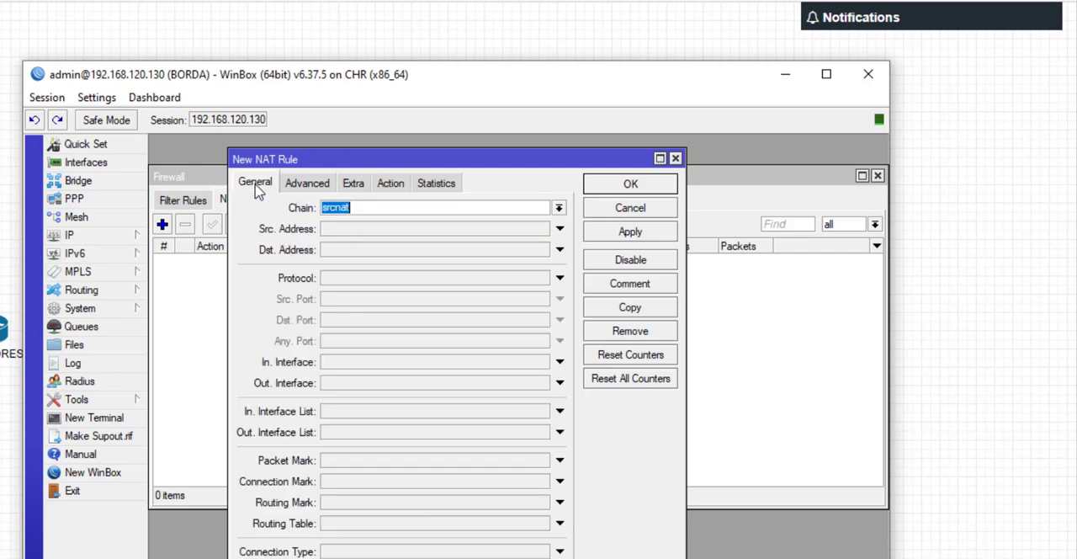
{"action": "left_click", "coordinate": [377, 233]}
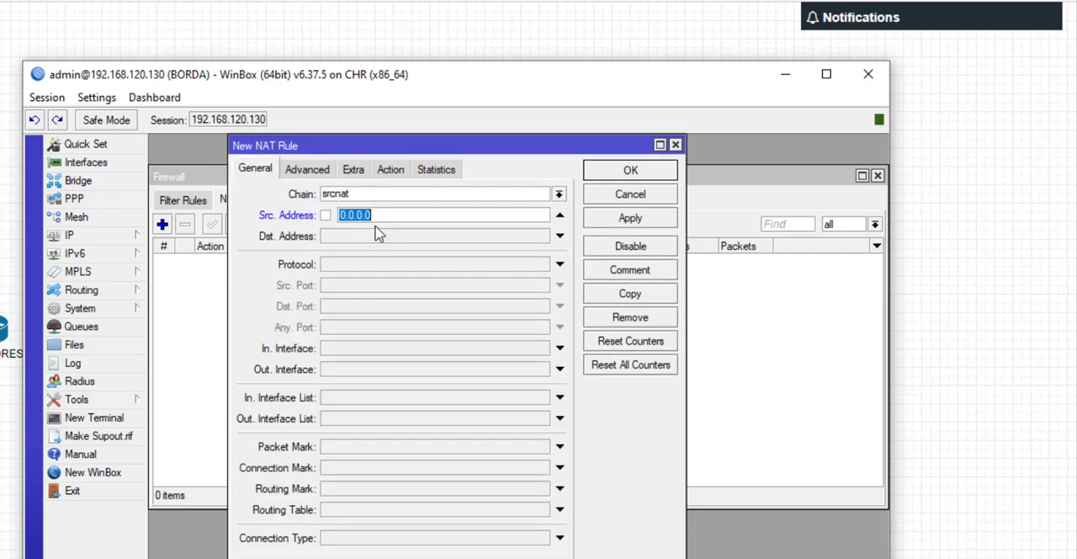
{"action": "type", "text": "10.0.0.0/24"}
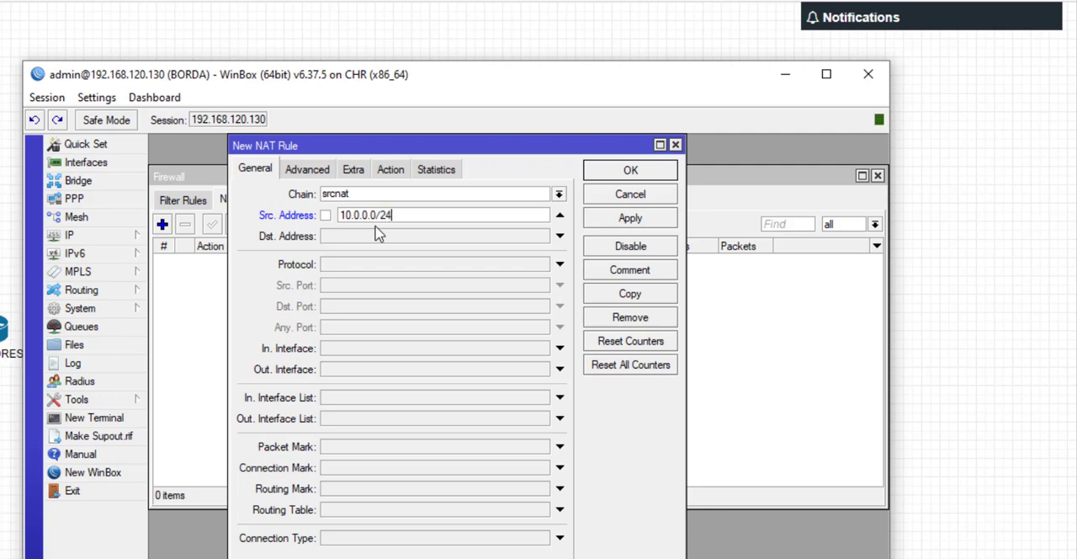
{"action": "left_click_drag", "start_coordinate": [403, 215], "coordinate": [341, 217]}
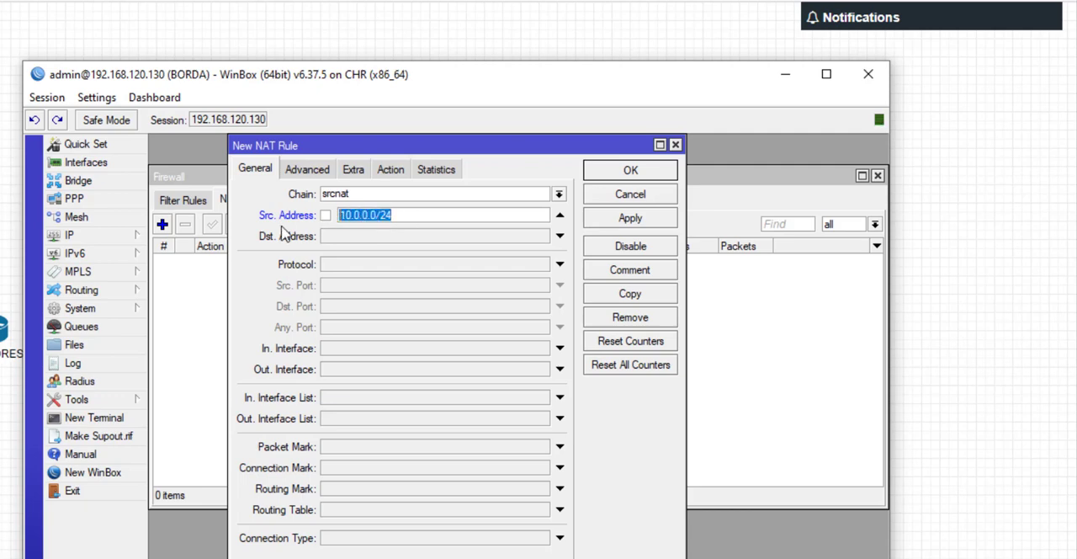
{"action": "left_click", "coordinate": [631, 173]}
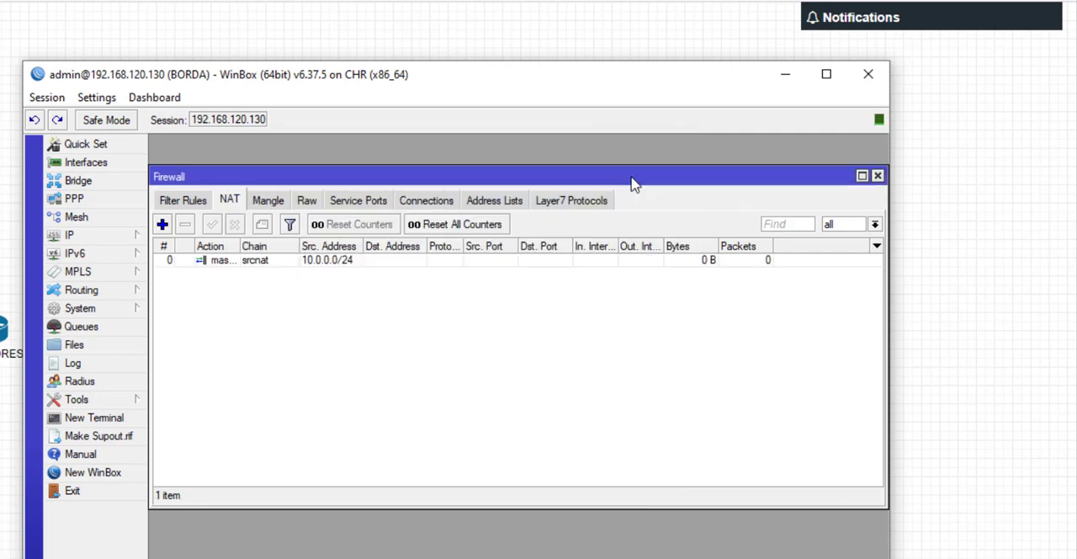
Step: Widen the Action column of the NAT list and reopen the masquerade rule to review its source address
{"action": "left_click", "coordinate": [711, 263]}
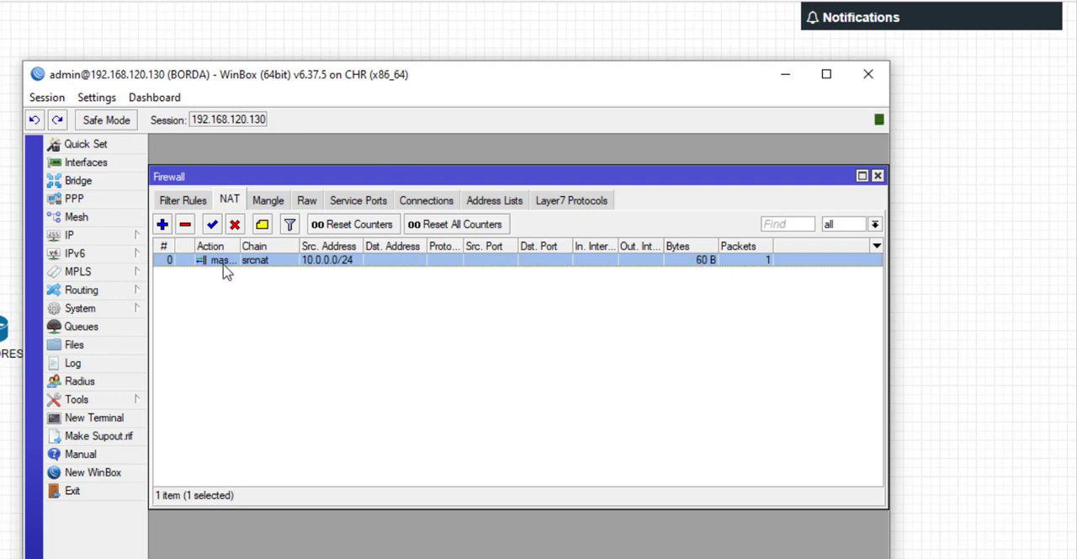
{"action": "left_click_drag", "start_coordinate": [240, 246], "coordinate": [301, 245]}
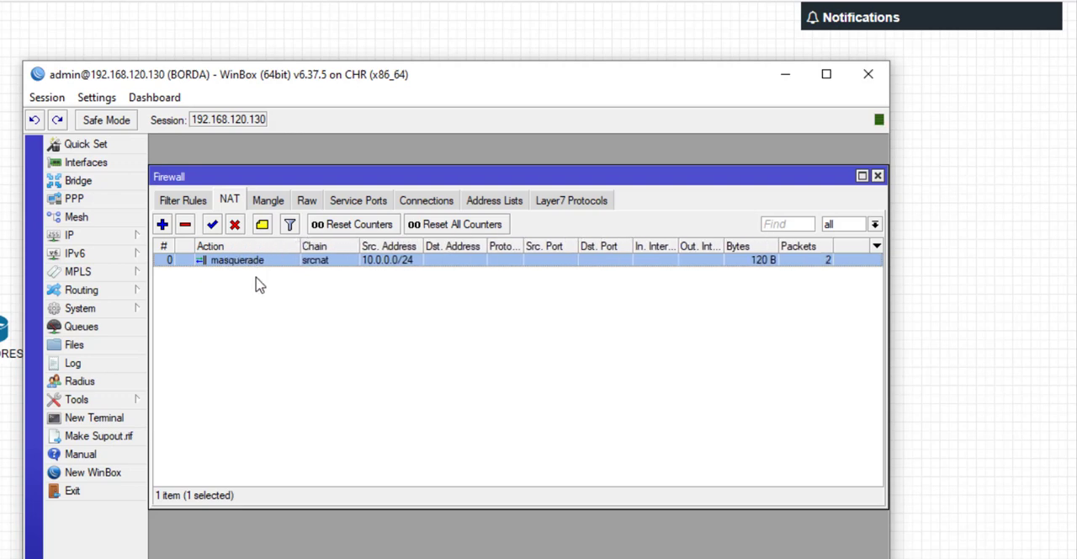
{"action": "left_click", "coordinate": [254, 270]}
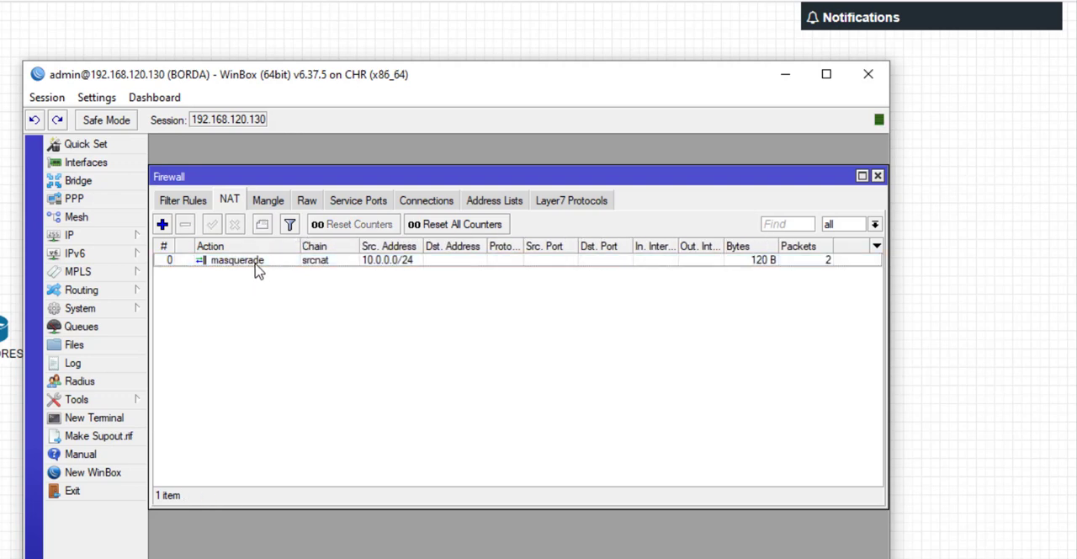
{"action": "double_click", "coordinate": [254, 270]}
{"action": "left_click_drag", "start_coordinate": [394, 215], "coordinate": [322, 219]}
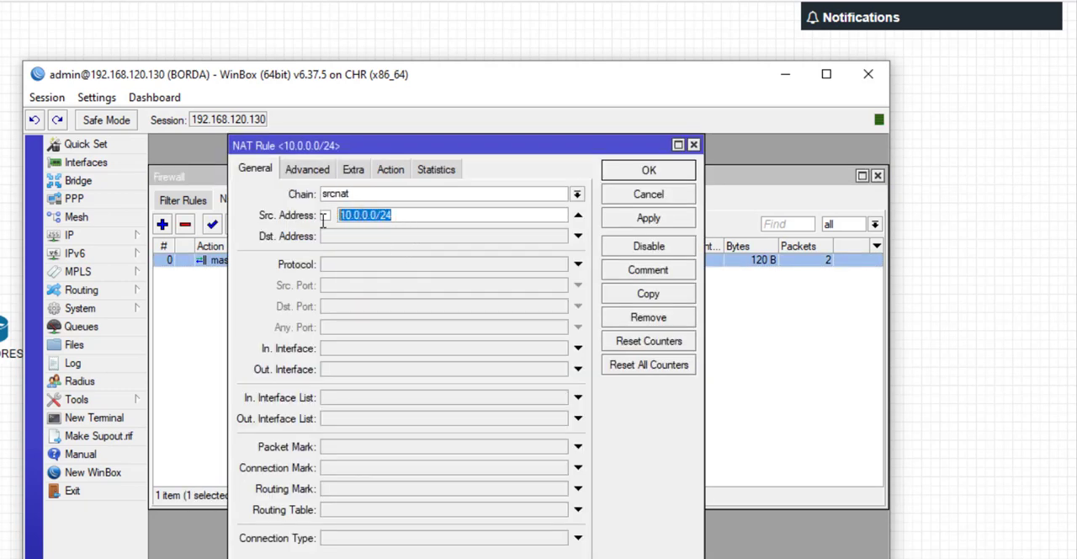
{"action": "left_click", "coordinate": [649, 171]}
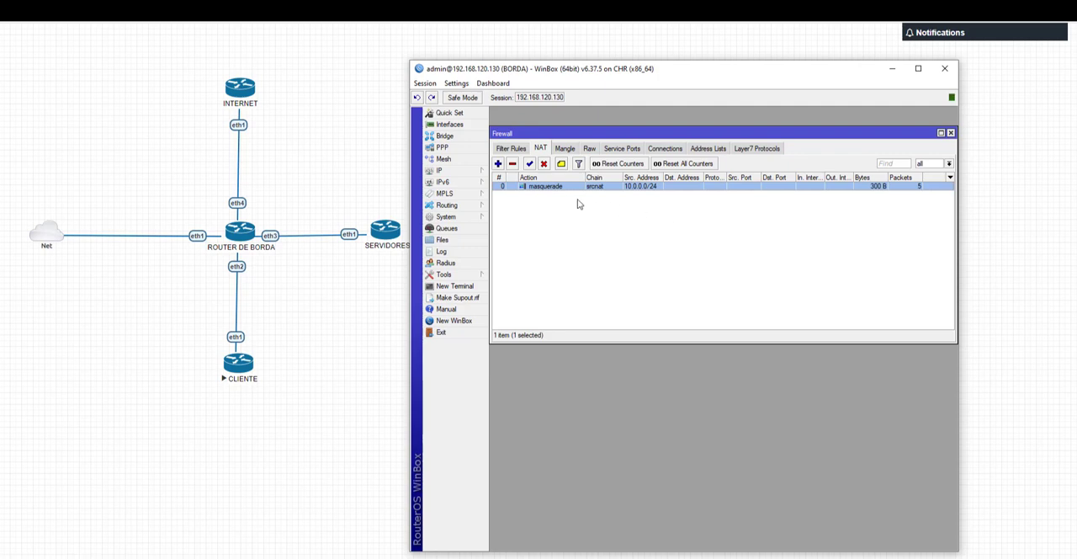
Step: Start a second NAT rule on the srcnat chain with source address 10.0.0.0/24
{"action": "left_click", "coordinate": [498, 163]}
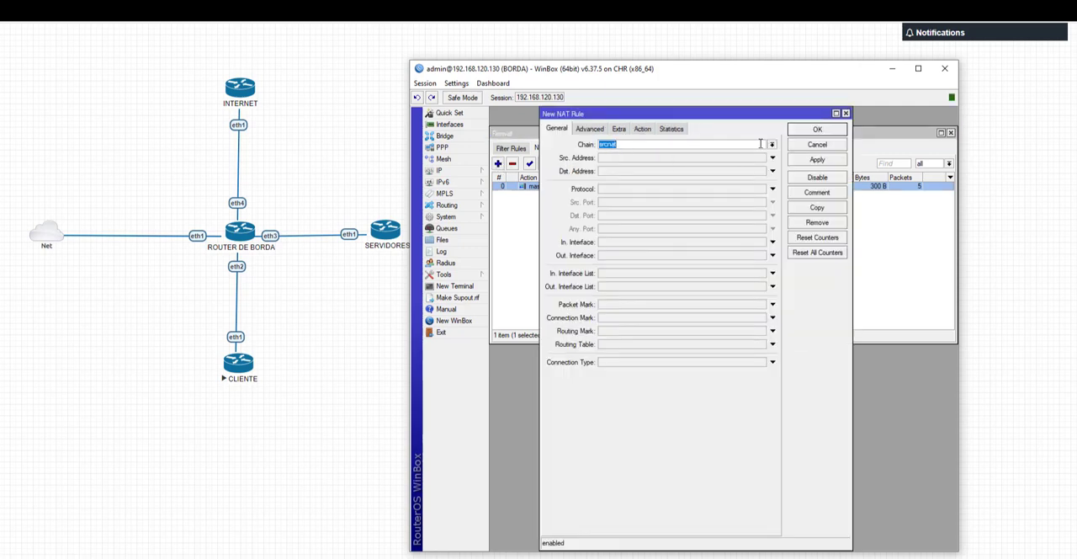
{"action": "left_click", "coordinate": [614, 159]}
{"action": "type", "text": "10.0.0.0"}
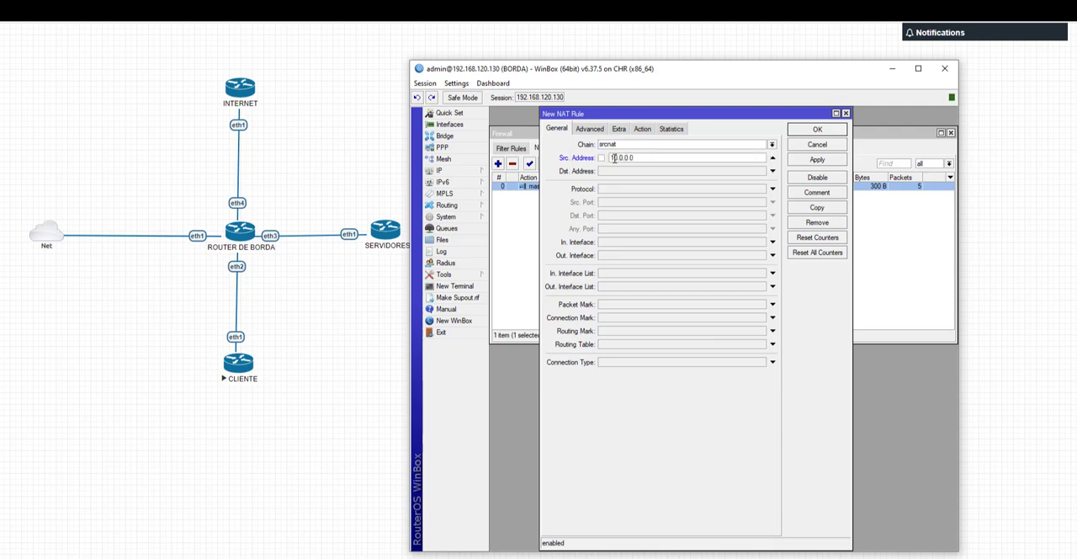
{"action": "type", "text": "/8"}
Step: Set the second rule's action to src-nat with 192.168.120.130 as the translated address and save the rule
{"action": "left_click", "coordinate": [642, 129]}
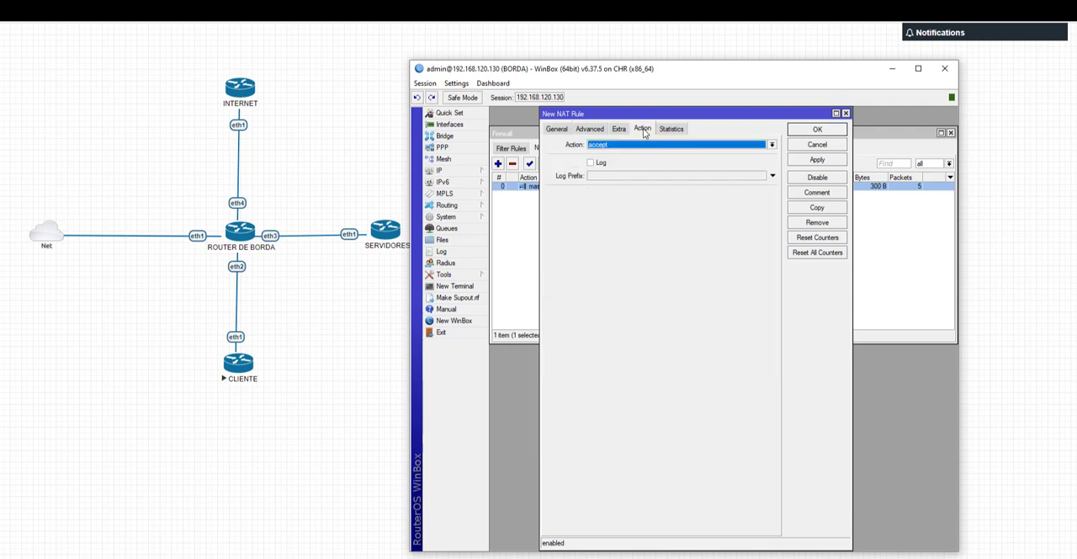
{"action": "left_click", "coordinate": [639, 148]}
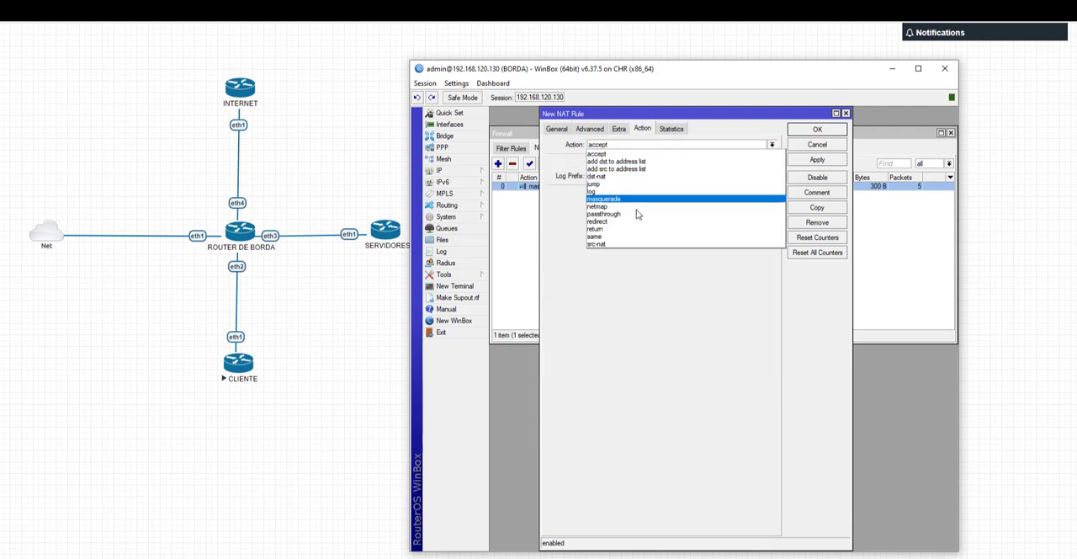
{"action": "left_click", "coordinate": [604, 245]}
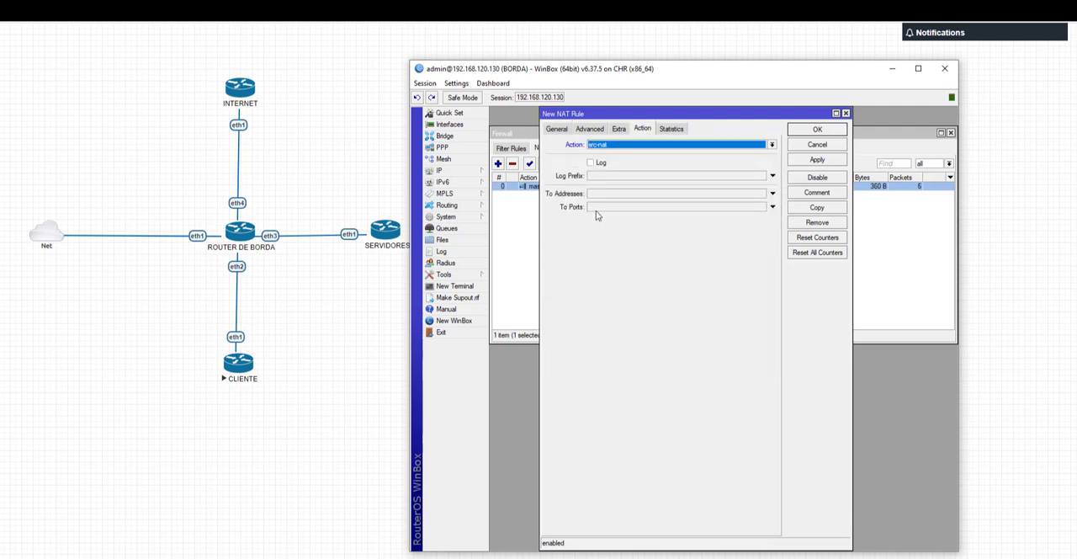
{"action": "left_click", "coordinate": [596, 194]}
{"action": "left_click_drag", "start_coordinate": [659, 112], "coordinate": [762, 126]}
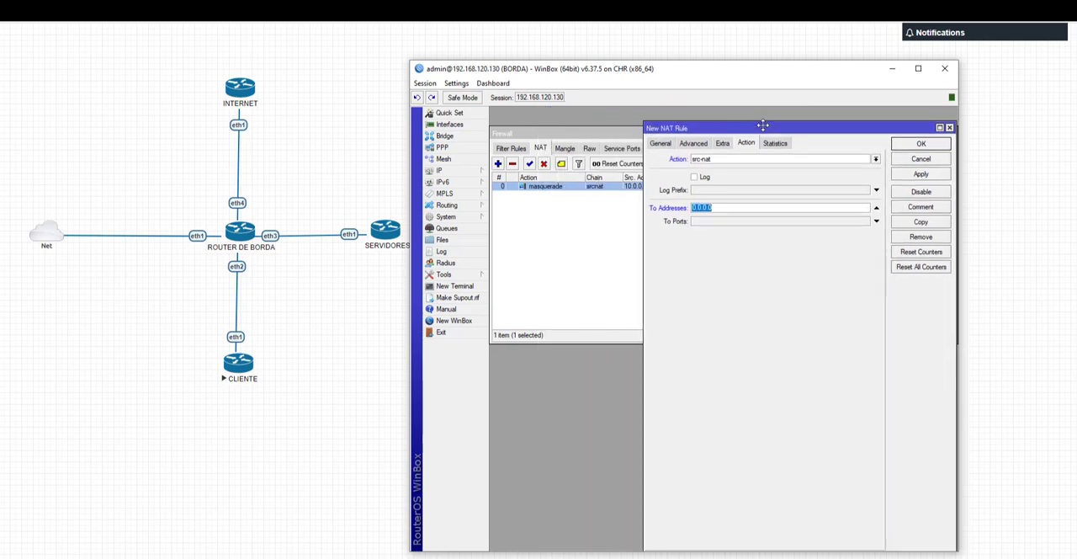
{"action": "type", "text": "192.168.120.130"}
{"action": "left_click", "coordinate": [922, 145]}
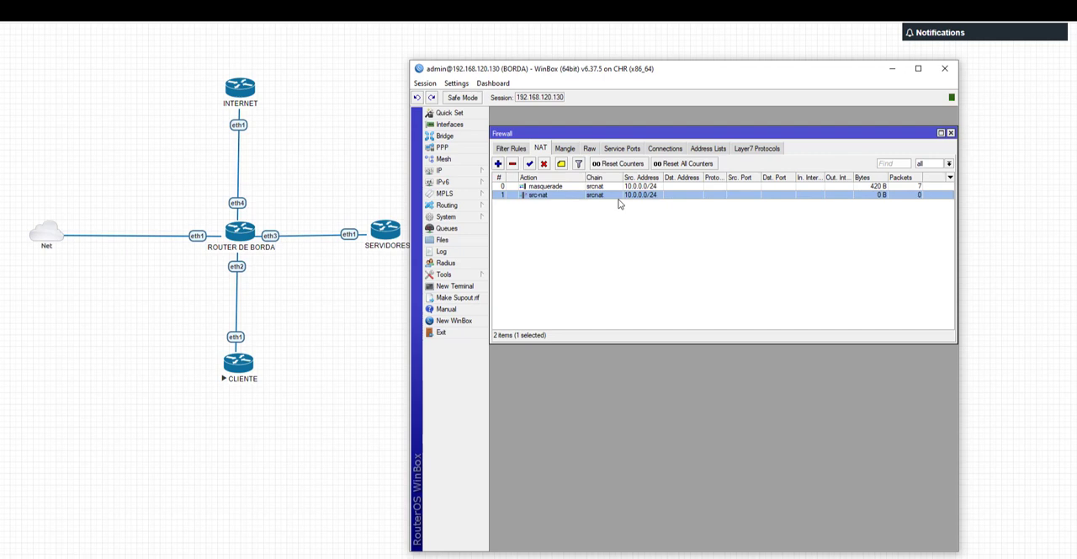
Step: In the CLIENTE router session, close the PPPoE interface details, run a traceroute to 8.8.8.8 and stop it
{"action": "key", "text": "alt+Tab"}
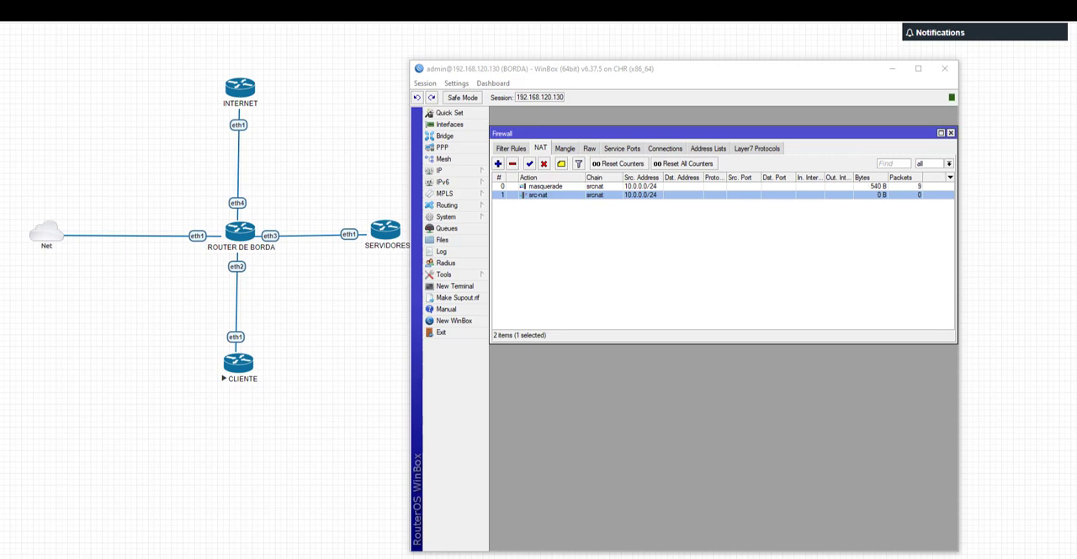
{"action": "left_click", "coordinate": [892, 70]}
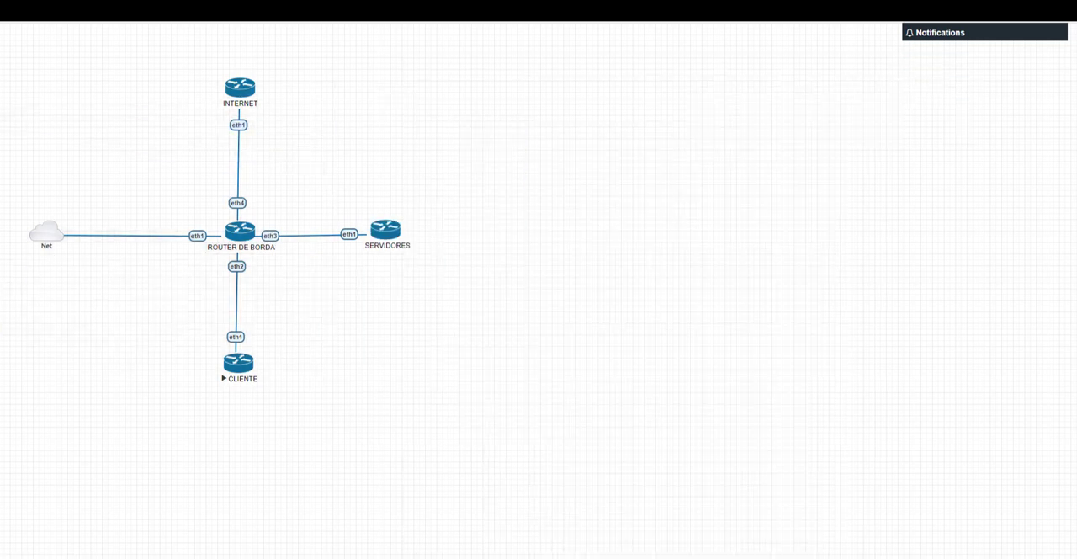
{"action": "key", "text": "alt+Tab"}
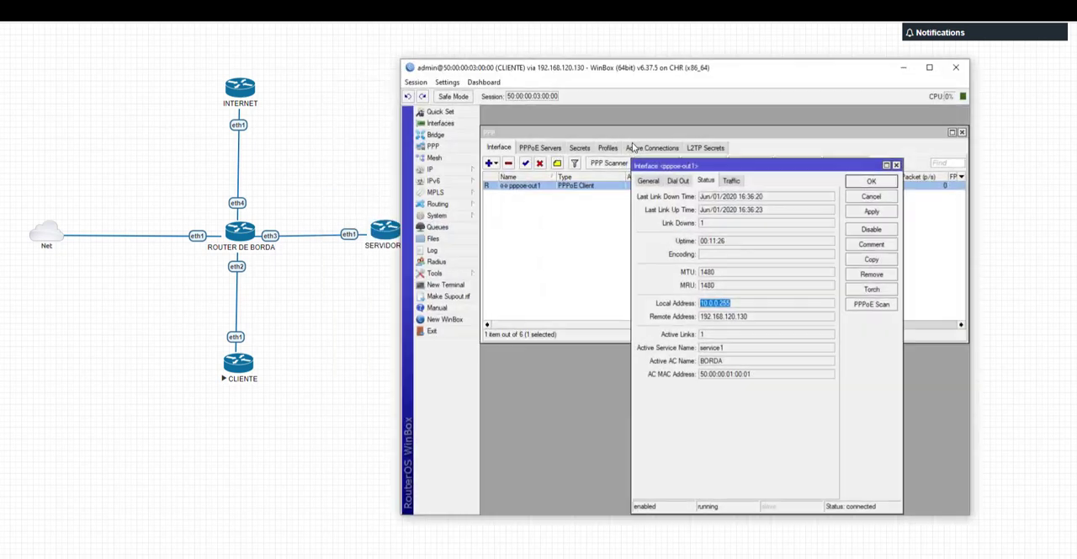
{"action": "left_click", "coordinate": [897, 165]}
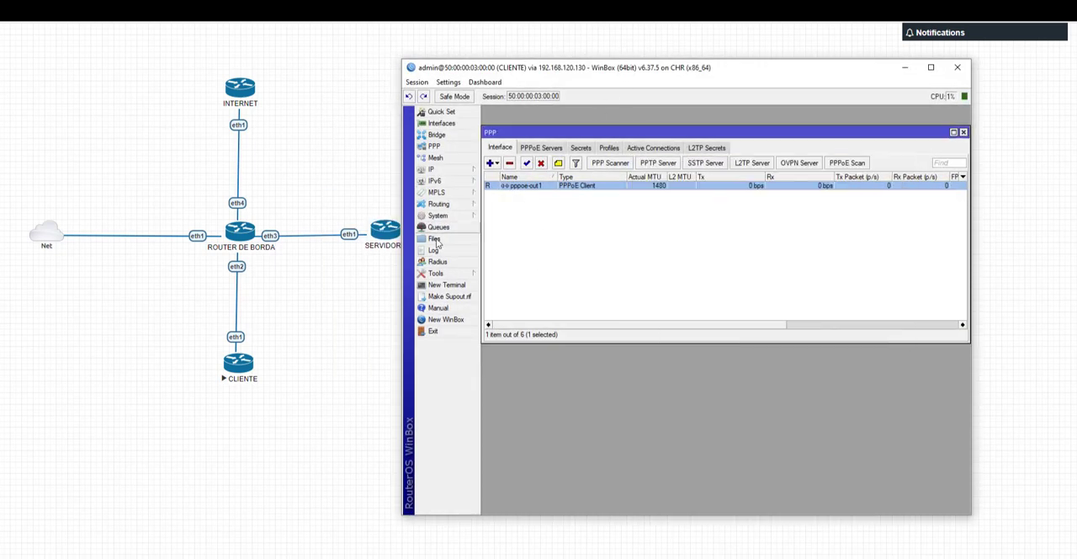
{"action": "left_click", "coordinate": [459, 274]}
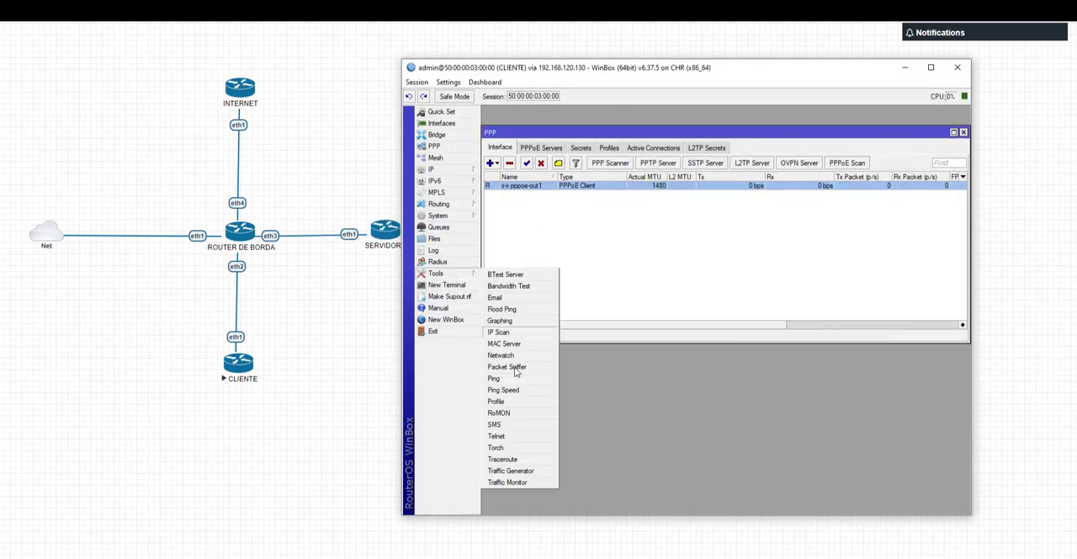
{"action": "left_click", "coordinate": [503, 458]}
{"action": "left_click", "coordinate": [908, 148]}
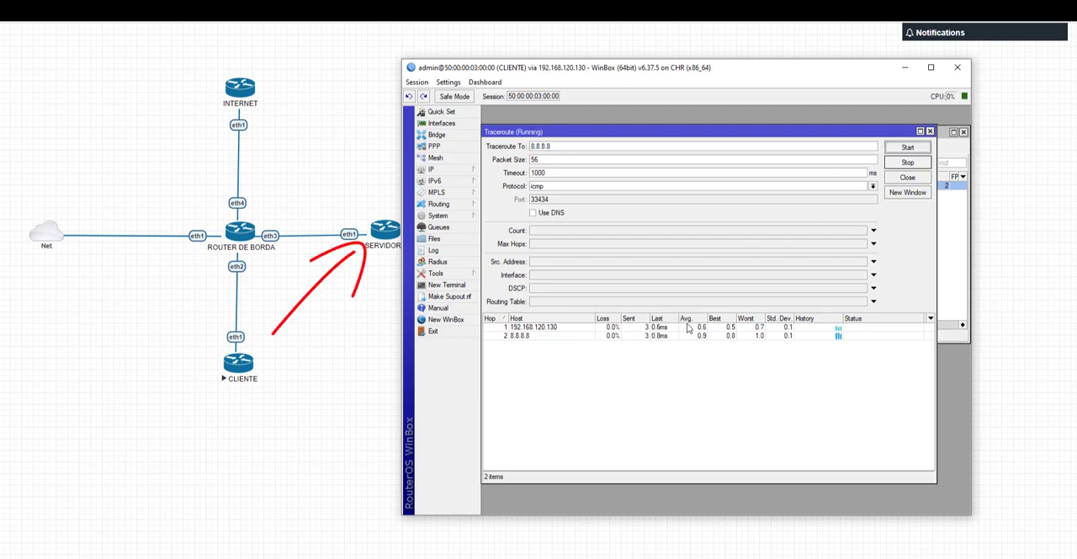
{"action": "left_click", "coordinate": [908, 162]}
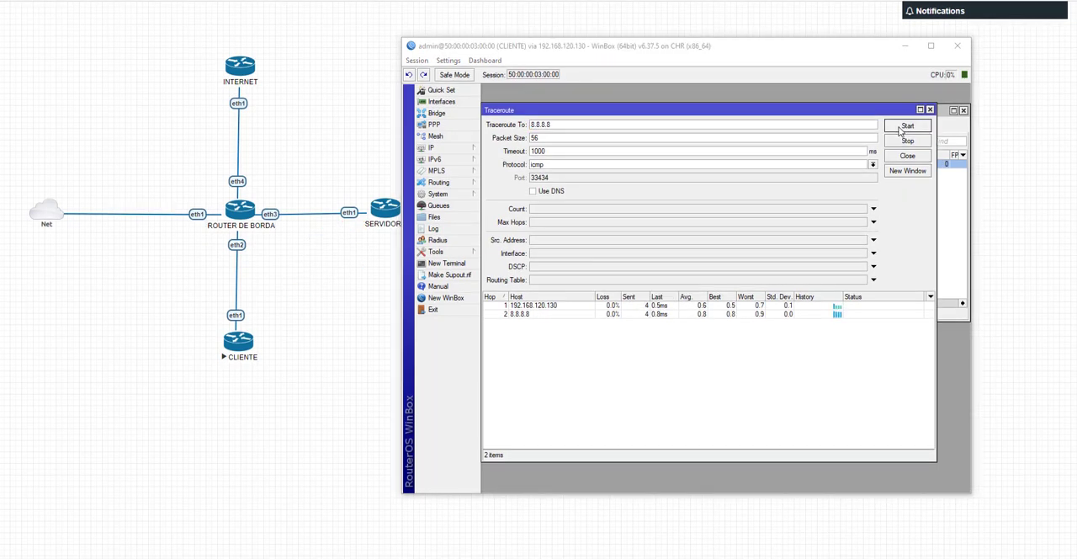
Step: Restart the traceroute to 8.8.8.8 on CLIENTE, and close the old Torch and ether1 windows in the SERVIDORES session
{"action": "left_click", "coordinate": [900, 127]}
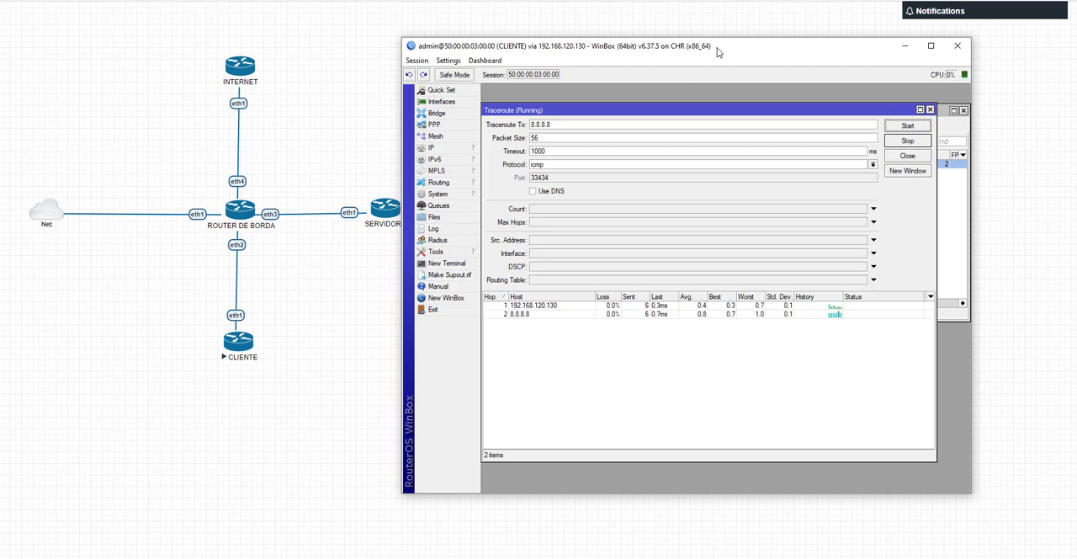
{"action": "left_click_drag", "start_coordinate": [744, 48], "coordinate": [760, 87]}
{"action": "left_click_drag", "start_coordinate": [1076, 76], "coordinate": [494, 24]}
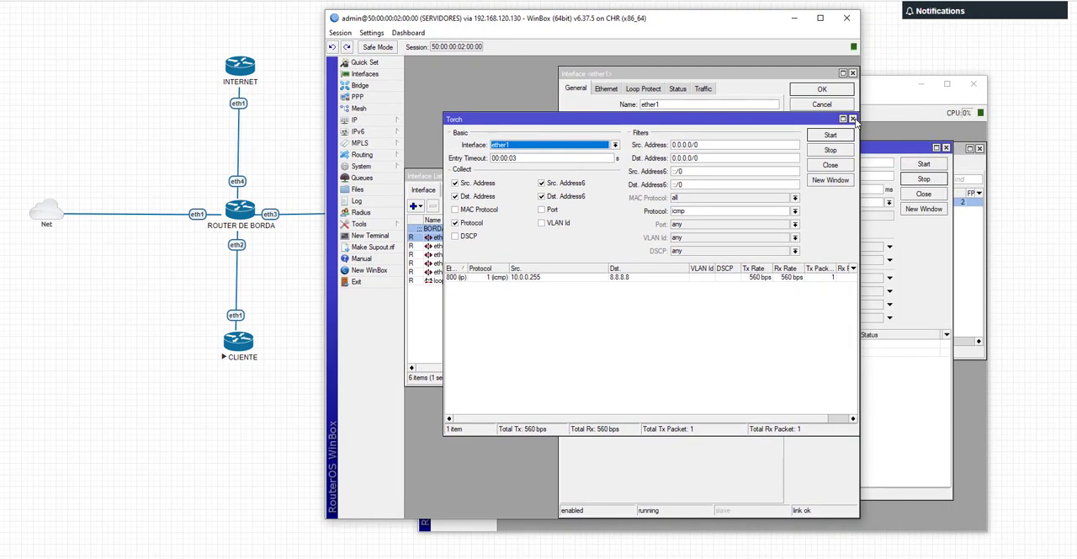
{"action": "left_click_drag", "start_coordinate": [759, 122], "coordinate": [756, 133]}
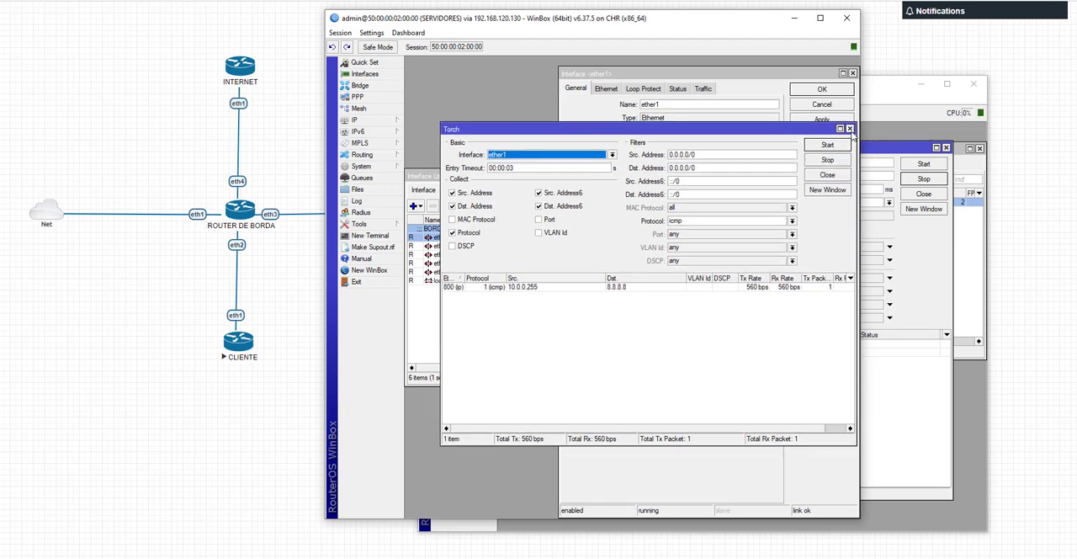
{"action": "left_click", "coordinate": [850, 128]}
{"action": "left_click", "coordinate": [853, 74]}
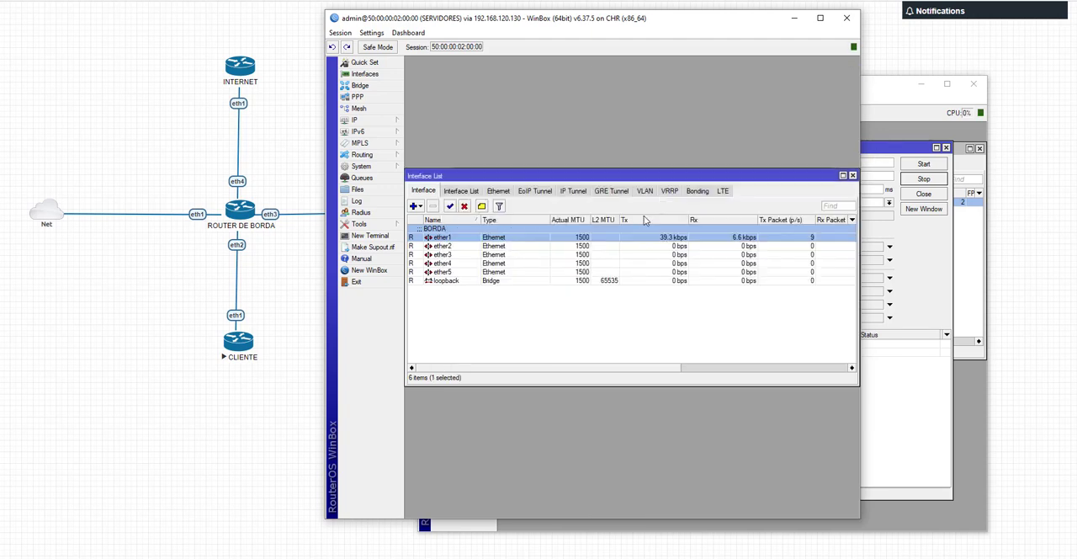
Step: Run Torch on SERVIDORES interface ether1, collecting the protocol and filtering the traffic to icmp
{"action": "double_click", "coordinate": [630, 228]}
{"action": "left_click", "coordinate": [821, 157]}
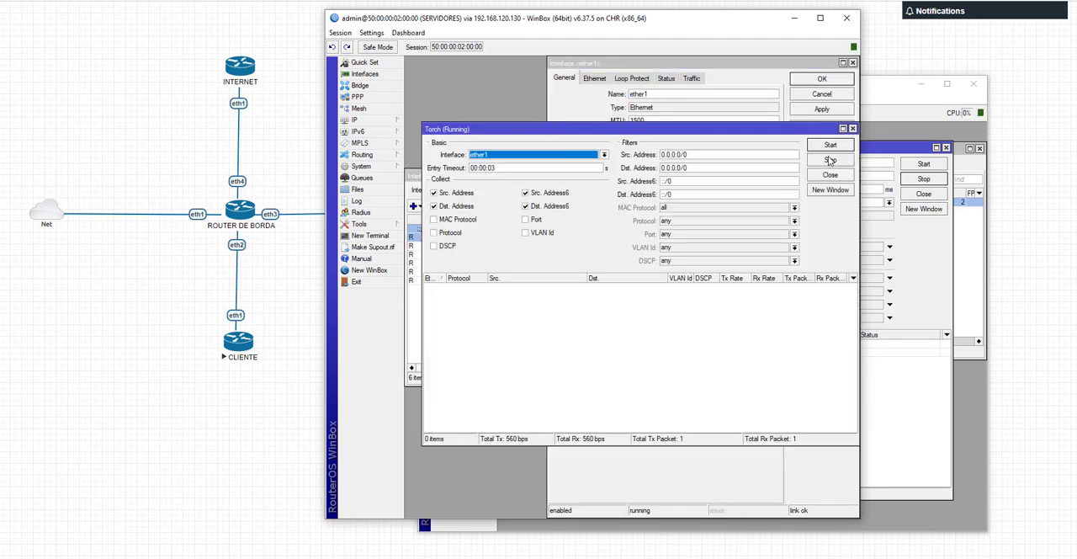
{"action": "left_click", "coordinate": [450, 233]}
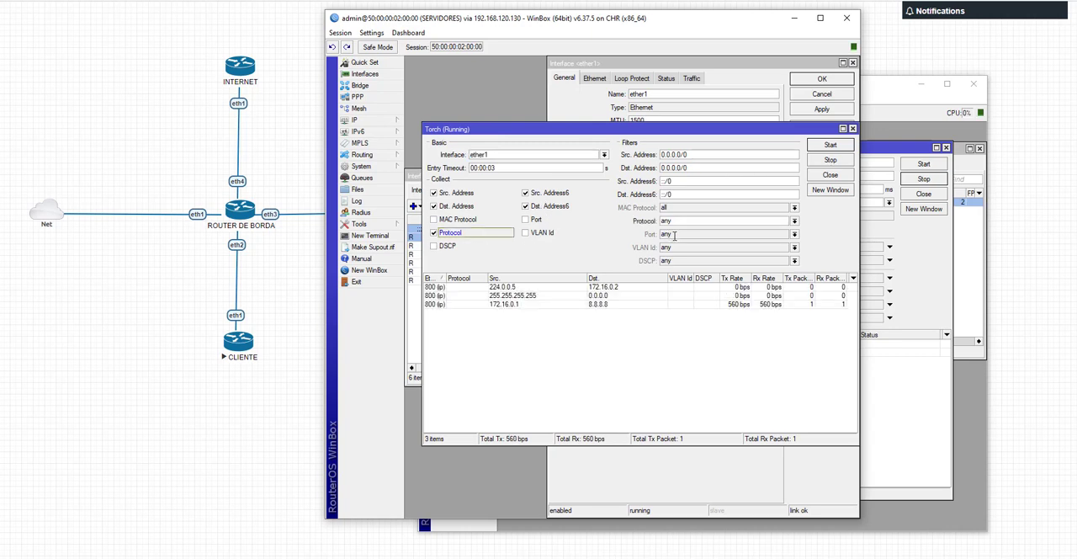
{"action": "type", "text": "icmp"}
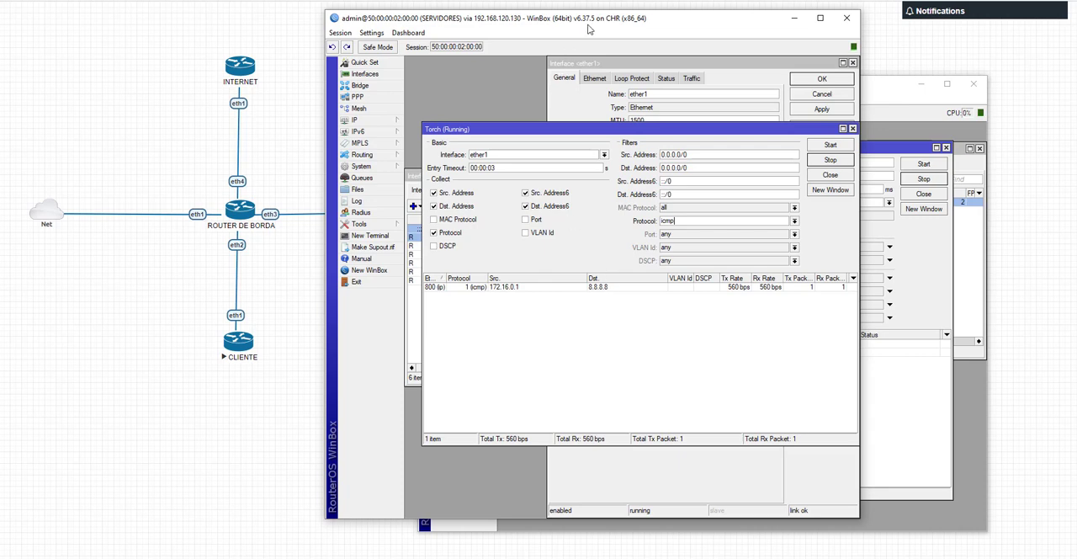
Step: Place the SERVIDORES and CLIENTE sessions side by side and check the local address in the CLIENTE pppoe-out1 interface status
{"action": "left_click_drag", "start_coordinate": [588, 24], "coordinate": [412, 28]}
{"action": "left_click_drag", "start_coordinate": [794, 99], "coordinate": [814, 101]}
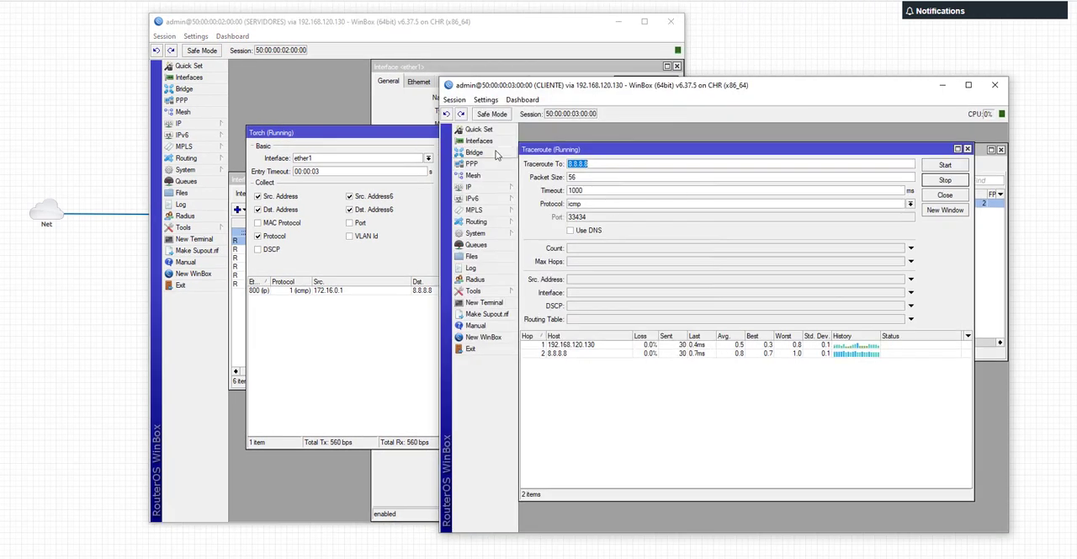
{"action": "left_click", "coordinate": [479, 141]}
{"action": "double_click", "coordinate": [576, 418]}
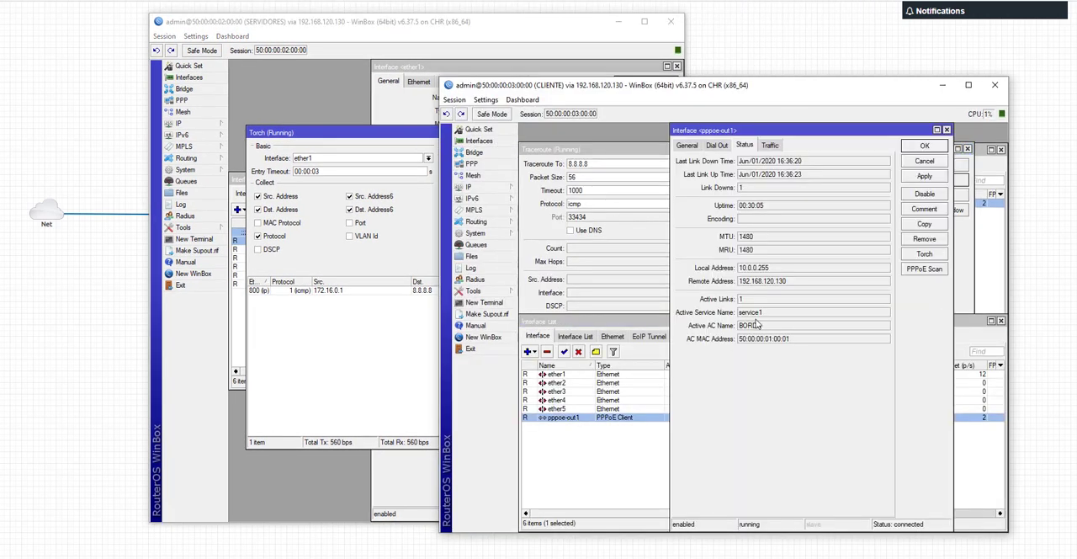
{"action": "left_click_drag", "start_coordinate": [741, 268], "coordinate": [775, 275]}
{"action": "left_click", "coordinate": [627, 28]}
{"action": "left_click", "coordinate": [627, 28]}
{"action": "left_click", "coordinate": [942, 86]}
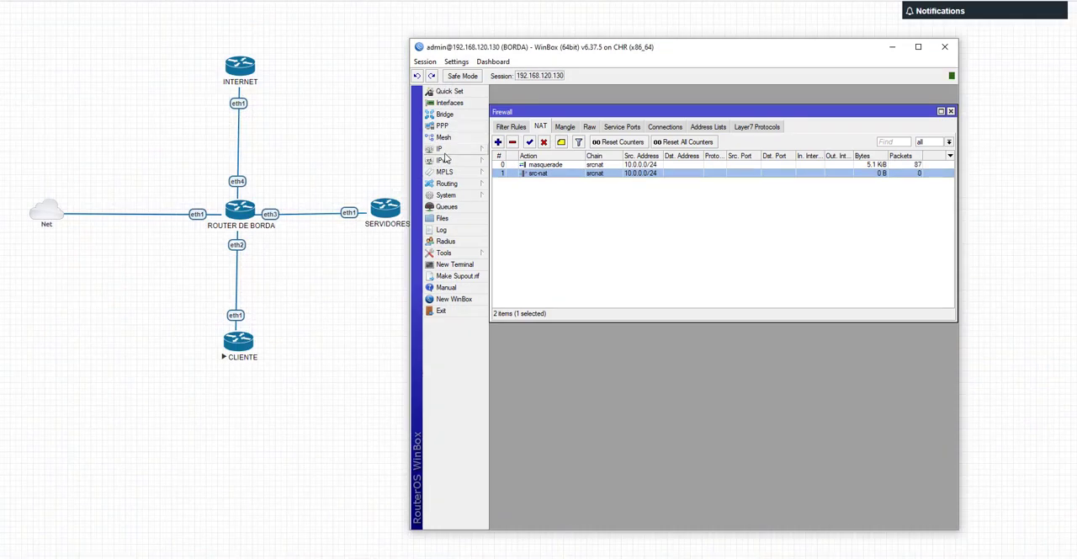
Step: Disable the src-nat rule in the BORDA NAT list, select the masquerade rule, and widen the session window beside the topology
{"action": "left_click", "coordinate": [543, 141]}
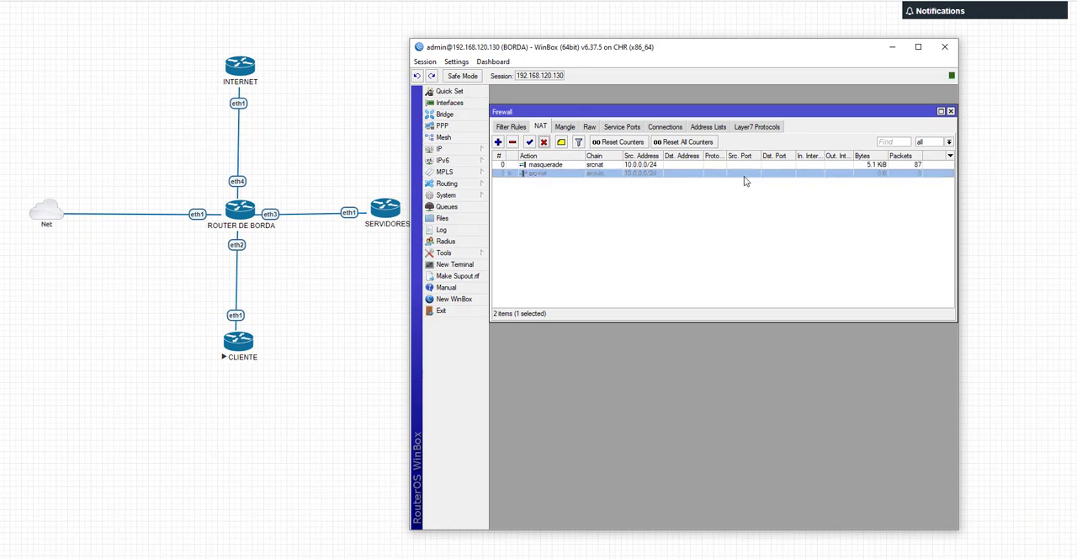
{"action": "left_click", "coordinate": [565, 165]}
{"action": "left_click_drag", "start_coordinate": [607, 49], "coordinate": [564, 85]}
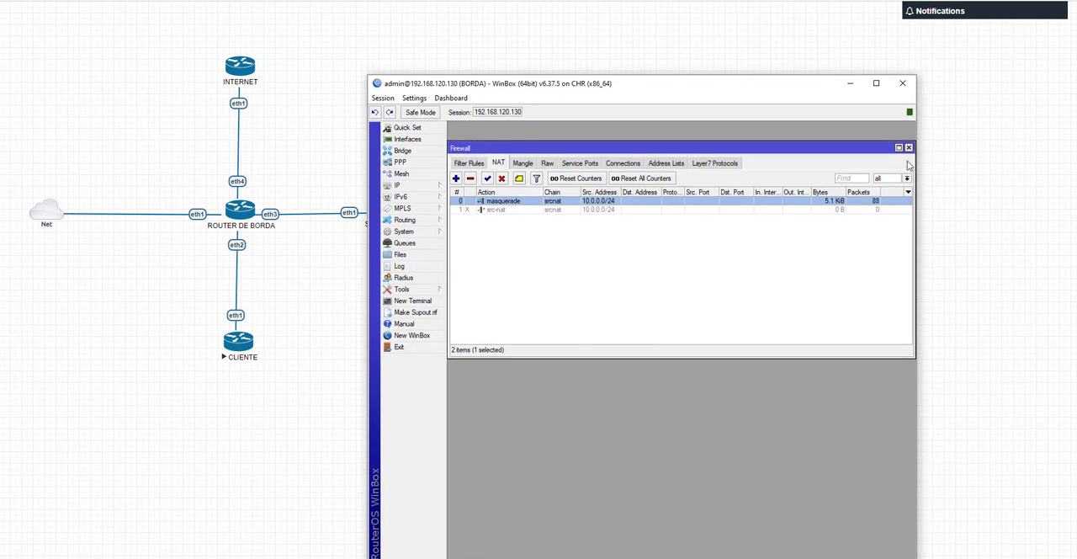
{"action": "left_click_drag", "start_coordinate": [915, 128], "coordinate": [980, 130]}
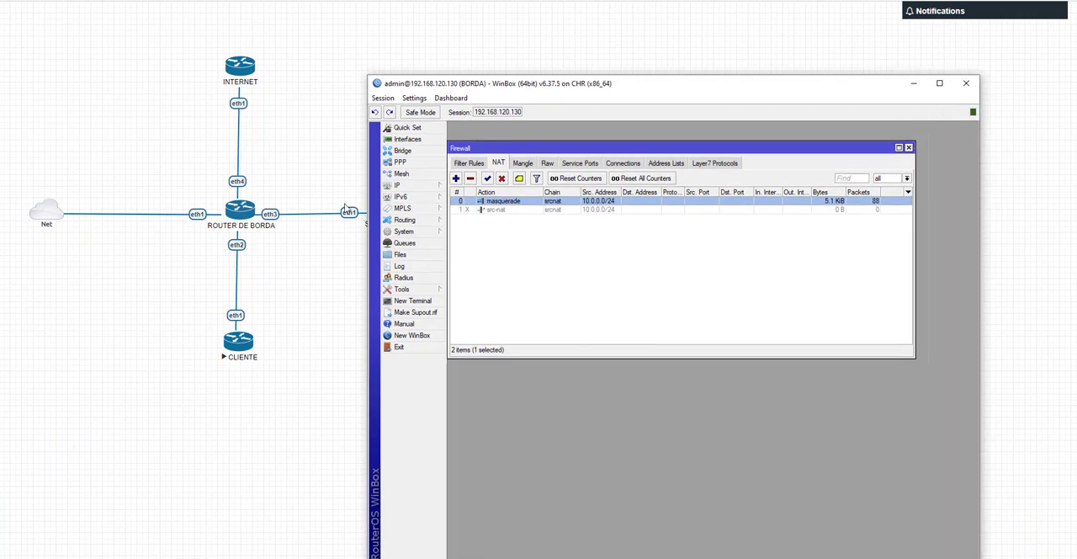
{"action": "left_click_drag", "start_coordinate": [468, 91], "coordinate": [521, 86]}
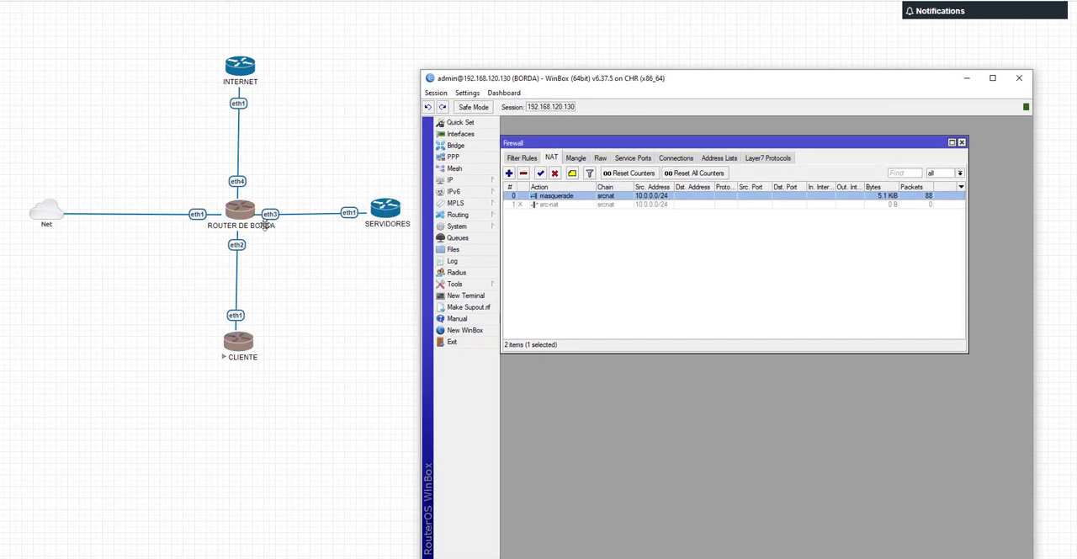
Step: Open the IP address list on BORDA and highlight the address assigned to ether3
{"action": "left_click", "coordinate": [459, 180]}
{"action": "left_click", "coordinate": [530, 203]}
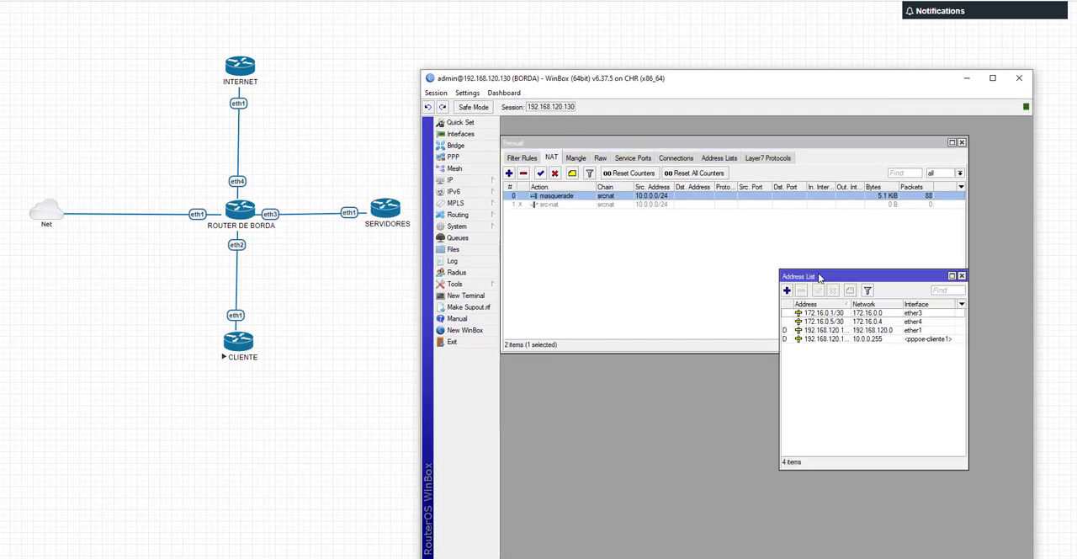
{"action": "left_click", "coordinate": [845, 314]}
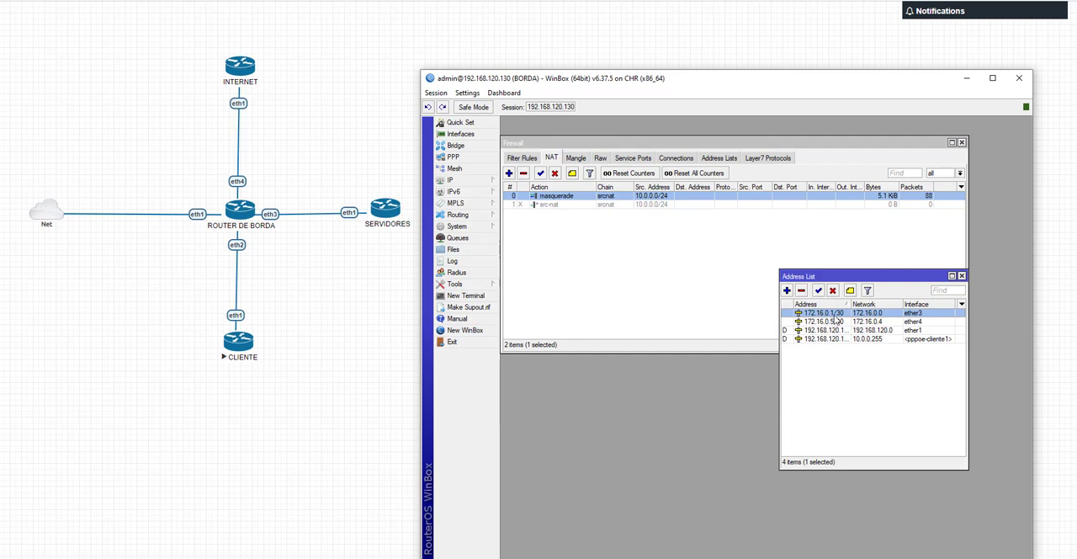
Step: Return to the SERVIDORES session, select the ICMP flow in Torch, and shrink the window to fit beside BORDA below the topology
{"action": "key", "text": "alt+Tab"}
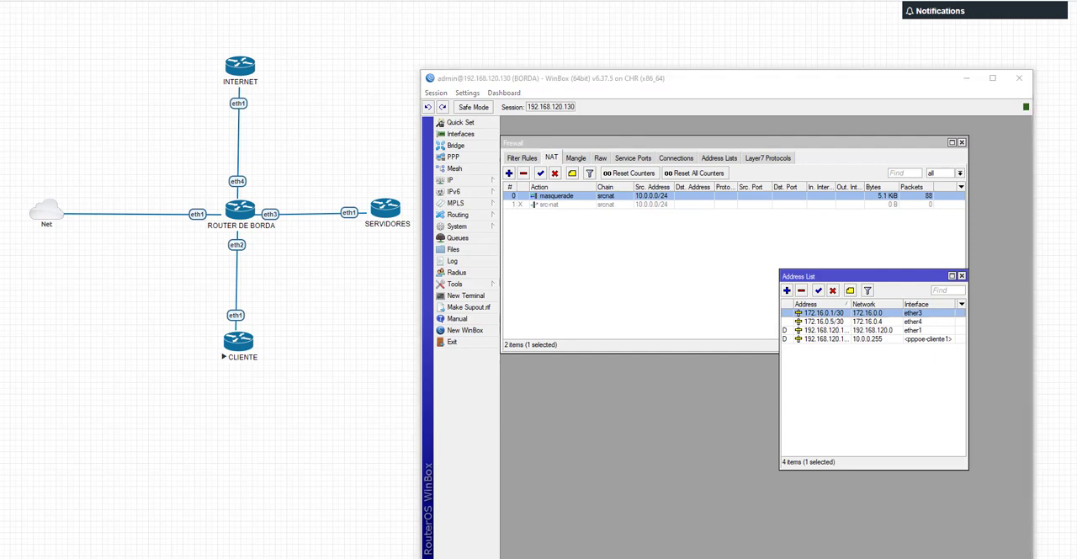
{"action": "key", "text": "alt+Tab"}
{"action": "left_click_drag", "start_coordinate": [546, 30], "coordinate": [422, 96]}
{"action": "left_click", "coordinate": [210, 331]}
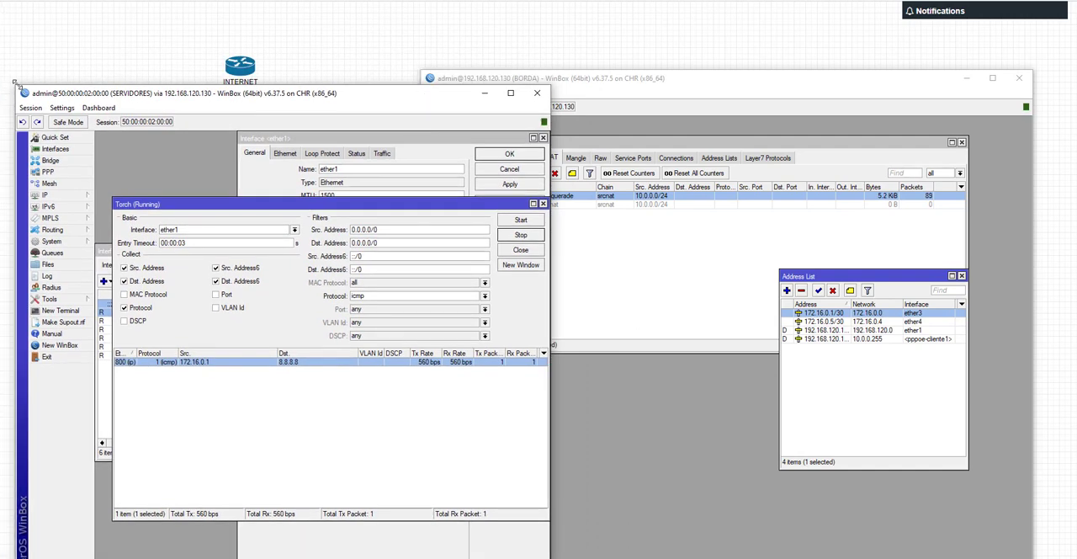
{"action": "left_click_drag", "start_coordinate": [19, 86], "coordinate": [165, 281]}
{"action": "left_click_drag", "start_coordinate": [305, 293], "coordinate": [189, 279]}
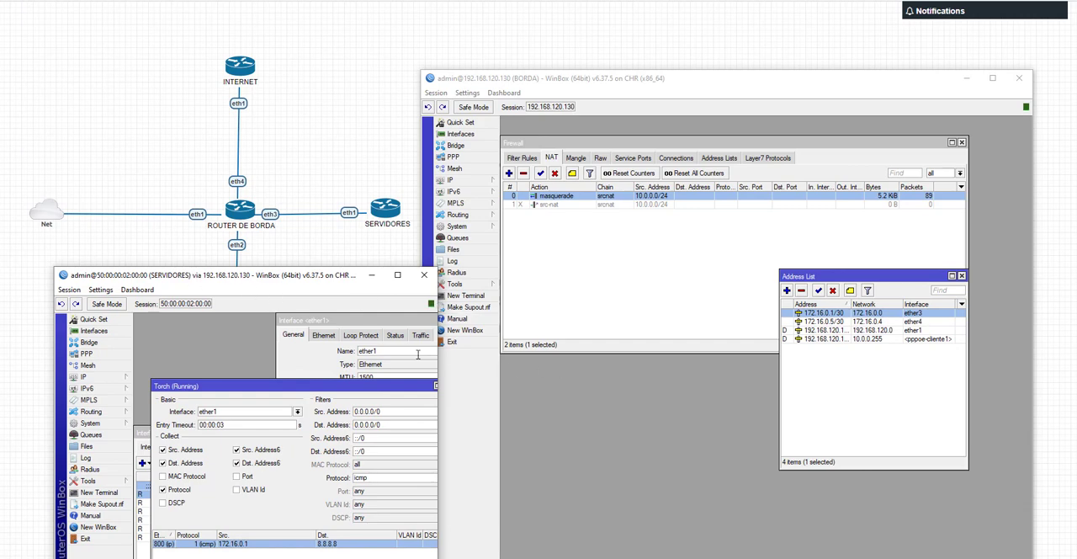
{"action": "left_click_drag", "start_coordinate": [328, 278], "coordinate": [300, 266]}
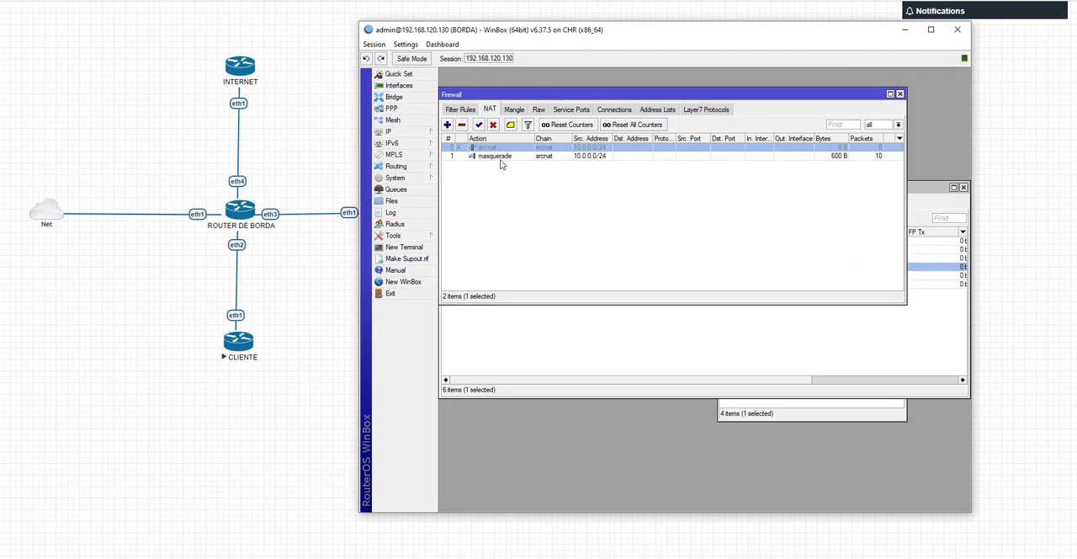
Step: Set the masquerade rule's out interface to ether4 and save the rule
{"action": "left_click", "coordinate": [589, 158]}
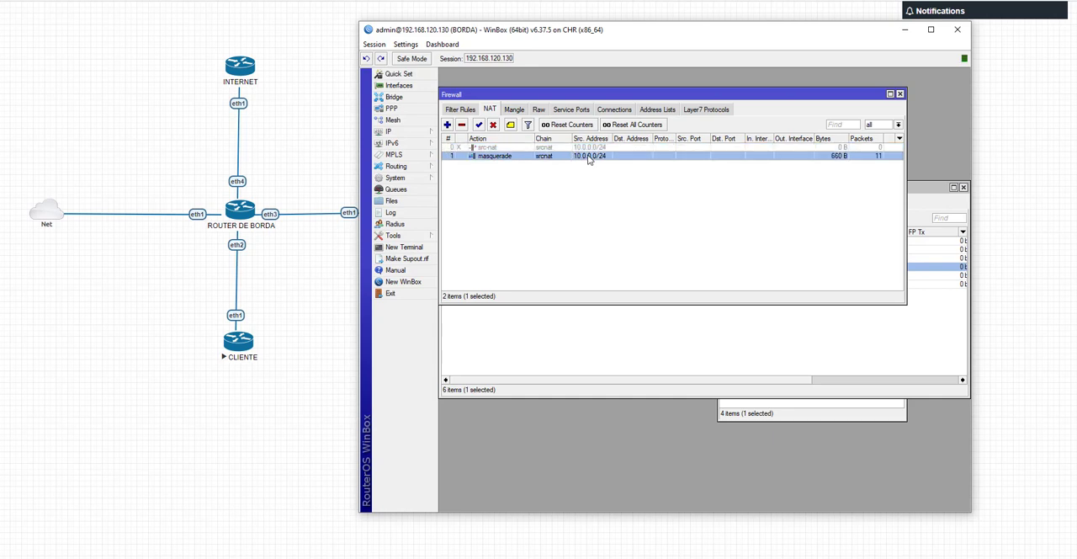
{"action": "double_click", "coordinate": [589, 158]}
{"action": "left_click", "coordinate": [890, 217]}
{"action": "left_click", "coordinate": [877, 217]}
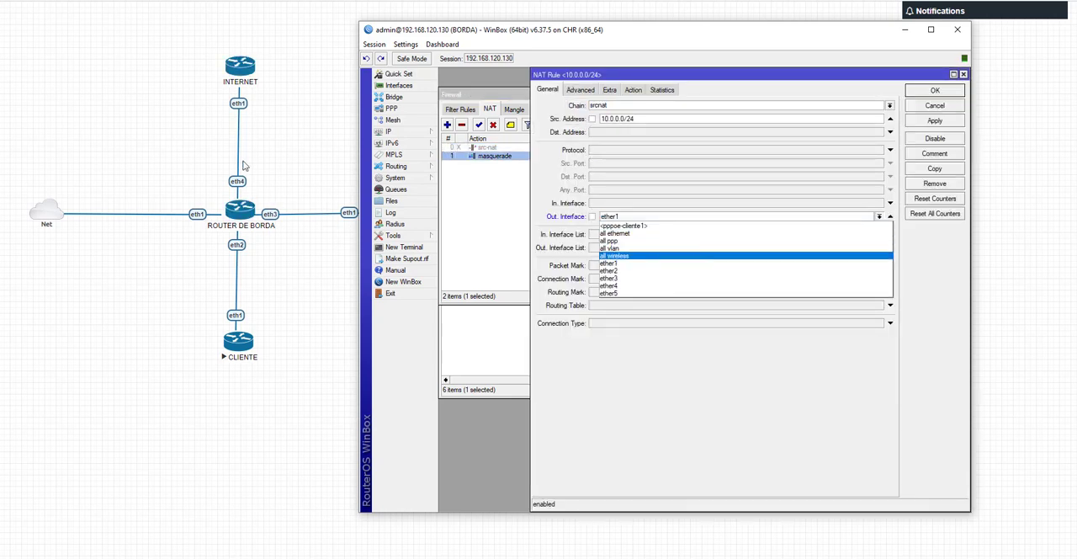
{"action": "left_click", "coordinate": [624, 287]}
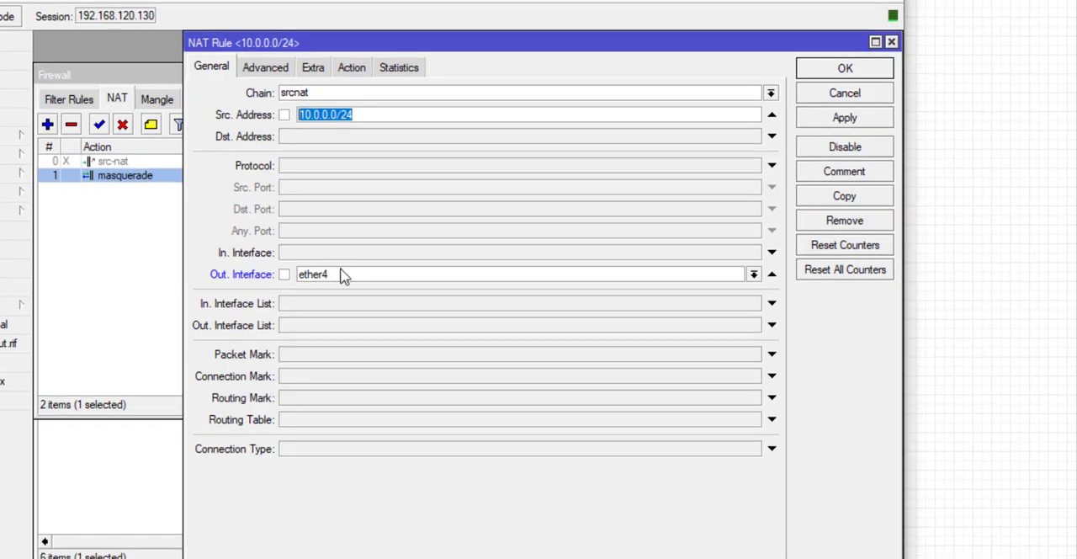
{"action": "left_click", "coordinate": [610, 219]}
{"action": "left_click", "coordinate": [219, 246]}
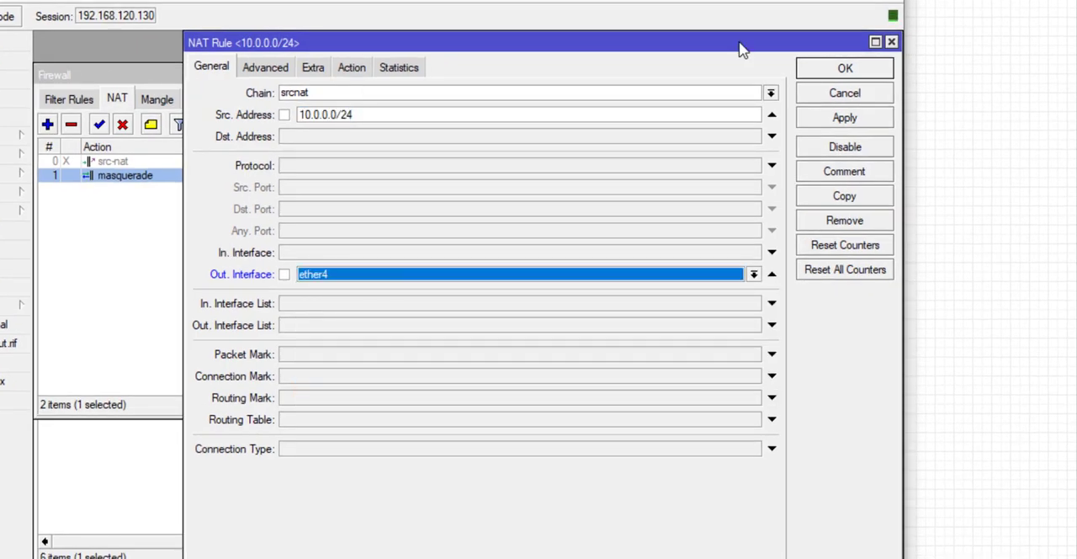
{"action": "left_click", "coordinate": [845, 71]}
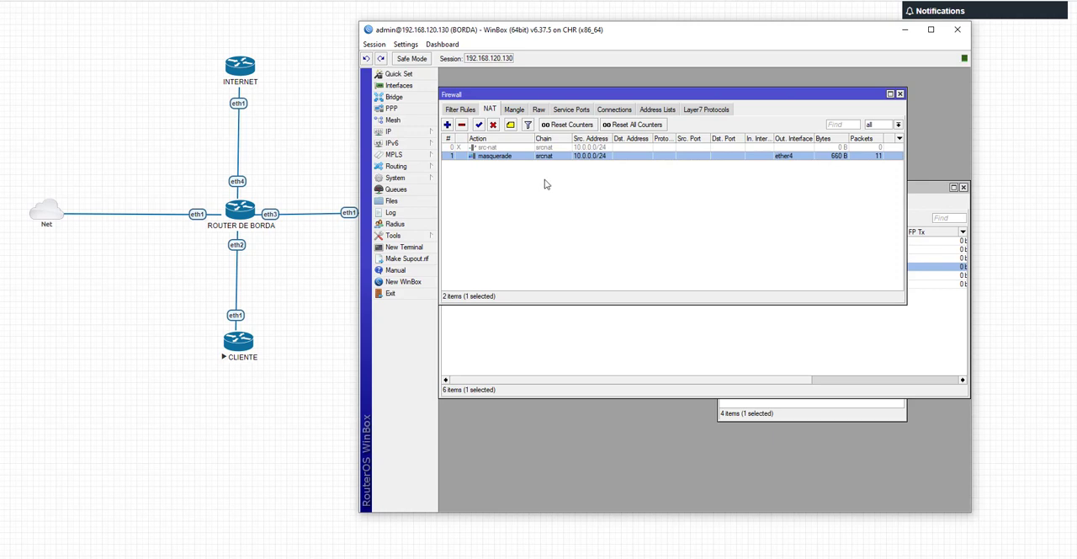
Step: Disable the masquerade rule, then set the src-nat rule's out interface to ether4 and save it
{"action": "left_click", "coordinate": [495, 125]}
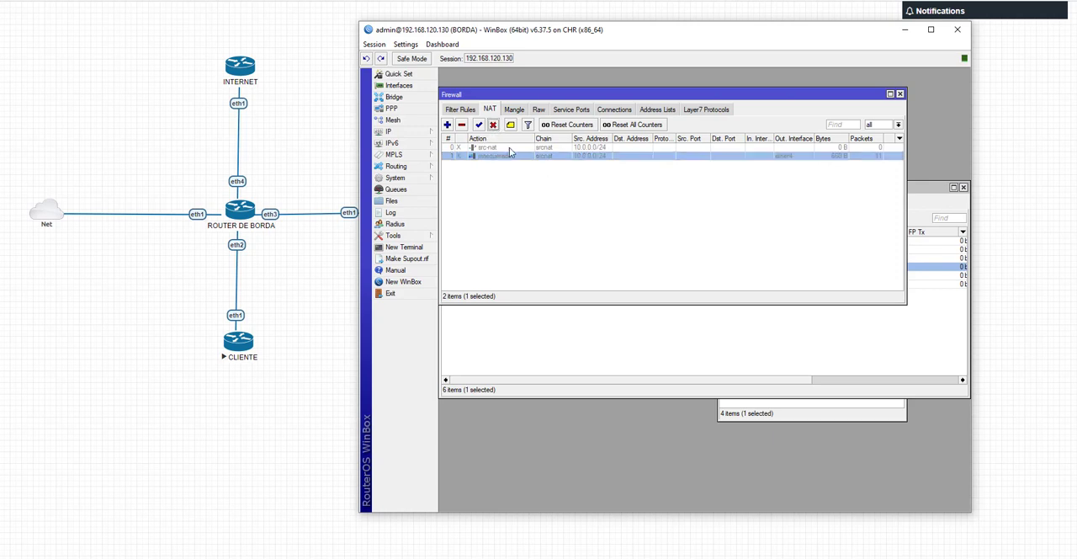
{"action": "double_click", "coordinate": [508, 149]}
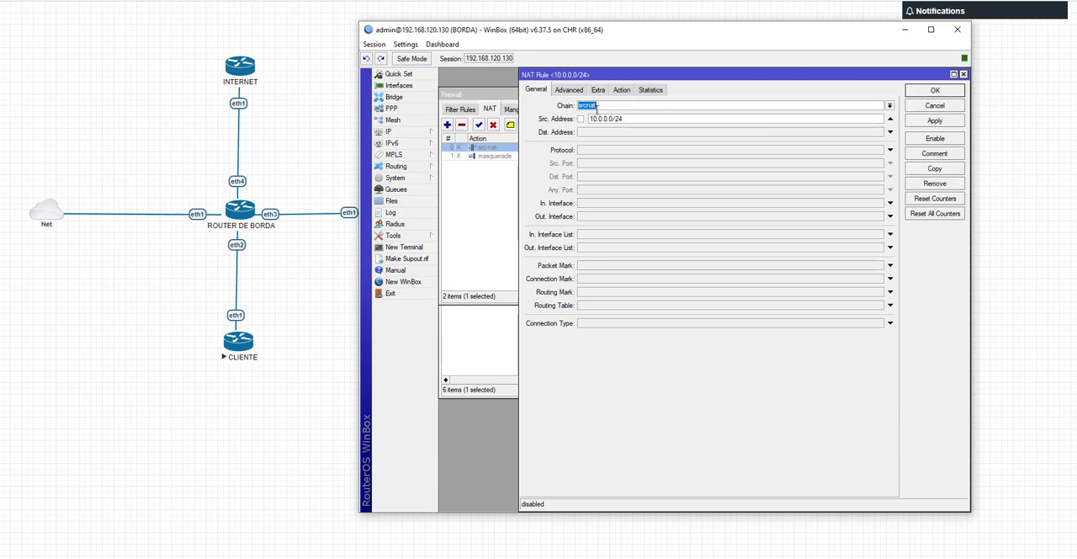
{"action": "left_click", "coordinate": [620, 91]}
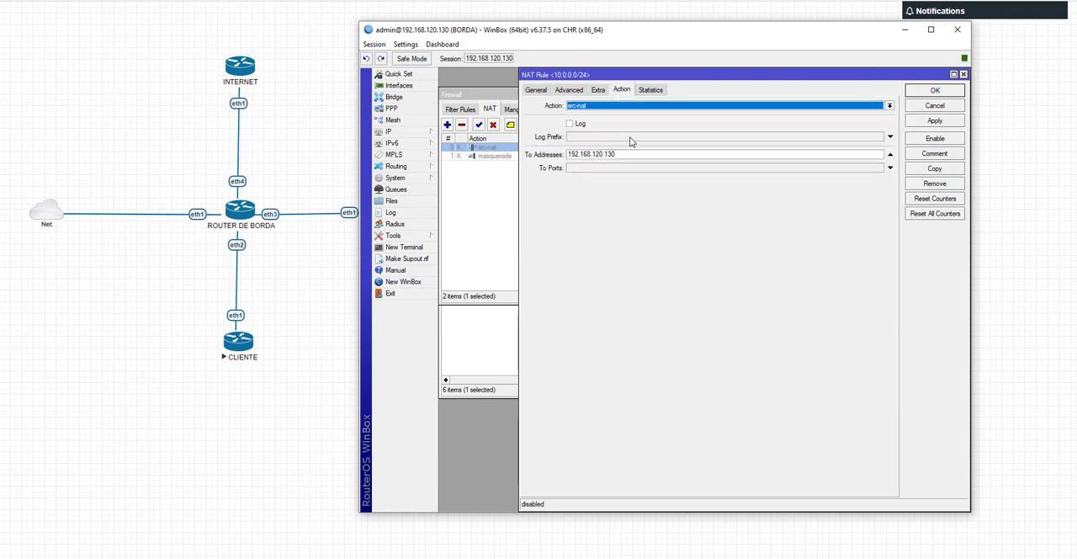
{"action": "left_click", "coordinate": [547, 90]}
{"action": "left_click", "coordinate": [622, 217]}
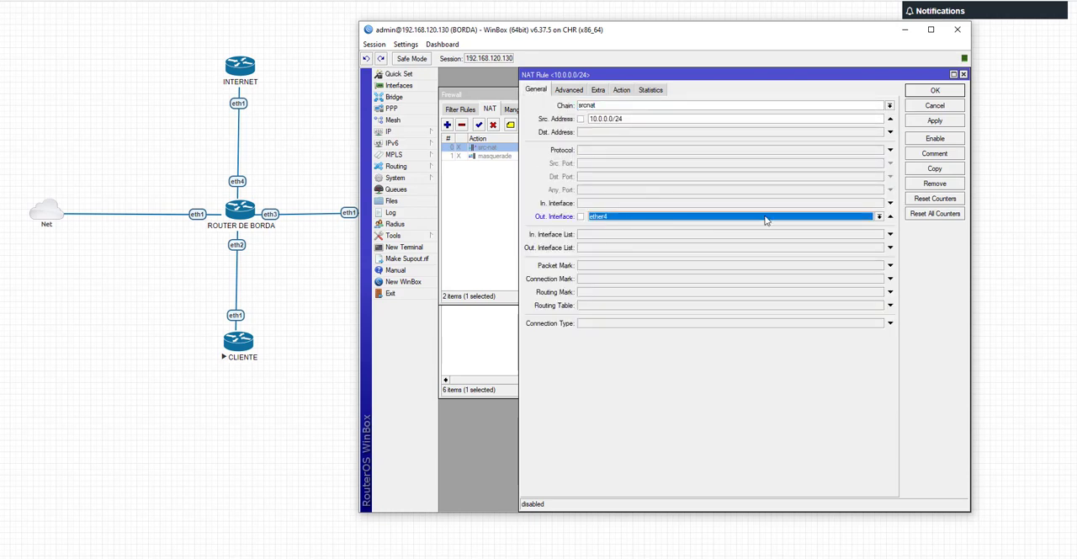
{"action": "left_click", "coordinate": [919, 94]}
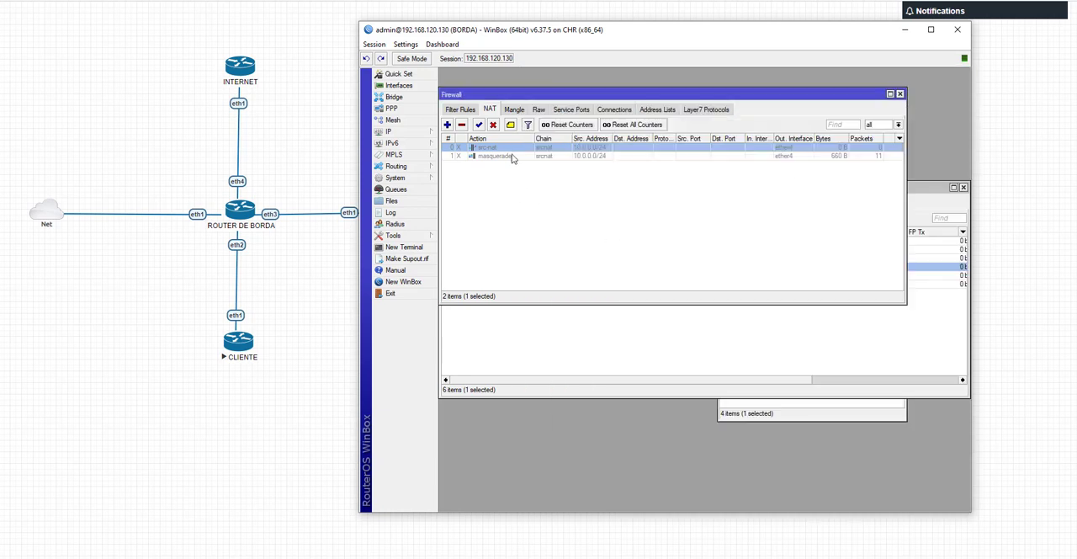
Step: Reopen the src-nat rule, review its translated address and out interface, and close it
{"action": "double_click", "coordinate": [515, 154]}
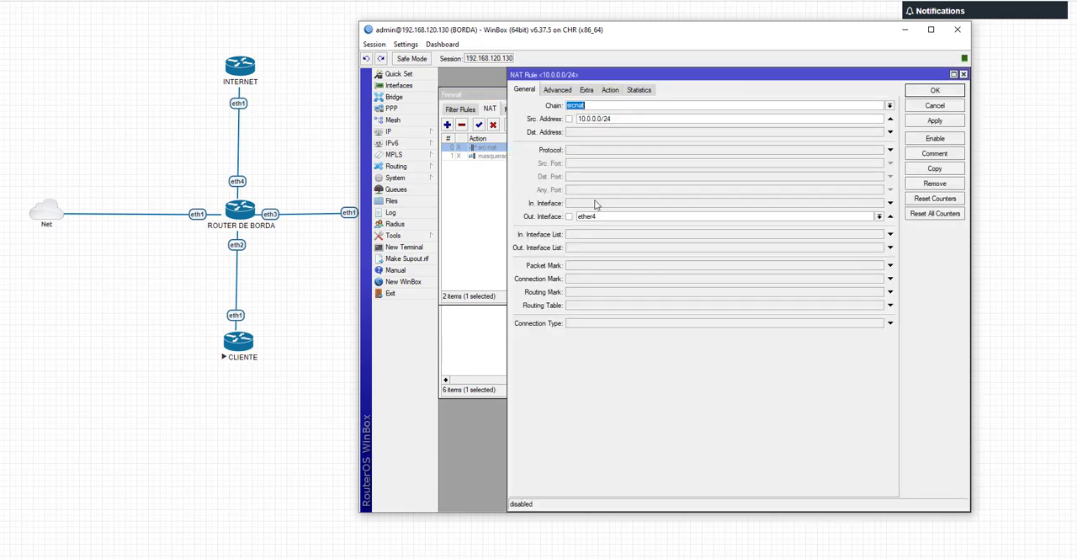
{"action": "left_click", "coordinate": [610, 90]}
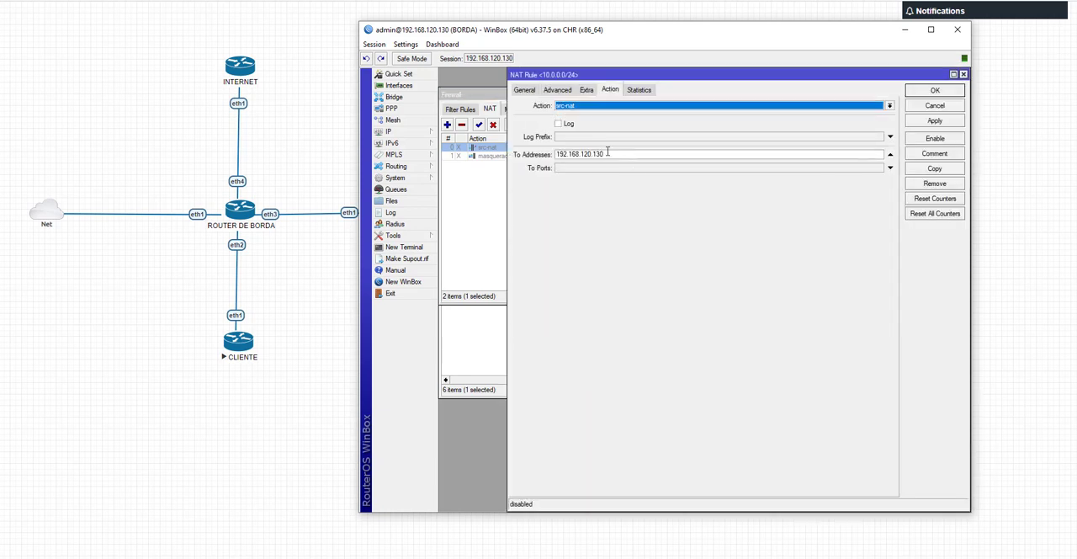
{"action": "double_click", "coordinate": [608, 152]}
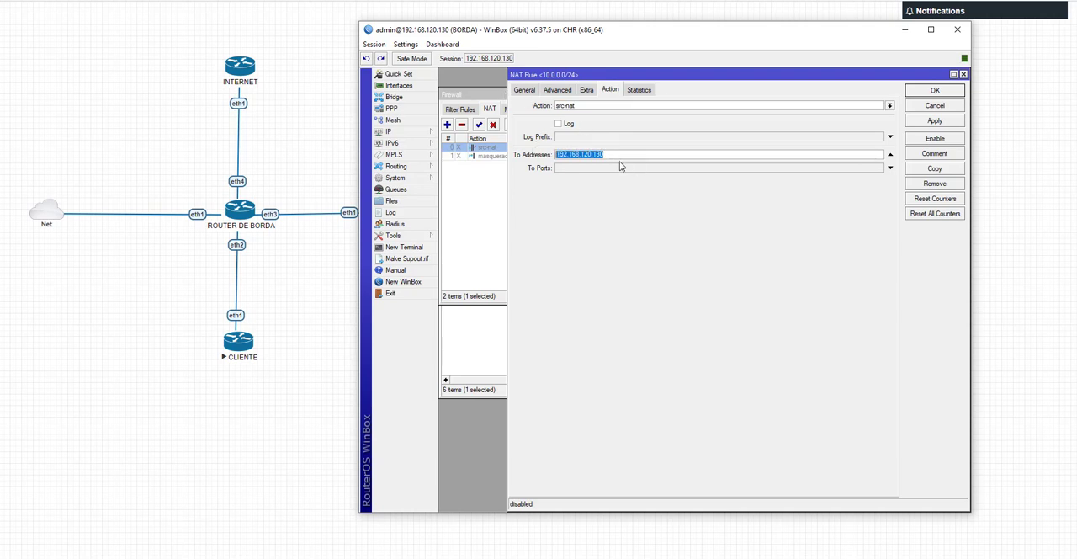
{"action": "left_click", "coordinate": [526, 91]}
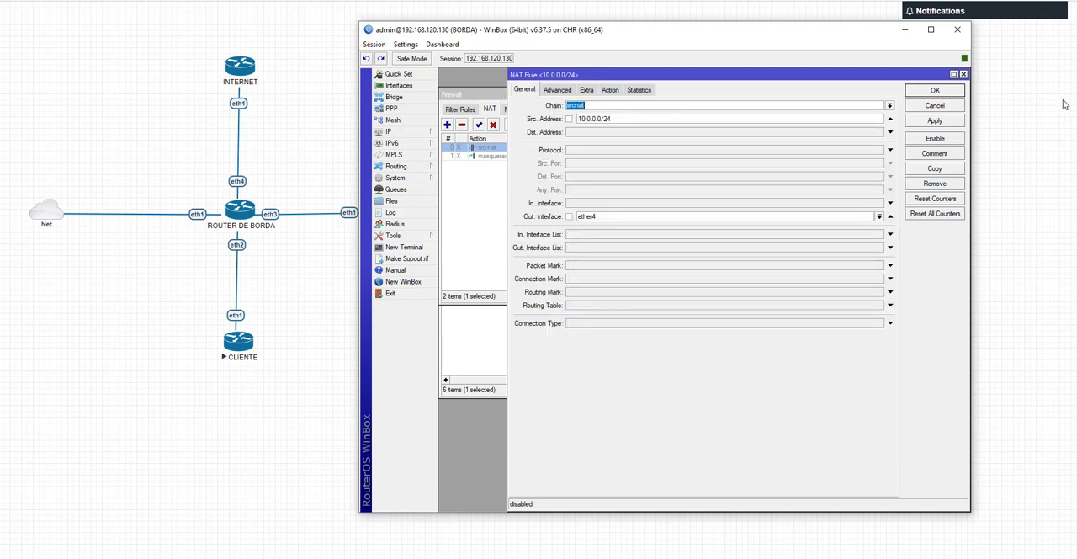
{"action": "left_click", "coordinate": [954, 95]}
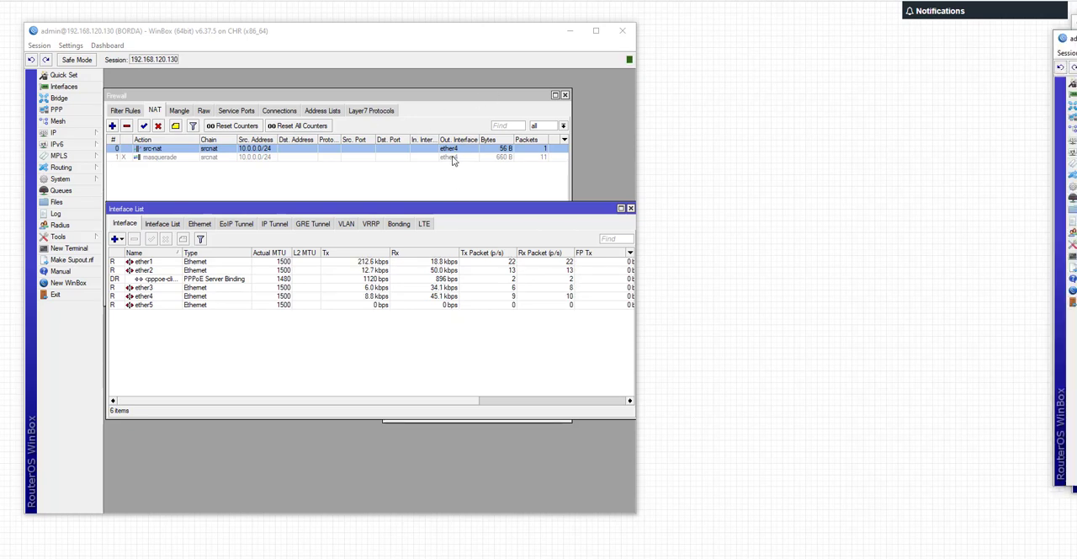
Step: Move the BORDA window beside the topology, check the src-nat rule's action settings, and close the rule and the Firewall window
{"action": "left_click_drag", "start_coordinate": [359, 34], "coordinate": [632, 26]}
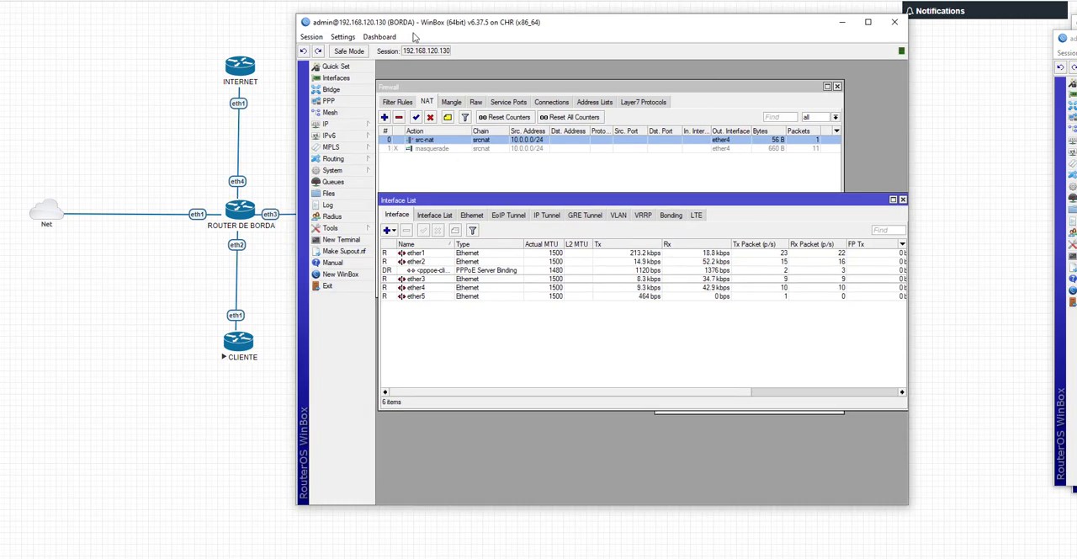
{"action": "left_click_drag", "start_coordinate": [413, 35], "coordinate": [565, 45]}
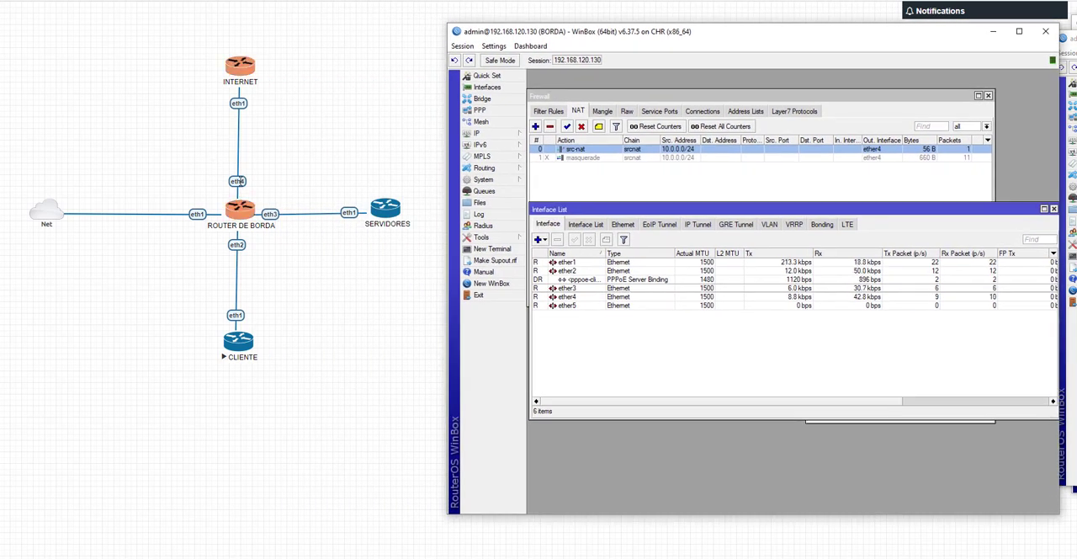
{"action": "double_click", "coordinate": [713, 149]}
{"action": "left_click", "coordinate": [666, 92]}
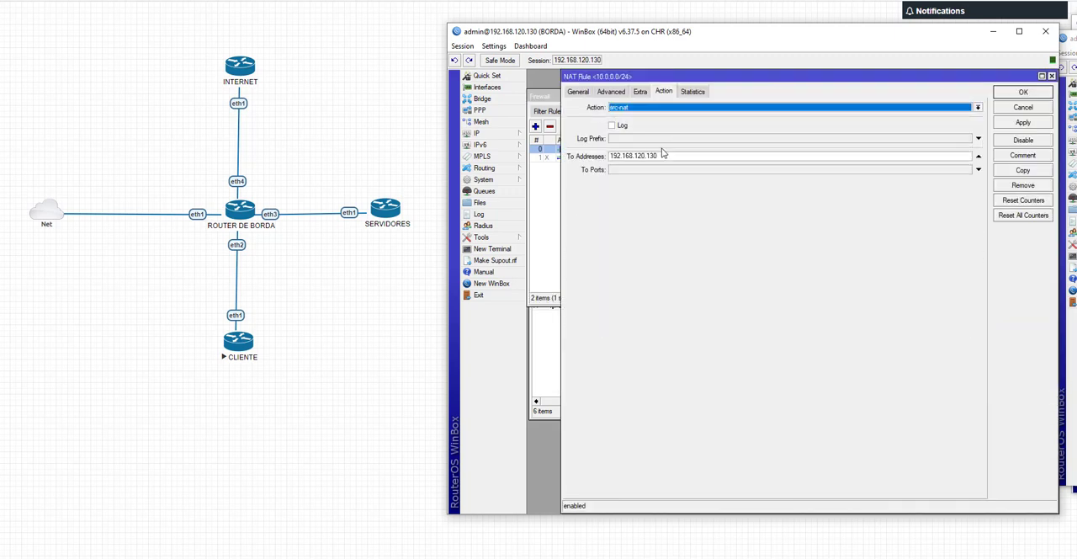
{"action": "left_click", "coordinate": [1048, 86]}
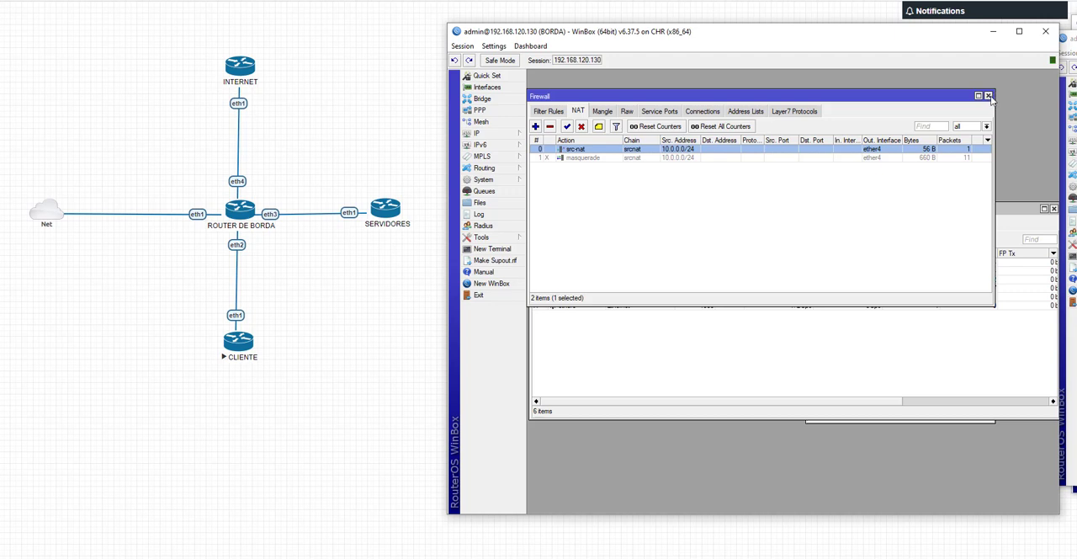
{"action": "left_click", "coordinate": [989, 96]}
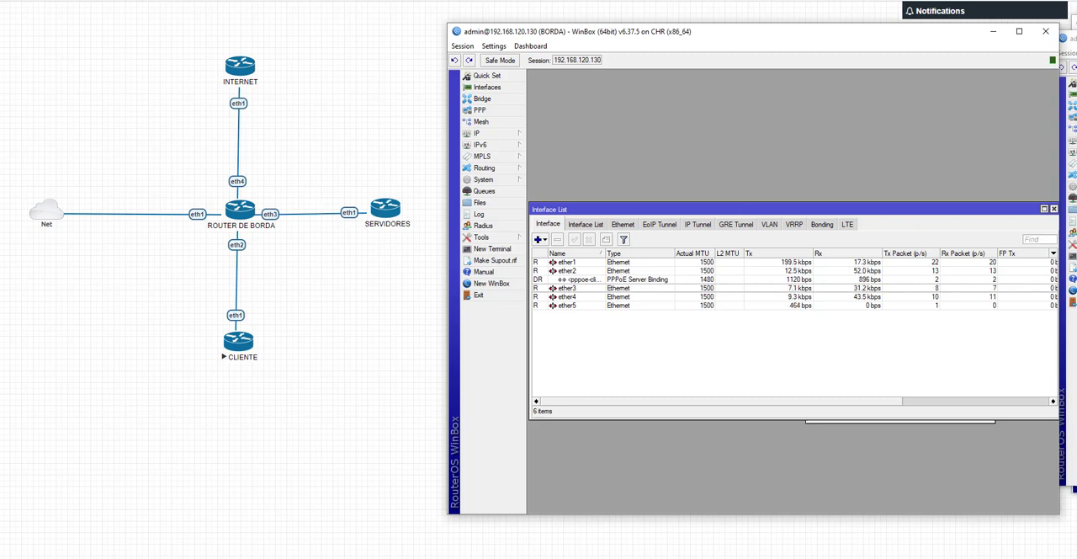
Step: Restart the traceroute to 8.8.8.8 in the CLIENTE session and examine the ICMP flow with Torch on ether1 in the SERVIDORES session
{"action": "key", "text": "alt+Tab"}
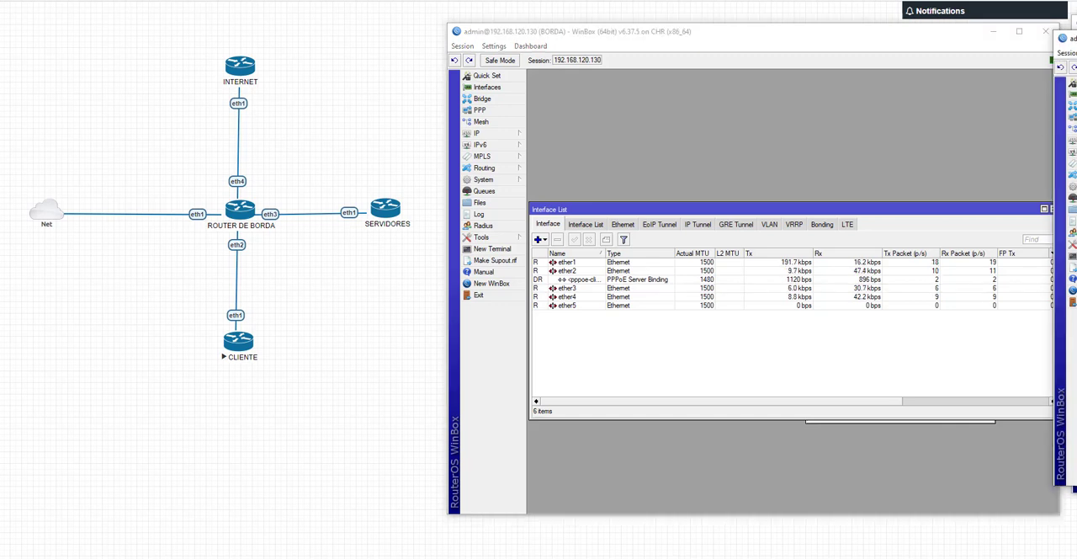
{"action": "left_click_drag", "start_coordinate": [1076, 39], "coordinate": [575, 57]}
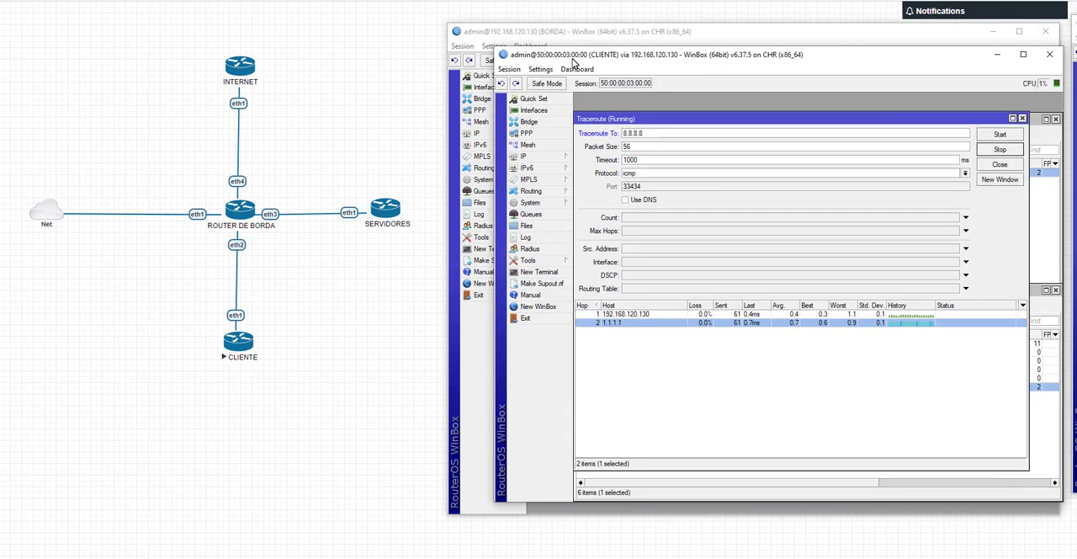
{"action": "left_click", "coordinate": [993, 138]}
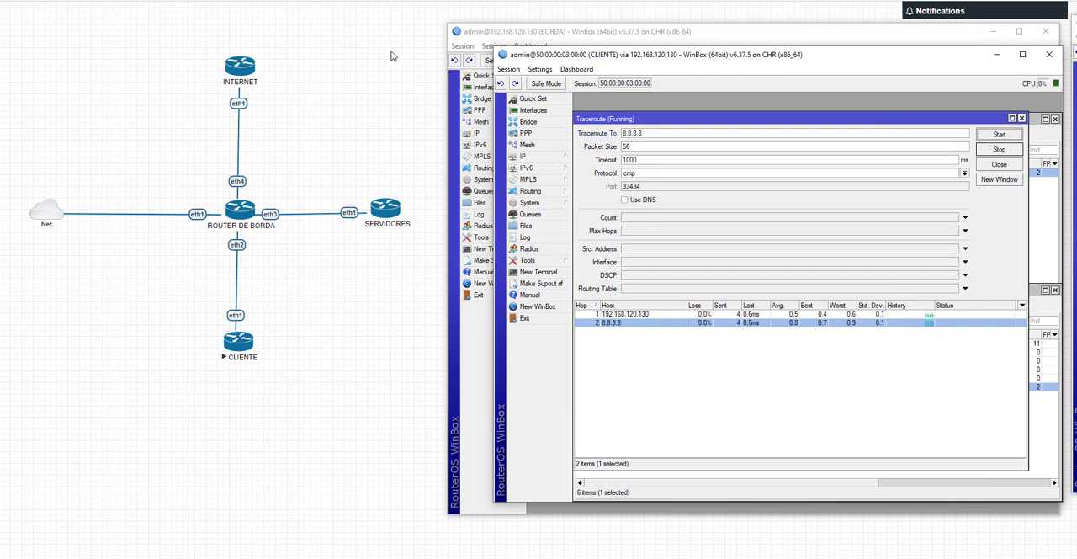
{"action": "left_click_drag", "start_coordinate": [1076, 26], "coordinate": [433, 49]}
{"action": "left_click", "coordinate": [848, 227]}
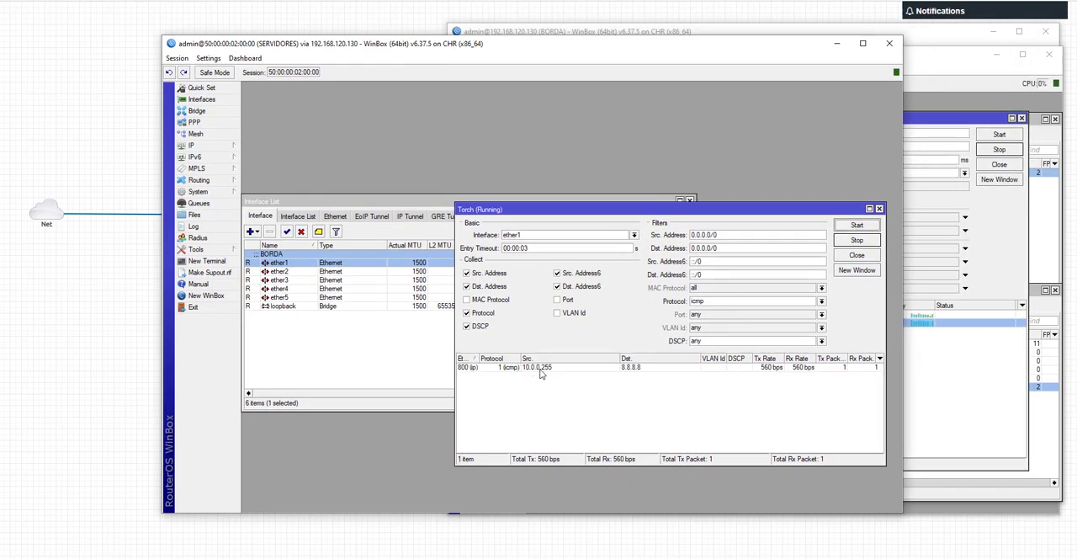
Step: Minimize the SERVIDORES session and run a traceroute to 1.1.1.1 from the CLIENTE session
{"action": "left_click", "coordinate": [836, 42]}
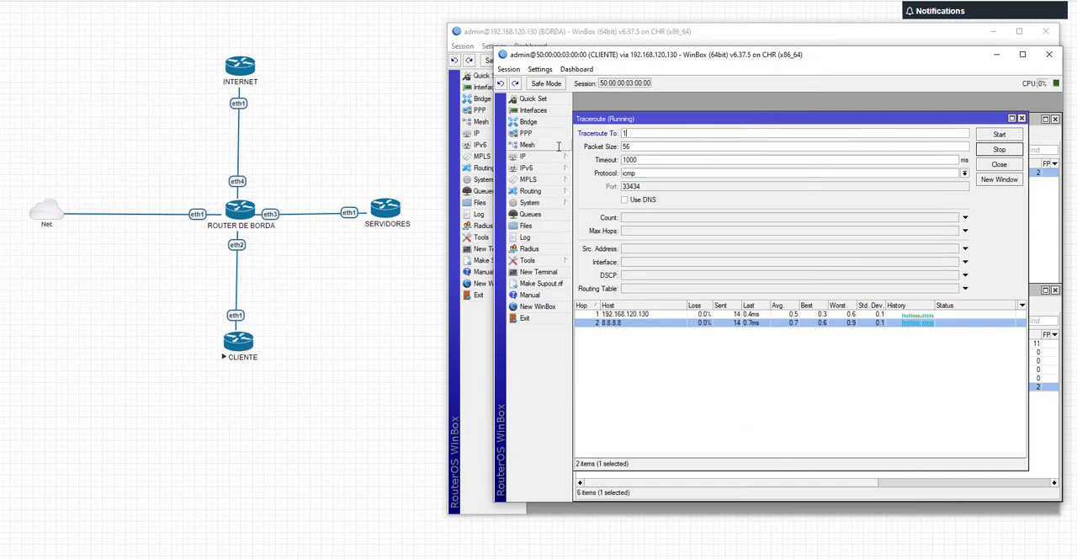
{"action": "type", "text": "1.1.1.1"}
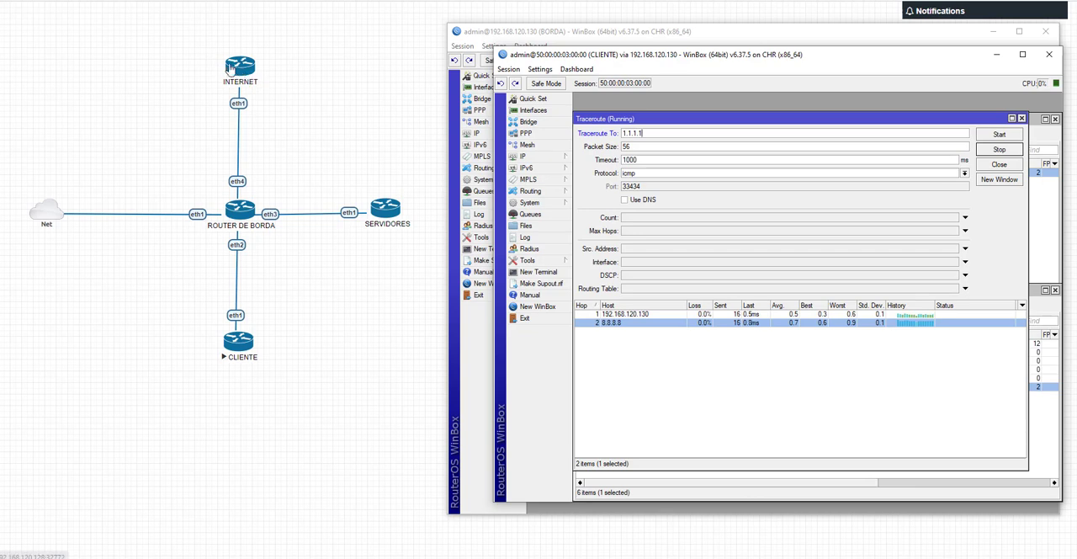
{"action": "left_click", "coordinate": [978, 133]}
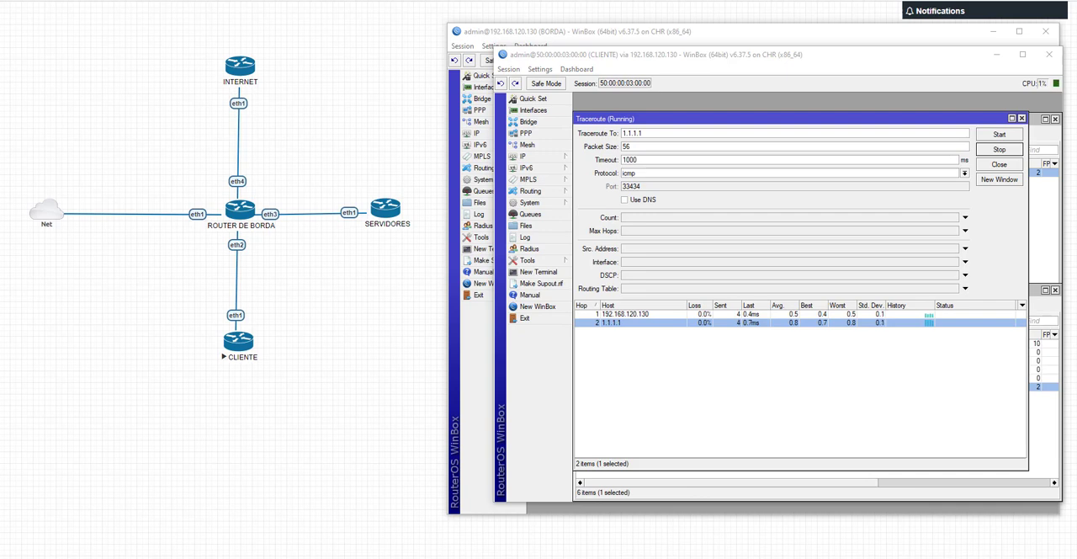
Step: In the INTERNET session, close Torch, run it anew on ether1, and select the flow between 192.168.120.130 and 1.1.1.1
{"action": "left_click_drag", "start_coordinate": [0, 39], "coordinate": [378, 29]}
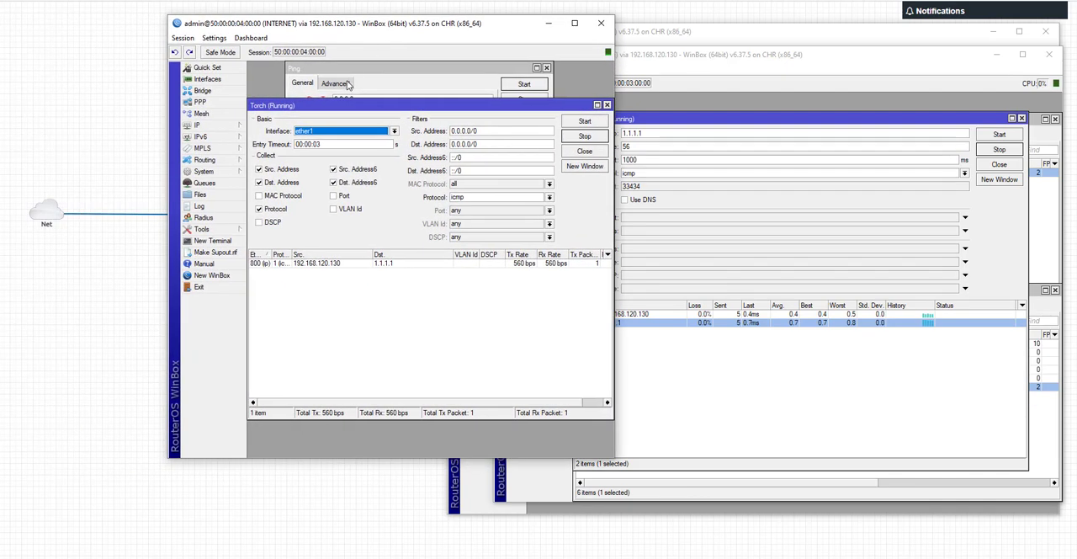
{"action": "left_click", "coordinate": [607, 106]}
{"action": "left_click", "coordinate": [561, 136]}
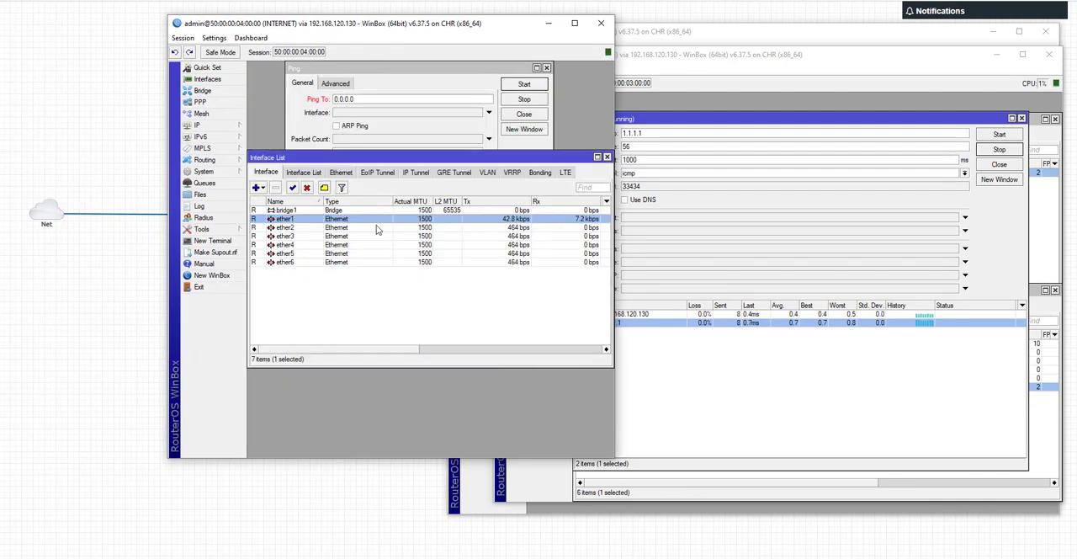
{"action": "left_click_drag", "start_coordinate": [372, 30], "coordinate": [625, 19]}
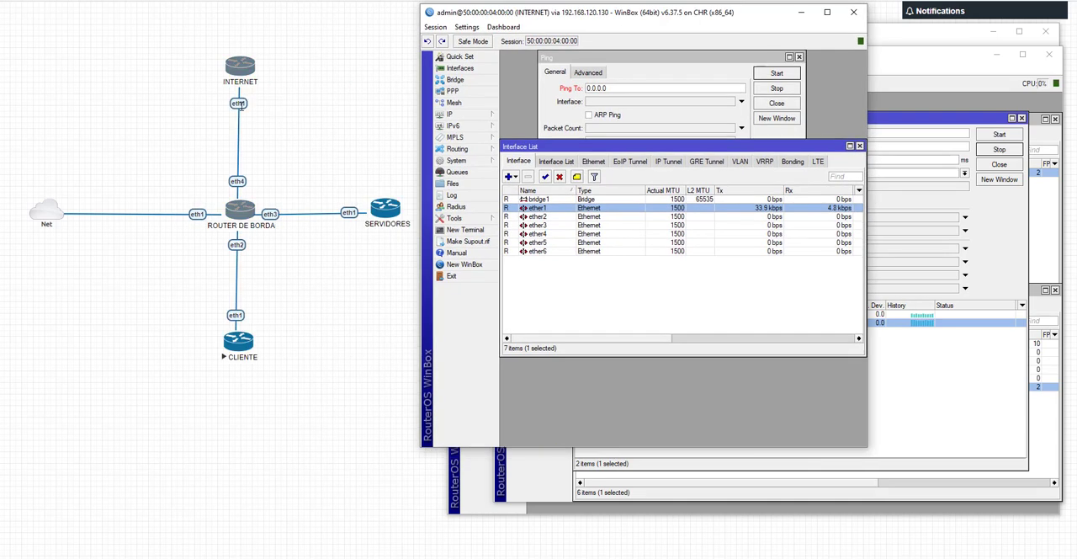
{"action": "double_click", "coordinate": [653, 209]}
{"action": "left_click", "coordinate": [808, 193]}
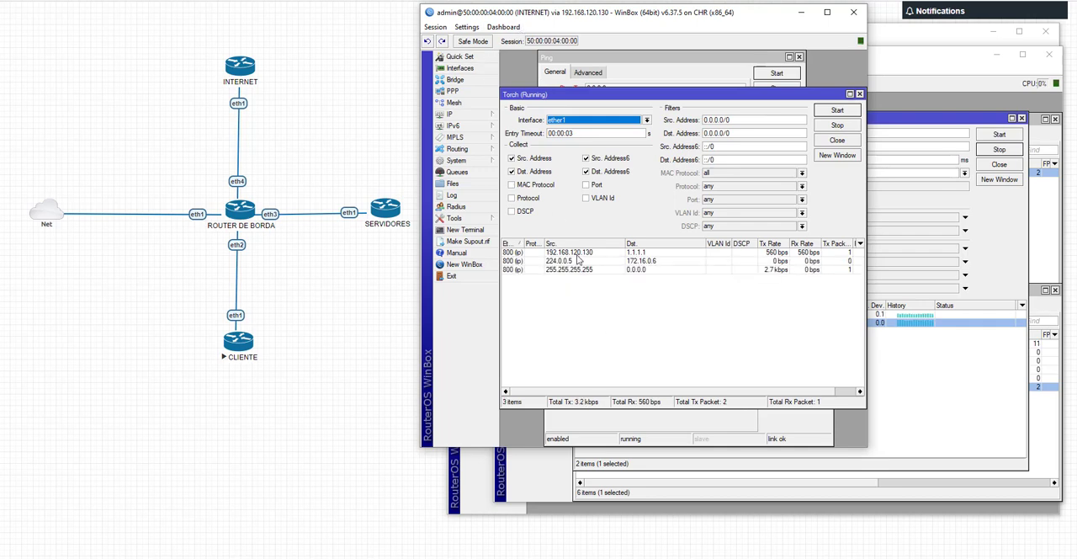
{"action": "left_click", "coordinate": [586, 252]}
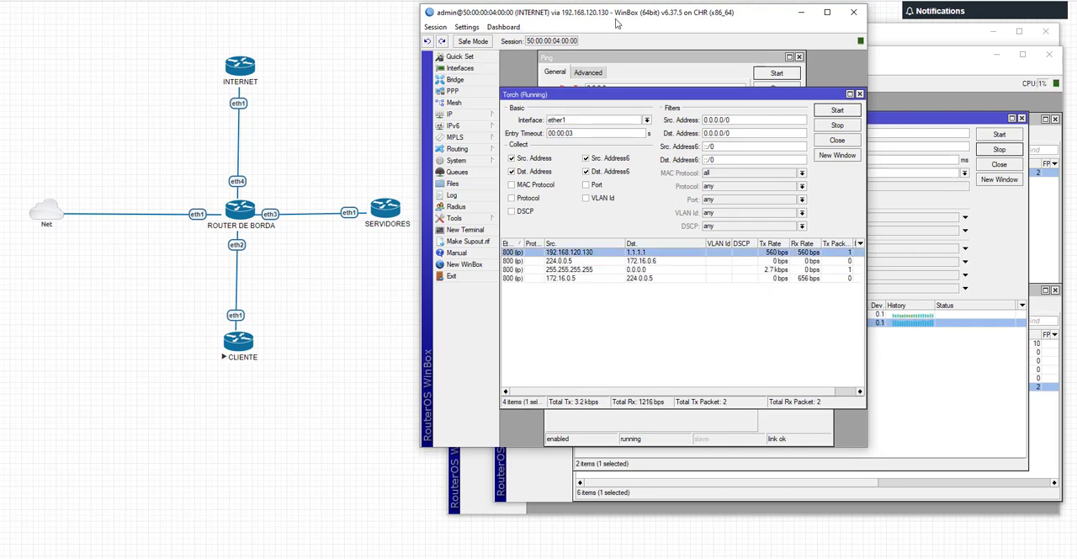
Step: Return to the BORDA session, reopen the firewall's src-nat rule, check its translated address, and close the rule
{"action": "left_click_drag", "start_coordinate": [616, 19], "coordinate": [676, 112]}
{"action": "left_click_drag", "start_coordinate": [566, 32], "coordinate": [129, 18]}
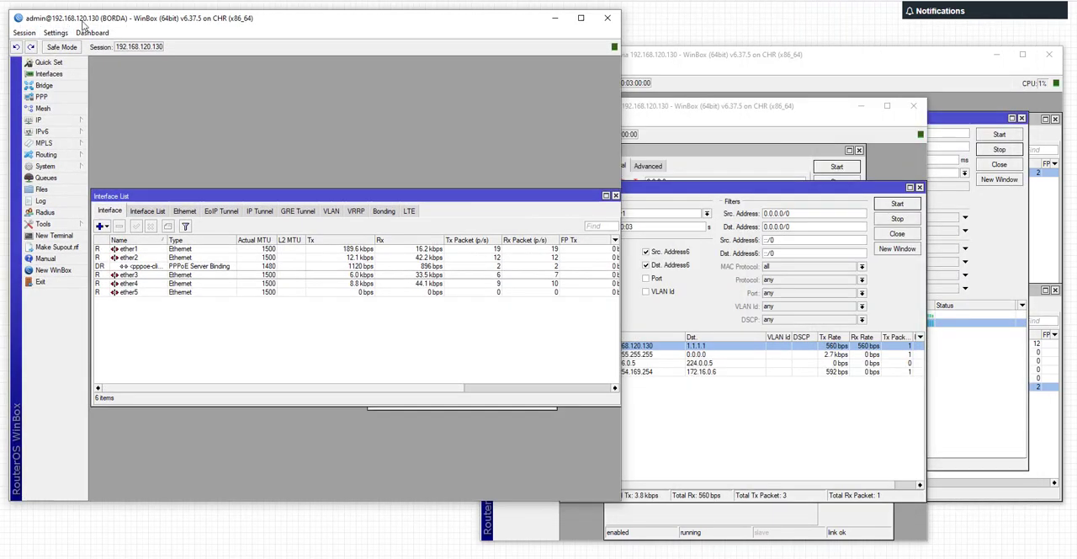
{"action": "left_click", "coordinate": [52, 120]}
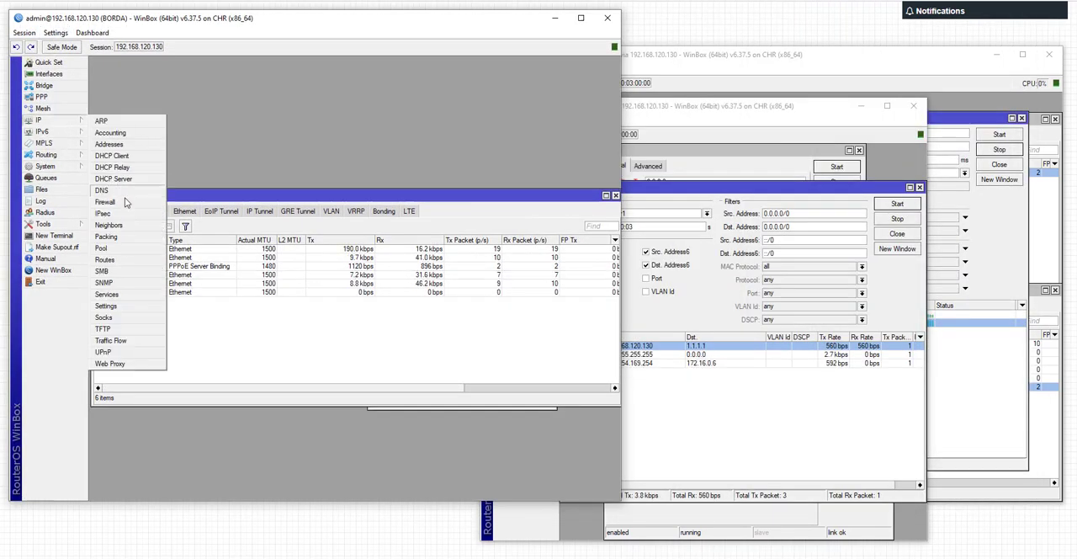
{"action": "left_click", "coordinate": [124, 202]}
{"action": "double_click", "coordinate": [189, 136]}
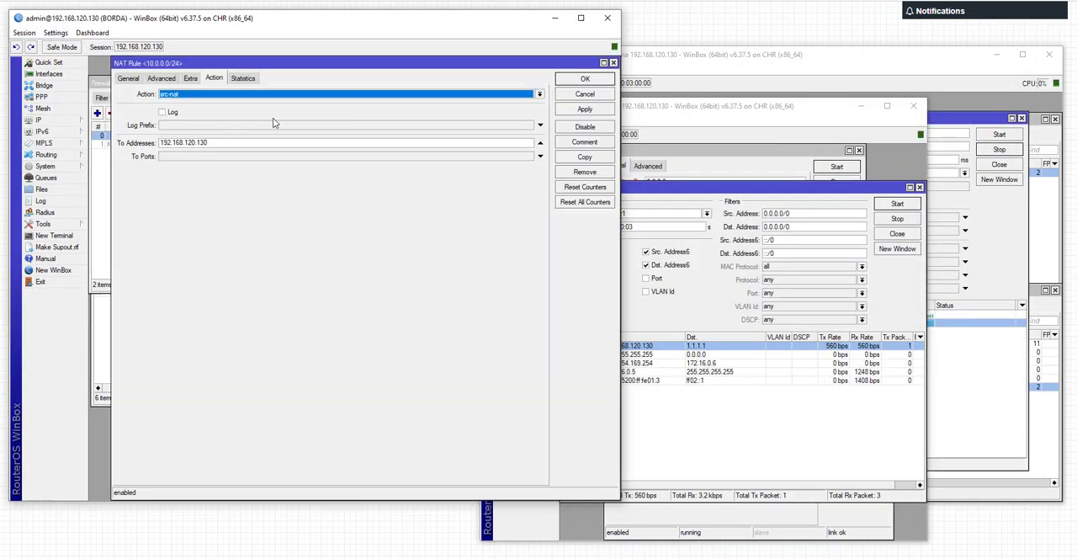
{"action": "double_click", "coordinate": [185, 142]}
{"action": "left_click", "coordinate": [613, 63]}
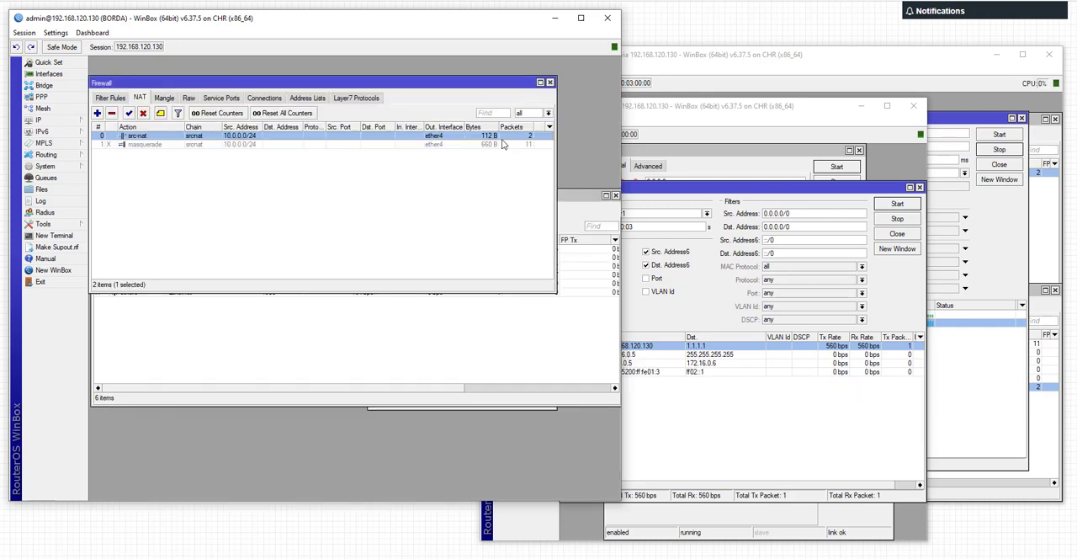
Step: Set the src-nat rule's protocol to tcp and review the other available protocols, keeping tcp selected
{"action": "left_click_drag", "start_coordinate": [475, 27], "coordinate": [495, 44]}
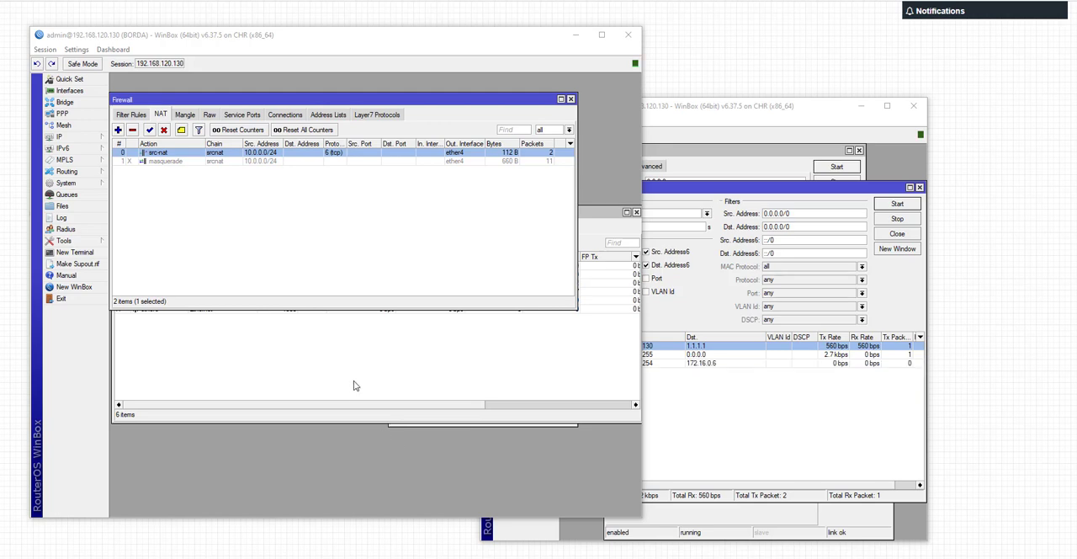
{"action": "double_click", "coordinate": [273, 155]}
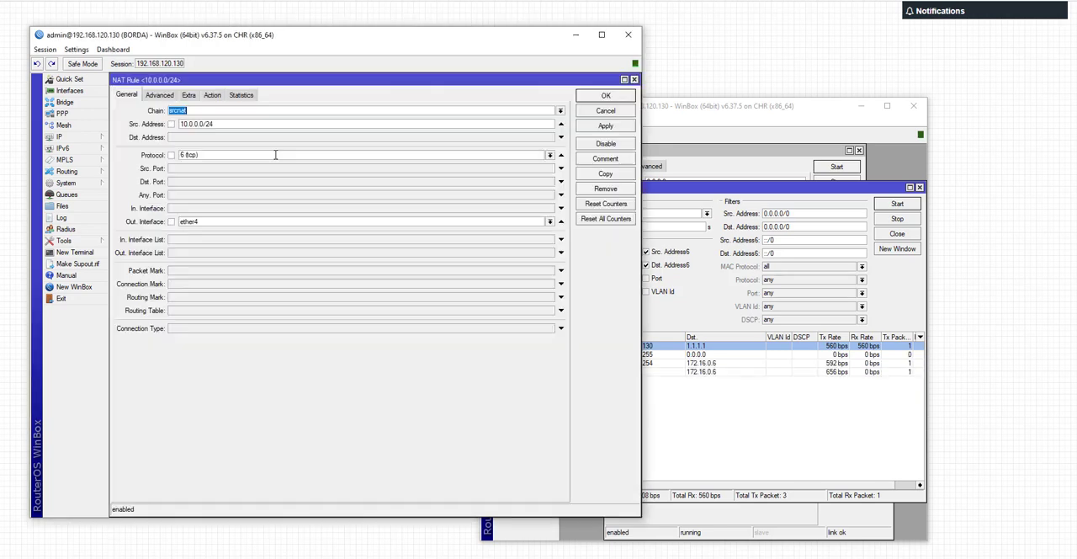
{"action": "left_click", "coordinate": [550, 155]}
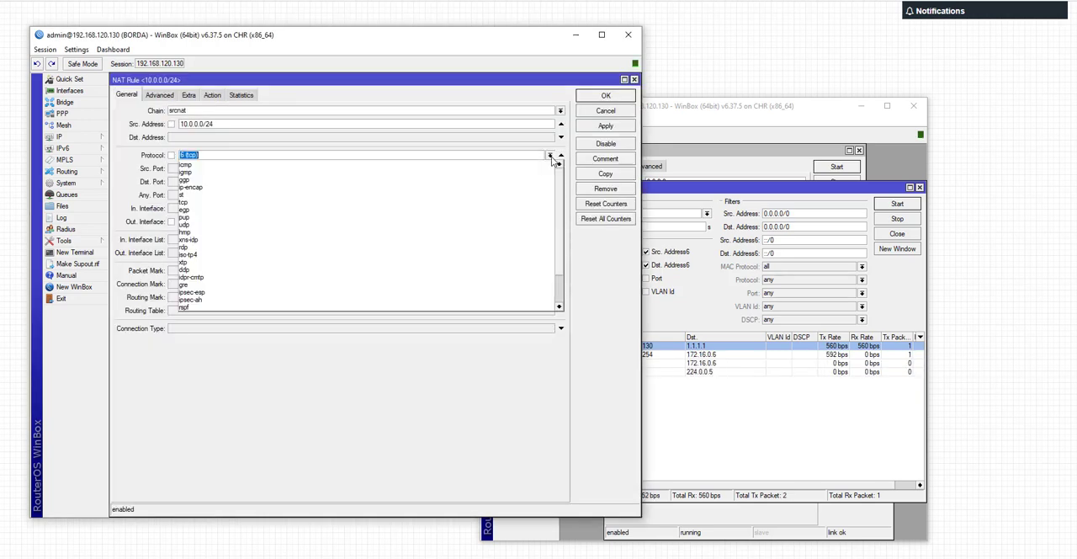
{"action": "left_click", "coordinate": [551, 158]}
{"action": "left_click", "coordinate": [550, 155]}
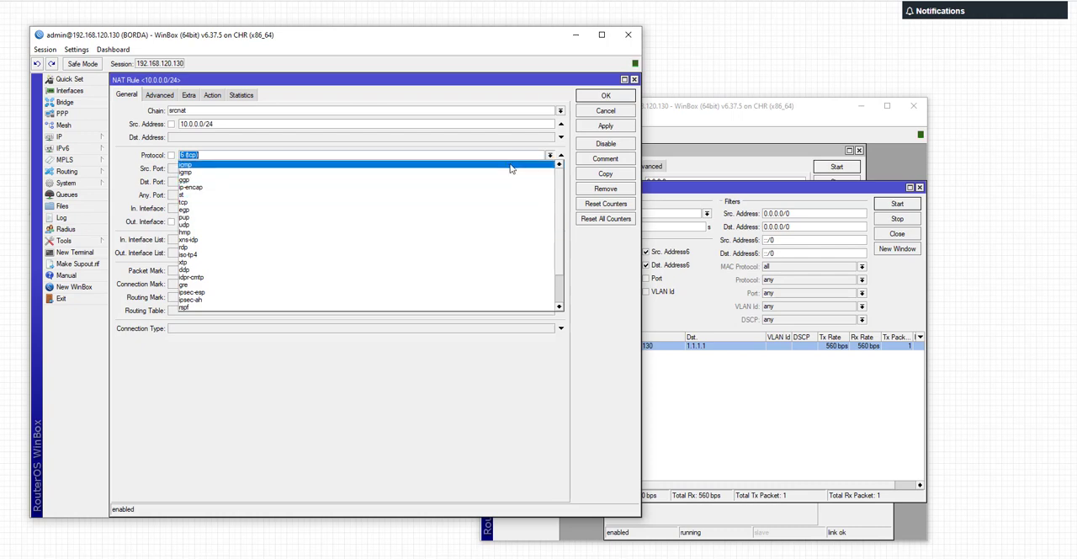
{"action": "left_click", "coordinate": [503, 422]}
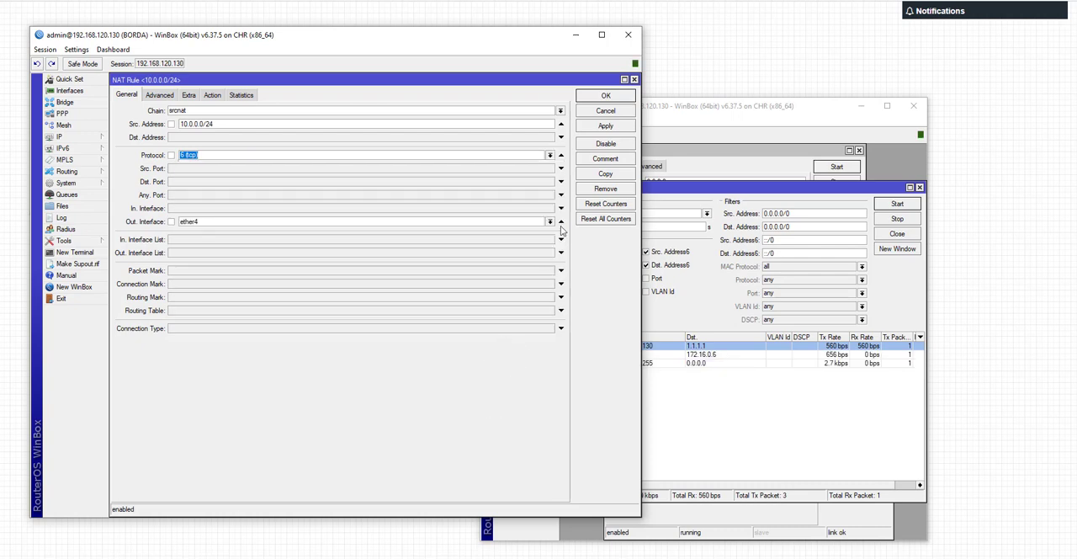
Step: Set the src-nat rule's To Ports range to 3000-5000
{"action": "left_click", "coordinate": [212, 95]}
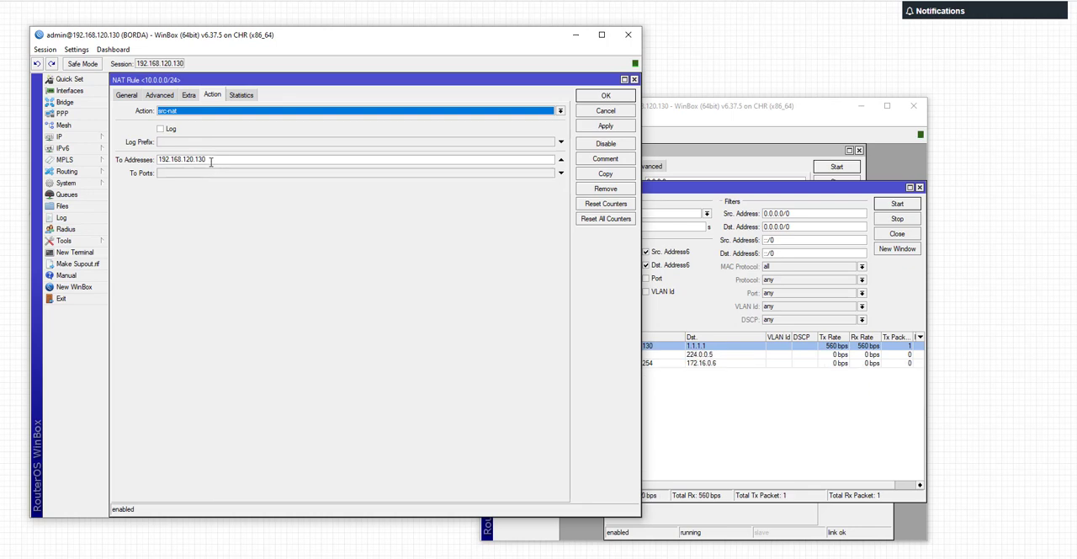
{"action": "left_click_drag", "start_coordinate": [211, 161], "coordinate": [156, 159]}
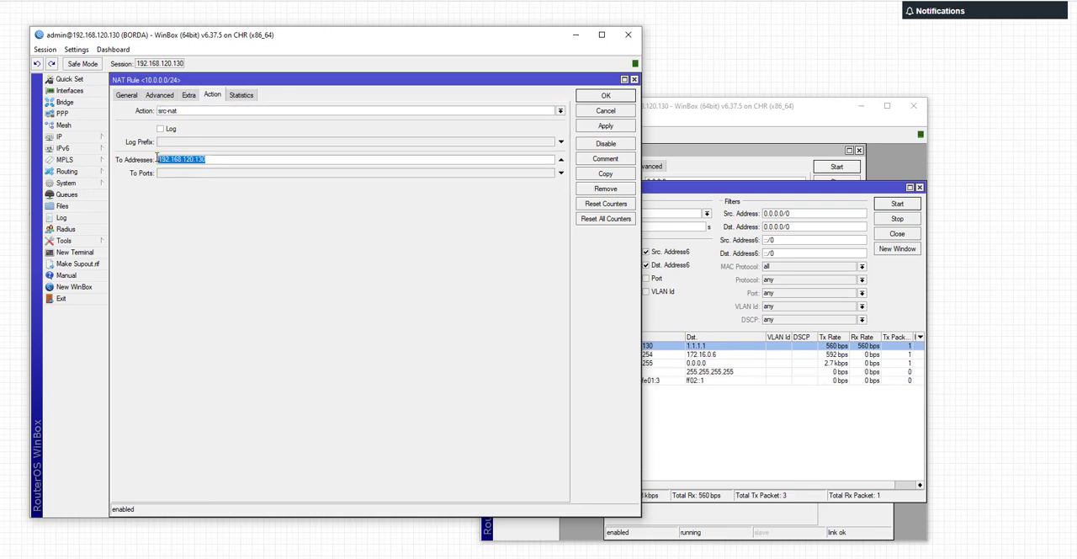
{"action": "left_click", "coordinate": [211, 173]}
{"action": "type", "text": "3000-5000"}
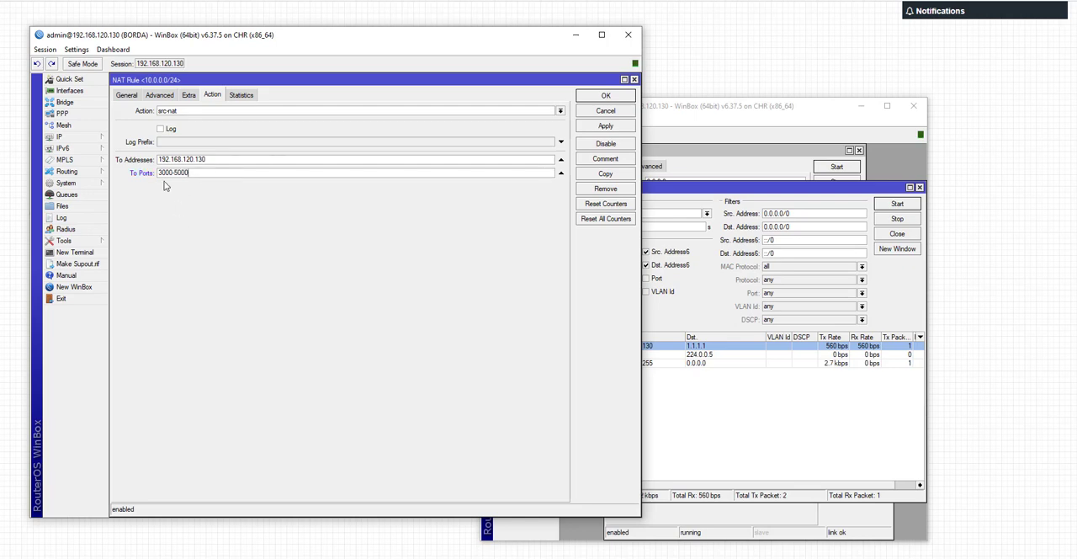
Step: Compare the src-nat rule's source address with its translated port range
{"action": "left_click", "coordinate": [126, 94]}
{"action": "left_click_drag", "start_coordinate": [214, 123], "coordinate": [165, 127]}
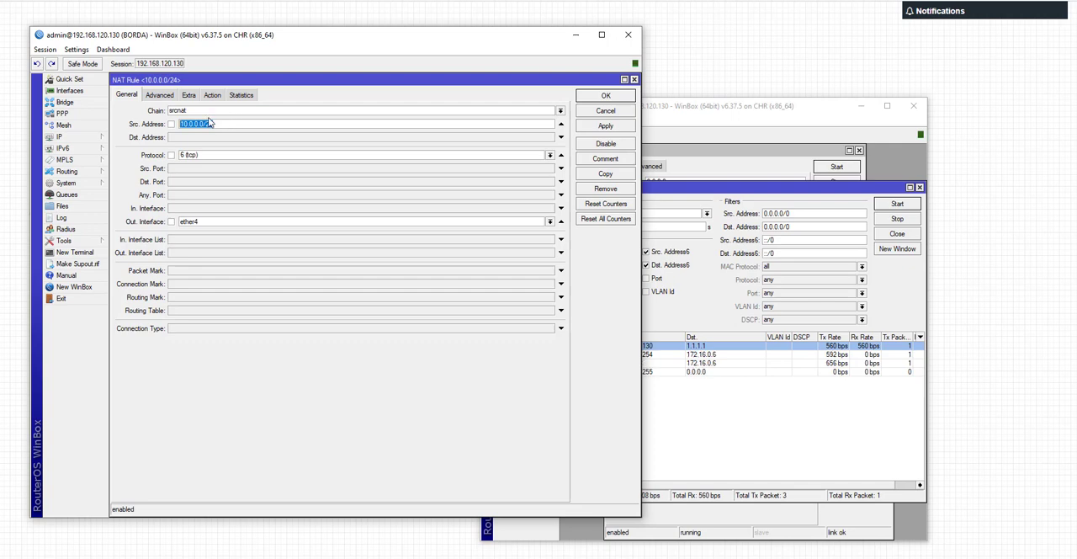
{"action": "left_click", "coordinate": [211, 95]}
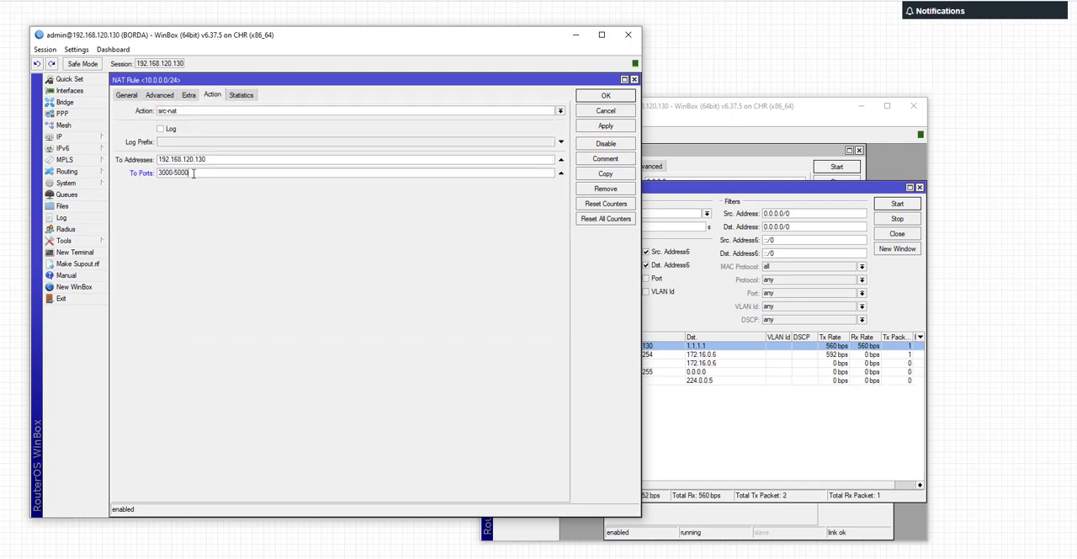
{"action": "left_click_drag", "start_coordinate": [192, 172], "coordinate": [155, 177]}
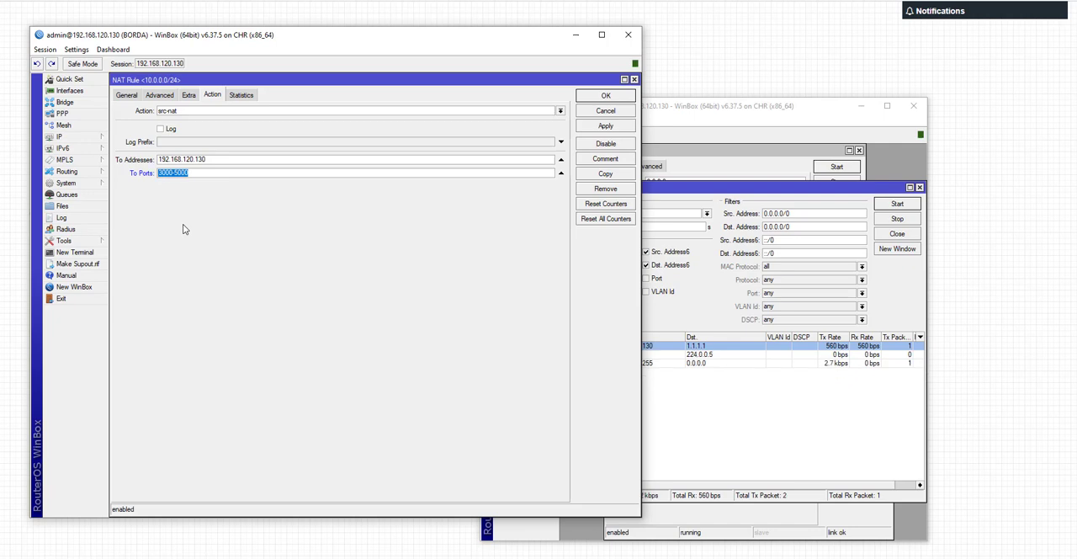
{"action": "left_click", "coordinate": [192, 173]}
Step: Change the src-nat rule's source address to the single host 10.0.0.255 and return to its action settings
{"action": "left_click", "coordinate": [126, 94]}
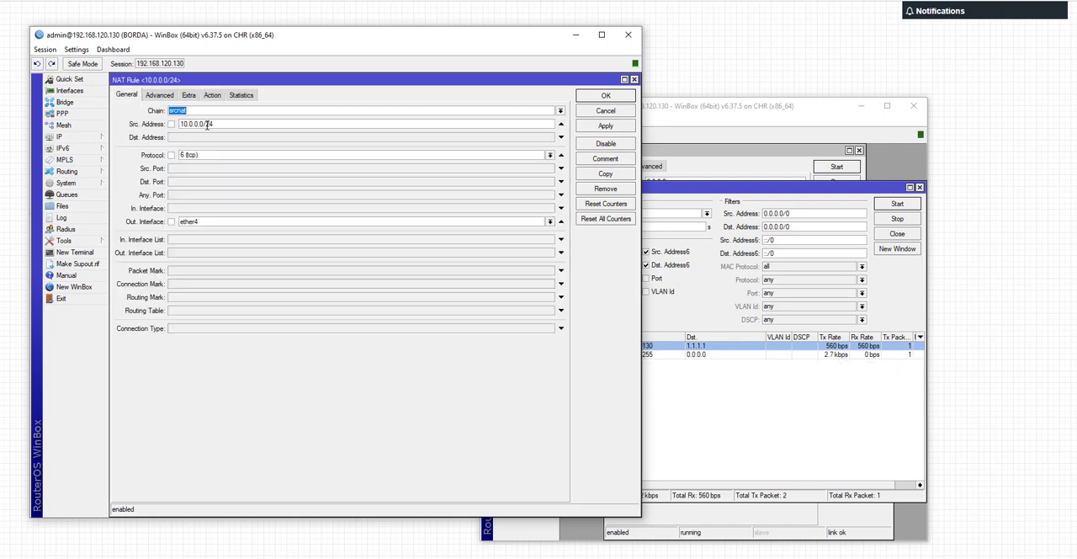
{"action": "left_click_drag", "start_coordinate": [203, 124], "coordinate": [275, 124]}
{"action": "key", "text": "BackSpace"}
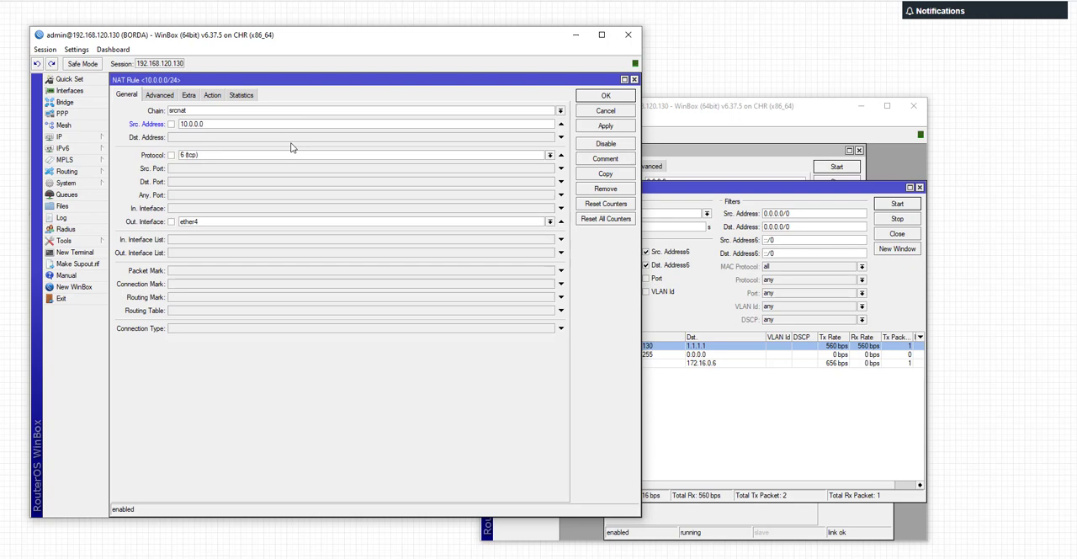
{"action": "key", "text": "BackSpace"}
{"action": "type", "text": "255"}
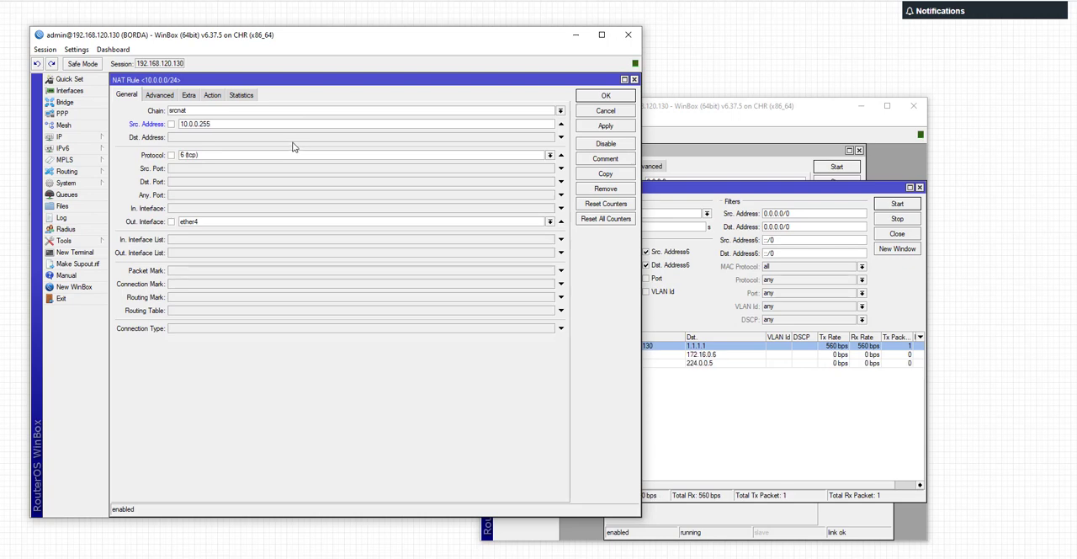
{"action": "left_click", "coordinate": [212, 94]}
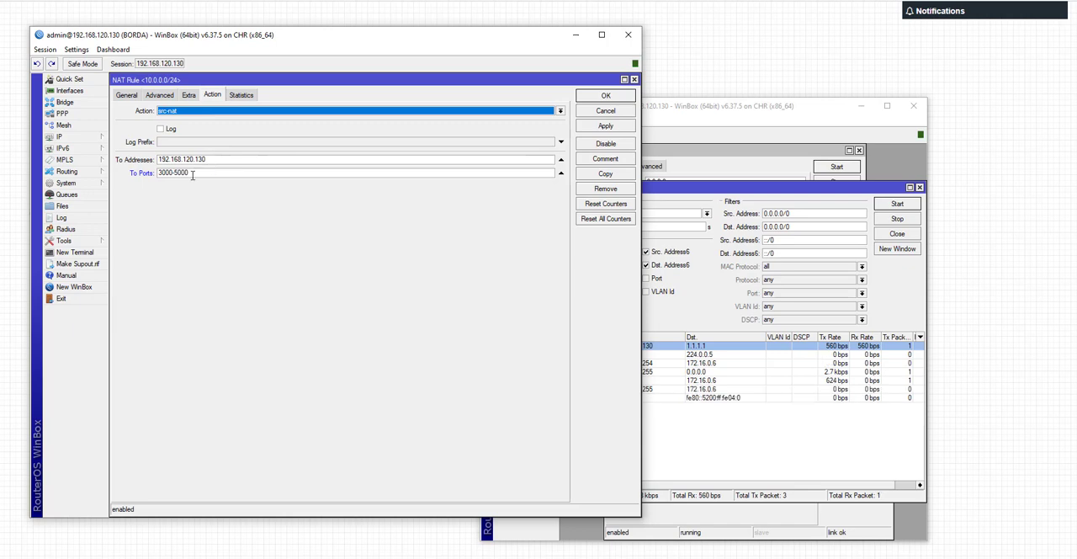
Step: Save the 10.0.0.255 src-nat rule, then duplicate it and start the copy's To Ports range at 5001
{"action": "left_click", "coordinate": [604, 97]}
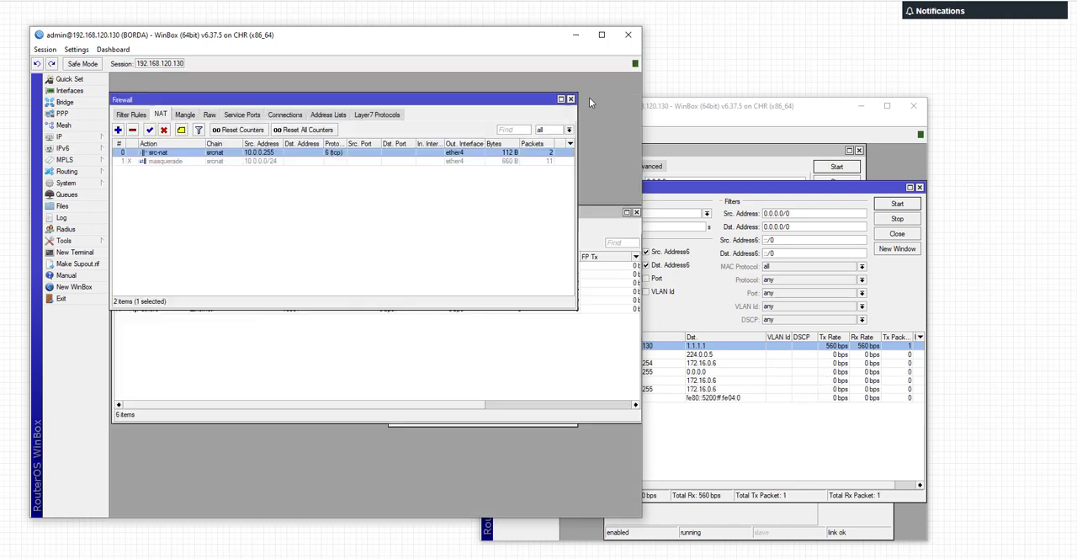
{"action": "double_click", "coordinate": [297, 158]}
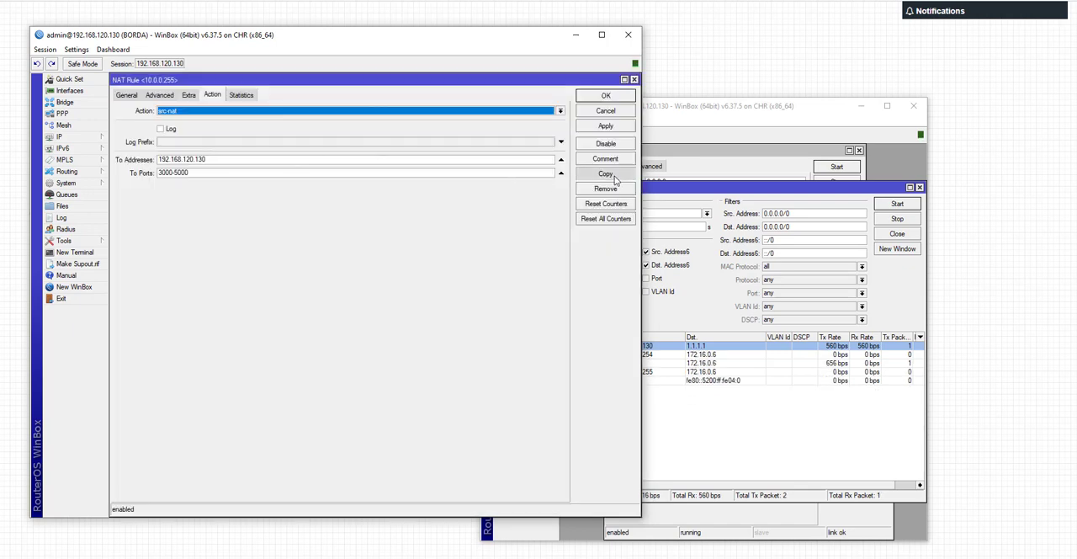
{"action": "left_click", "coordinate": [161, 174]}
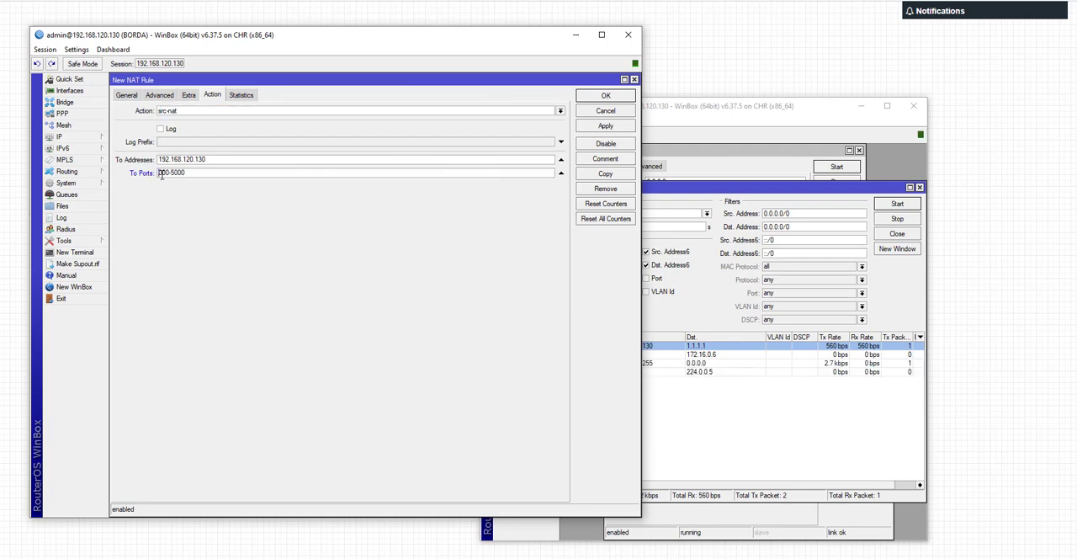
{"action": "type", "text": "5000-"}
{"action": "type", "text": "1"}
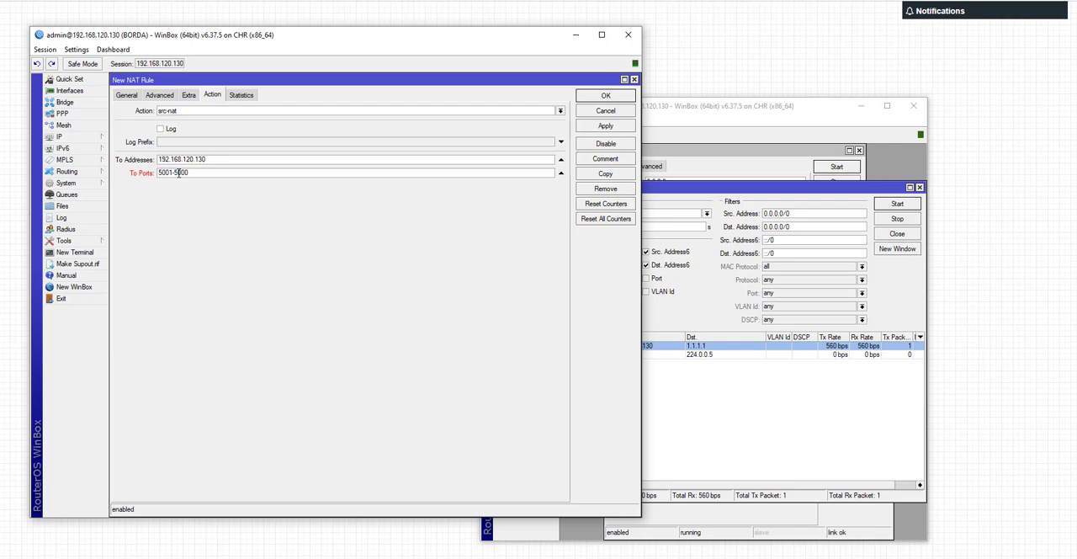
Step: Set the duplicated rule's source address to 10.0.0.254 and save it
{"action": "left_click", "coordinate": [126, 95]}
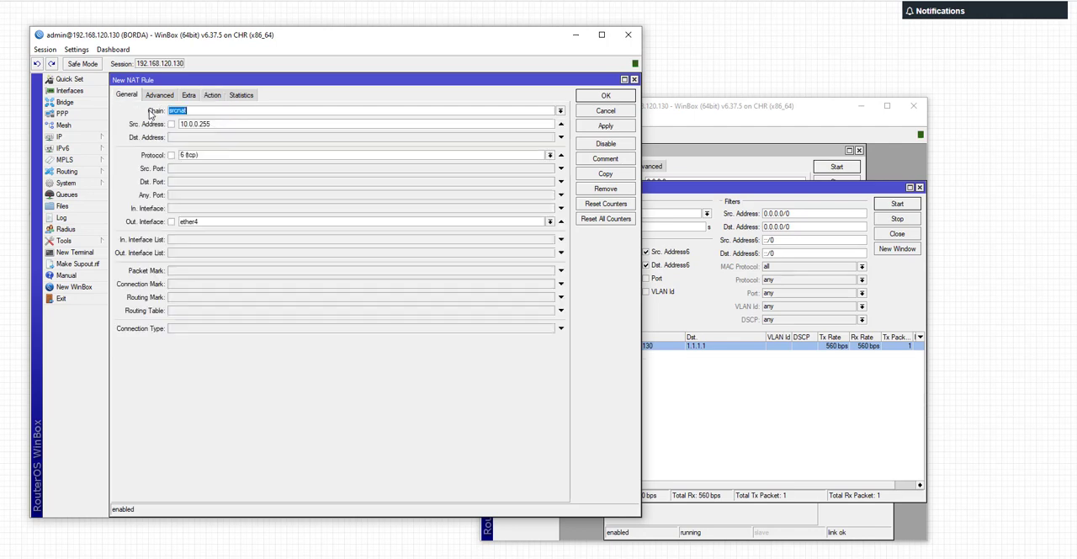
{"action": "left_click", "coordinate": [212, 123]}
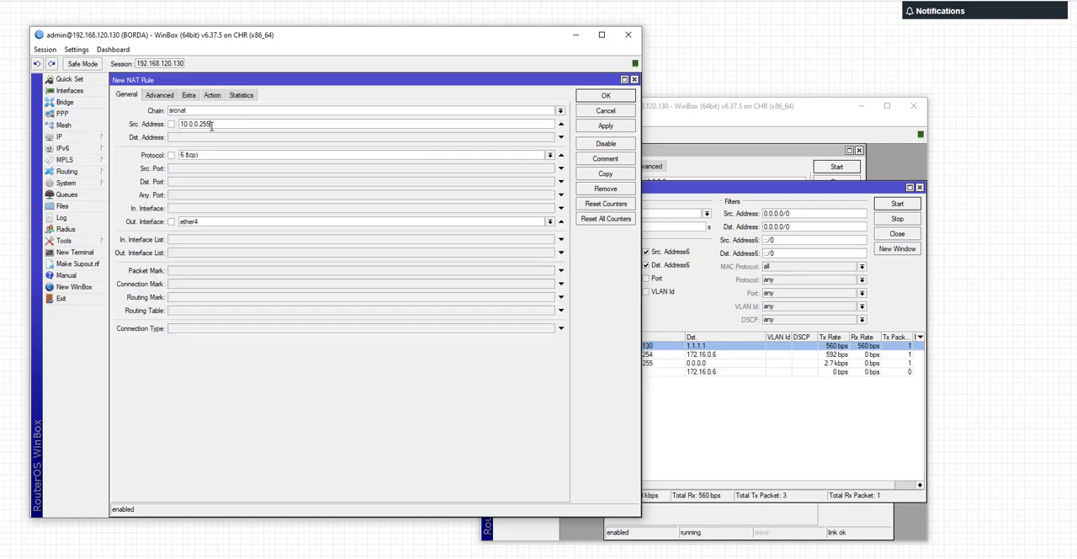
{"action": "left_click", "coordinate": [593, 96]}
{"action": "left_click", "coordinate": [591, 95]}
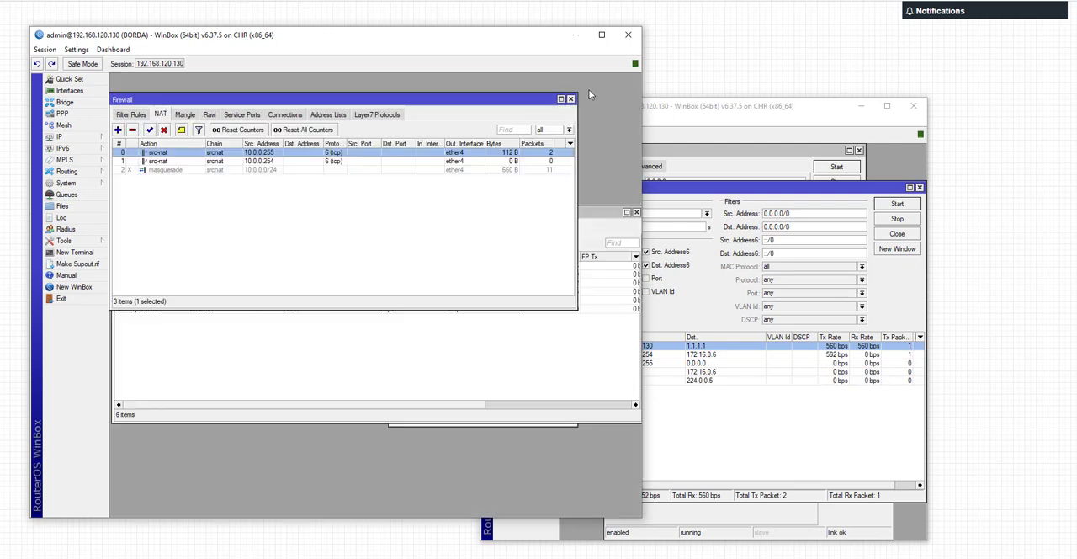
Step: Review the source address and To Ports range of the tcp src-nat rule for 10.0.0.255, then close it
{"action": "left_click", "coordinate": [414, 162]}
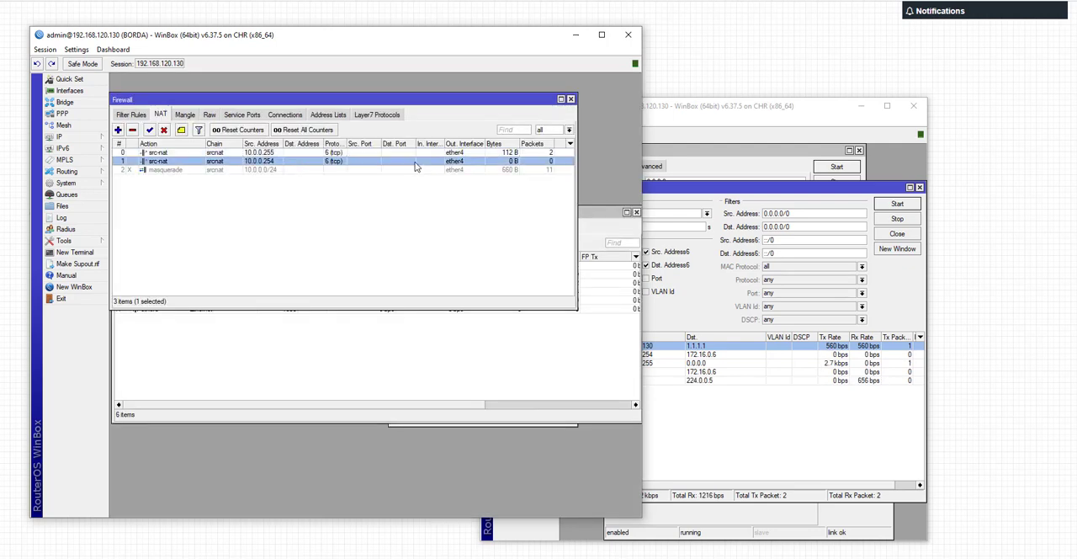
{"action": "double_click", "coordinate": [372, 155]}
{"action": "left_click", "coordinate": [127, 95]}
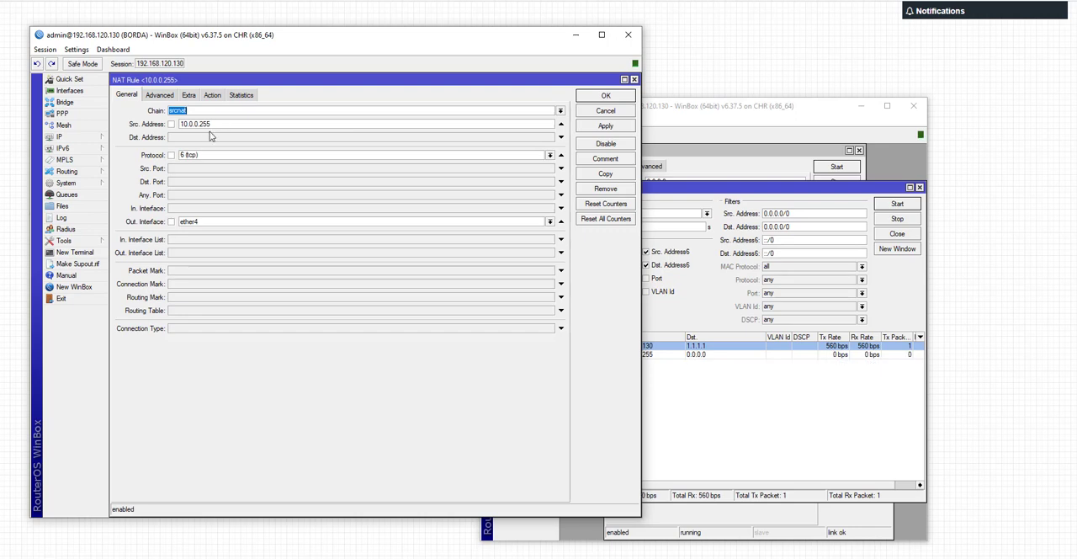
{"action": "left_click_drag", "start_coordinate": [210, 124], "coordinate": [173, 126]}
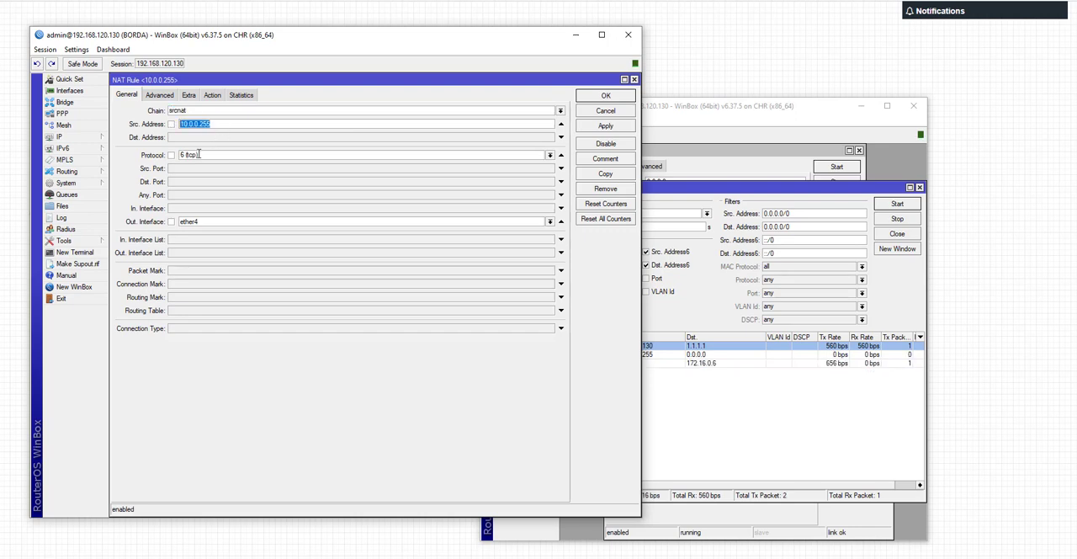
{"action": "left_click", "coordinate": [212, 95]}
{"action": "left_click_drag", "start_coordinate": [159, 172], "coordinate": [188, 172]}
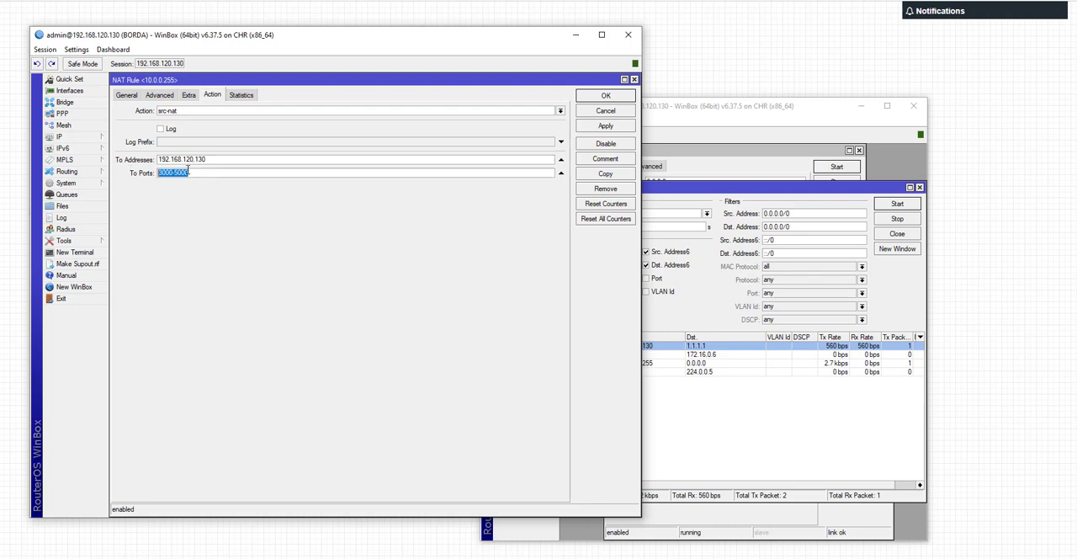
{"action": "left_click", "coordinate": [132, 97]}
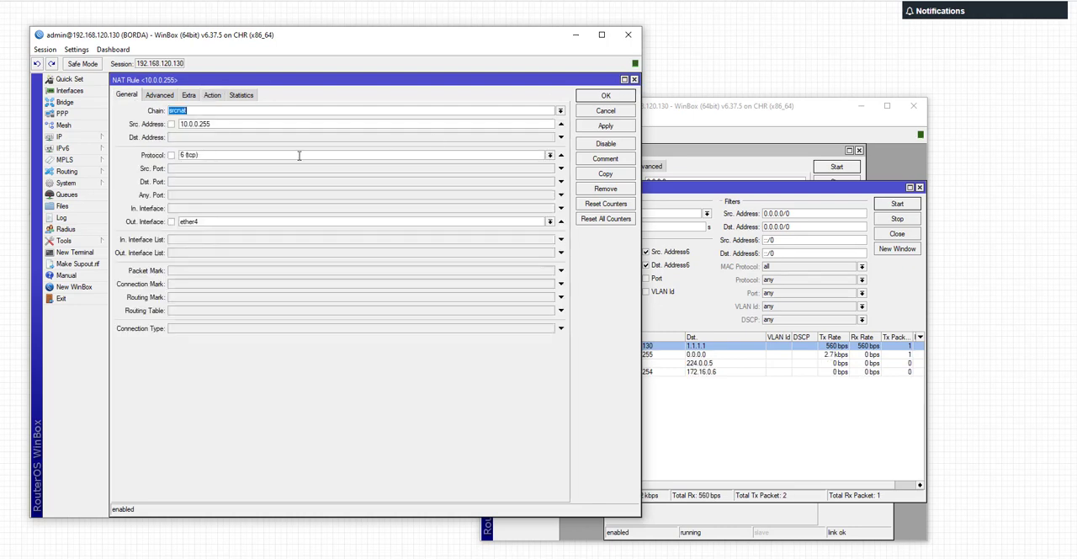
{"action": "left_click", "coordinate": [633, 79]}
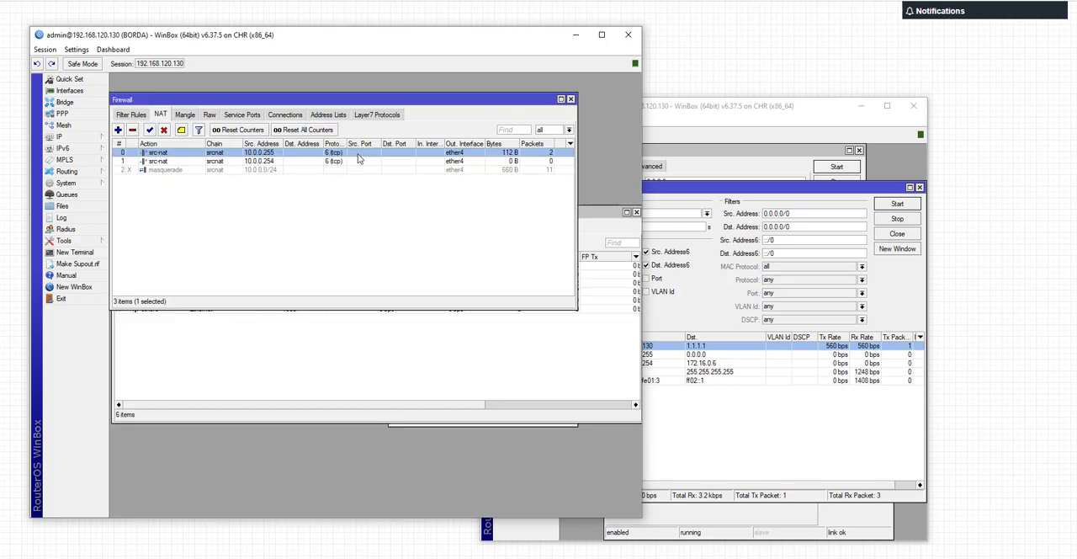
Step: Duplicate the 10.0.0.255 tcp src-nat rule with its protocol changed to udp, and save the copy
{"action": "double_click", "coordinate": [358, 154]}
{"action": "left_click", "coordinate": [606, 174]}
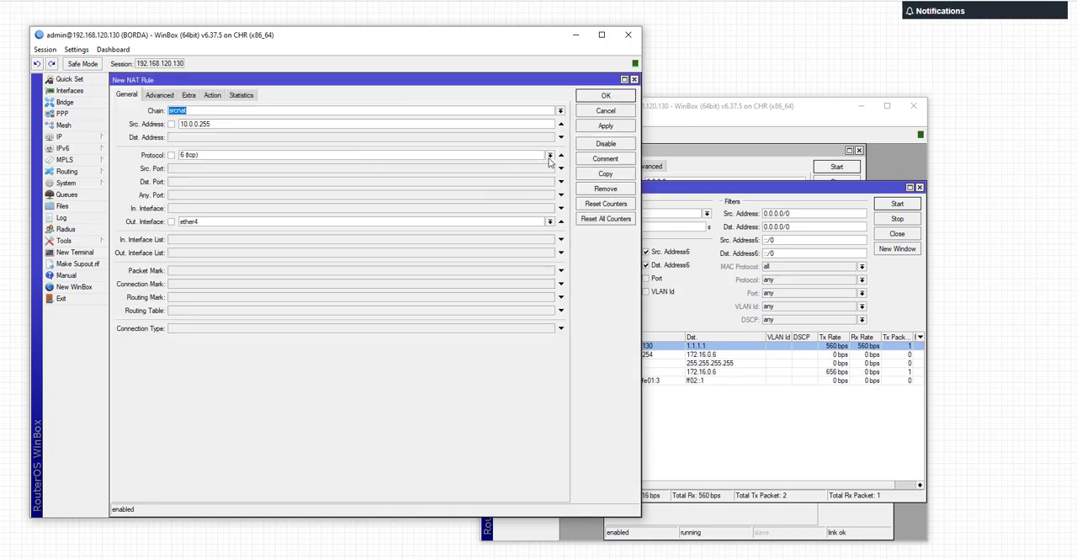
{"action": "left_click", "coordinate": [550, 157]}
{"action": "left_click", "coordinate": [421, 226]}
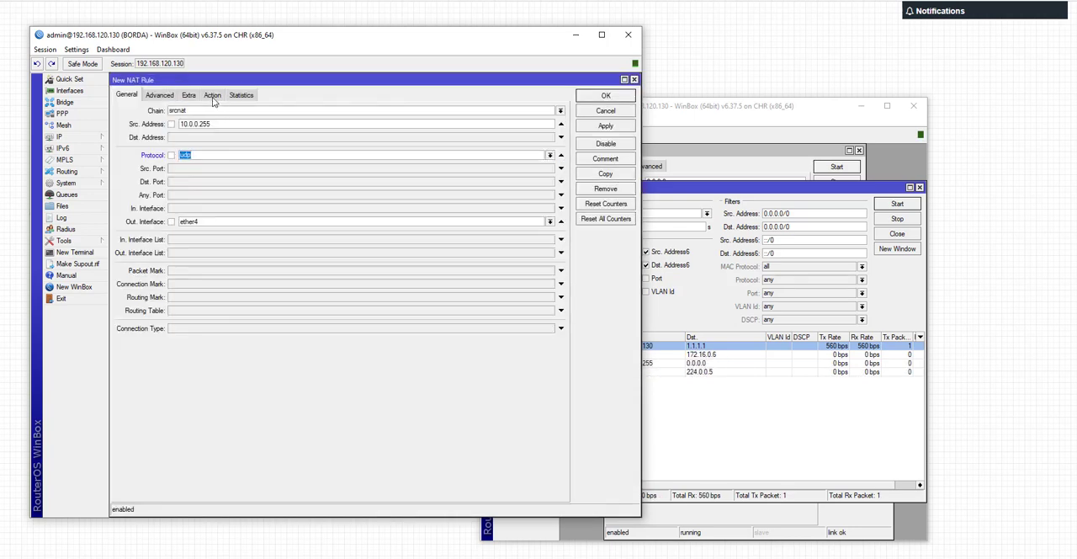
{"action": "left_click", "coordinate": [212, 95]}
{"action": "left_click", "coordinate": [606, 95]}
{"action": "left_click", "coordinate": [615, 94]}
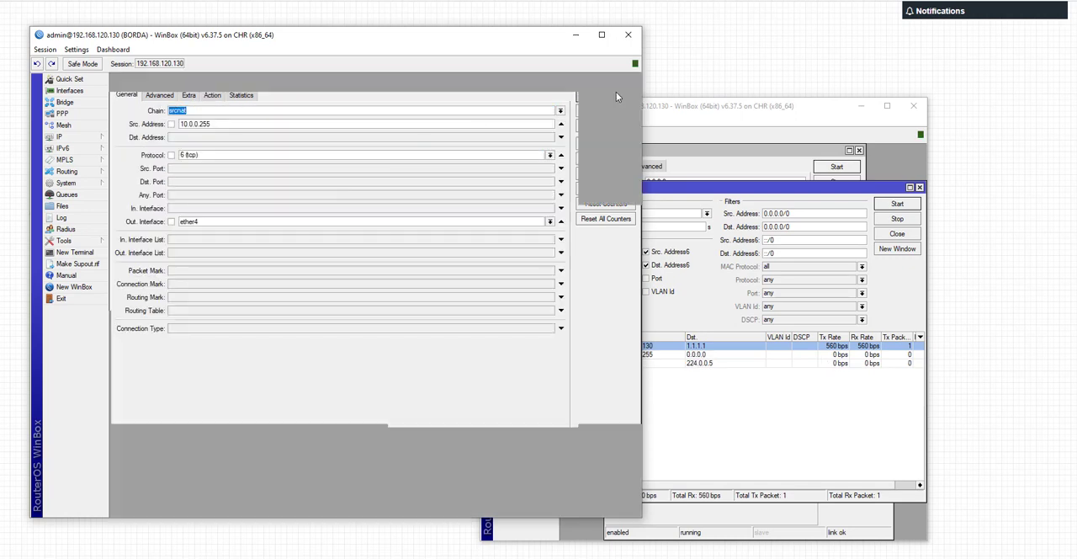
Step: Enlarge the Firewall window and widen the Bytes and Protocol columns, keeping the NAT rules sorted by number
{"action": "left_click_drag", "start_coordinate": [578, 310], "coordinate": [642, 353]}
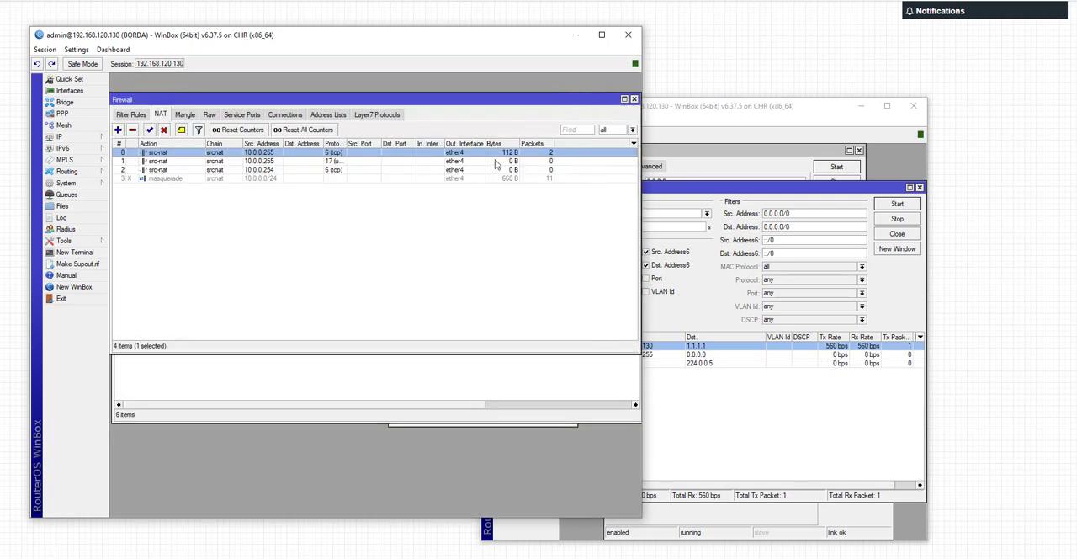
{"action": "left_click_drag", "start_coordinate": [519, 144], "coordinate": [488, 143]}
{"action": "left_click", "coordinate": [481, 143]}
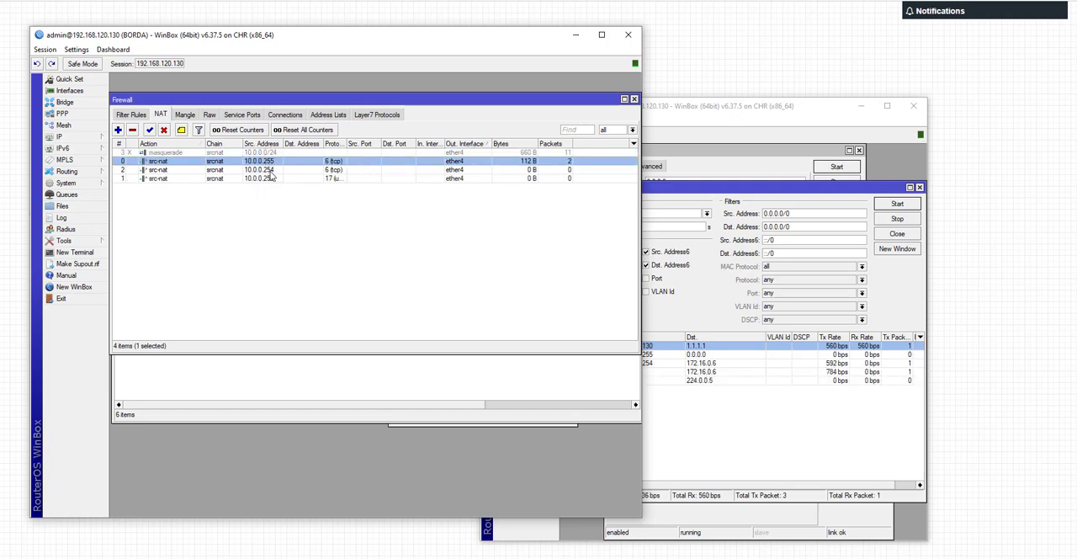
{"action": "left_click", "coordinate": [279, 178]}
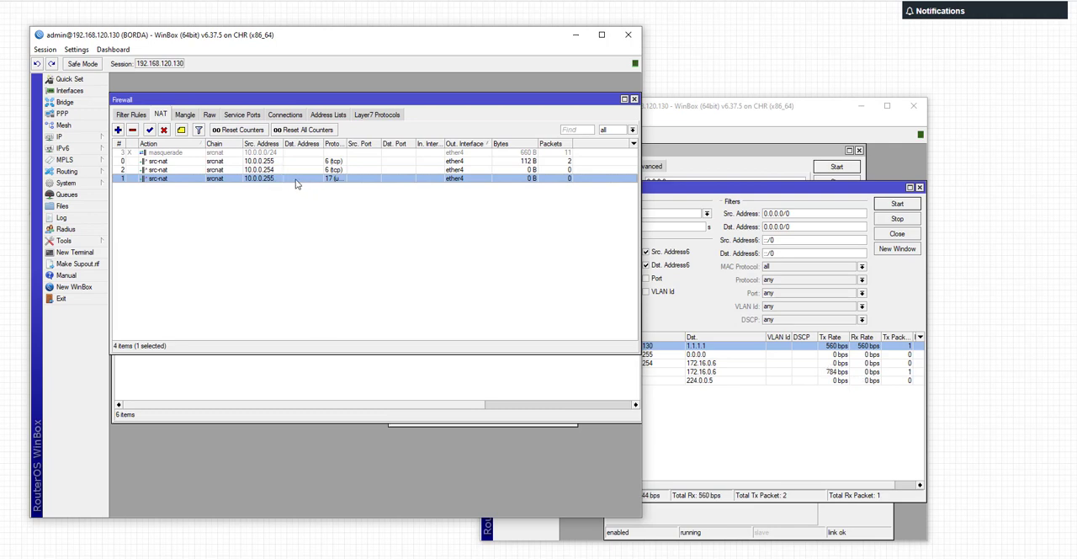
{"action": "left_click", "coordinate": [119, 143]}
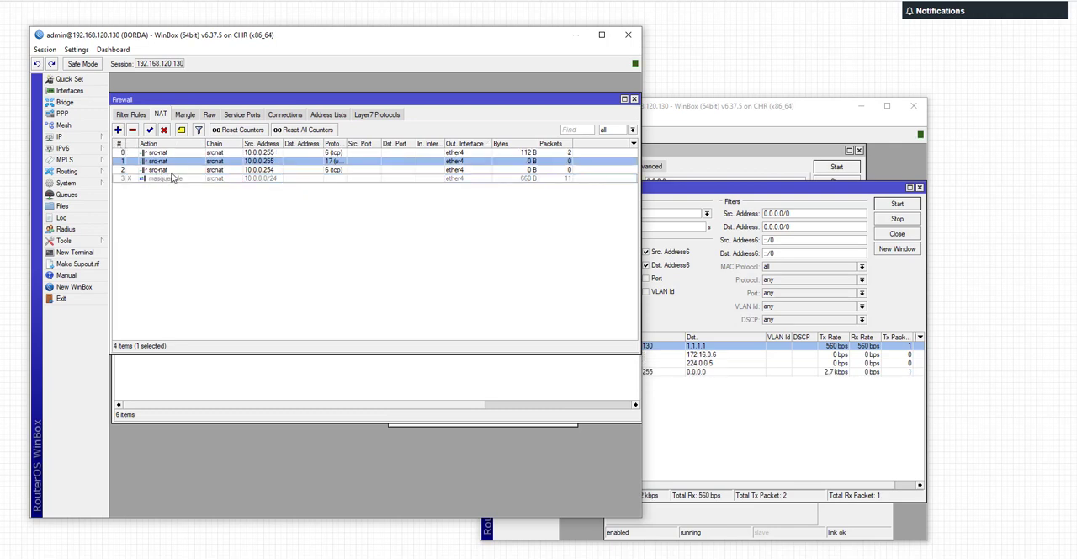
{"action": "left_click", "coordinate": [173, 170]}
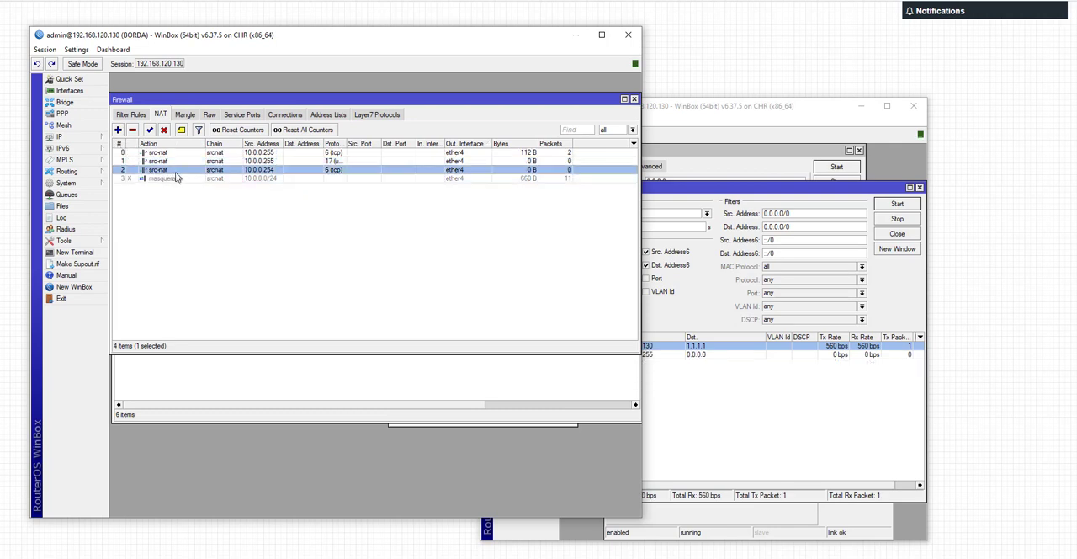
{"action": "left_click_drag", "start_coordinate": [348, 138], "coordinate": [372, 138]}
Step: Compare the To Ports ranges of the tcp and udp src-nat rules for 10.0.0.255
{"action": "left_click", "coordinate": [352, 154]}
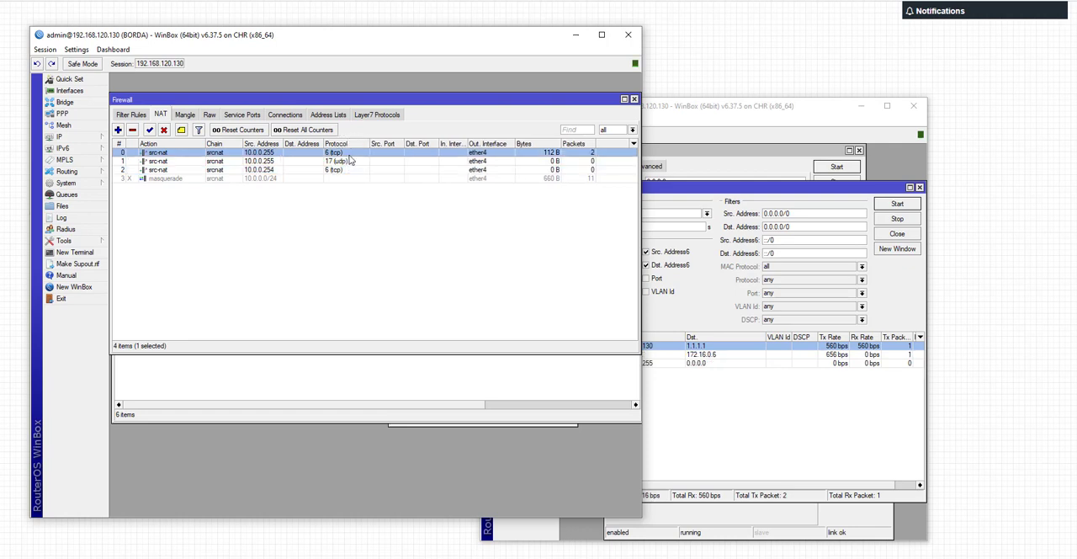
{"action": "left_click", "coordinate": [343, 164]}
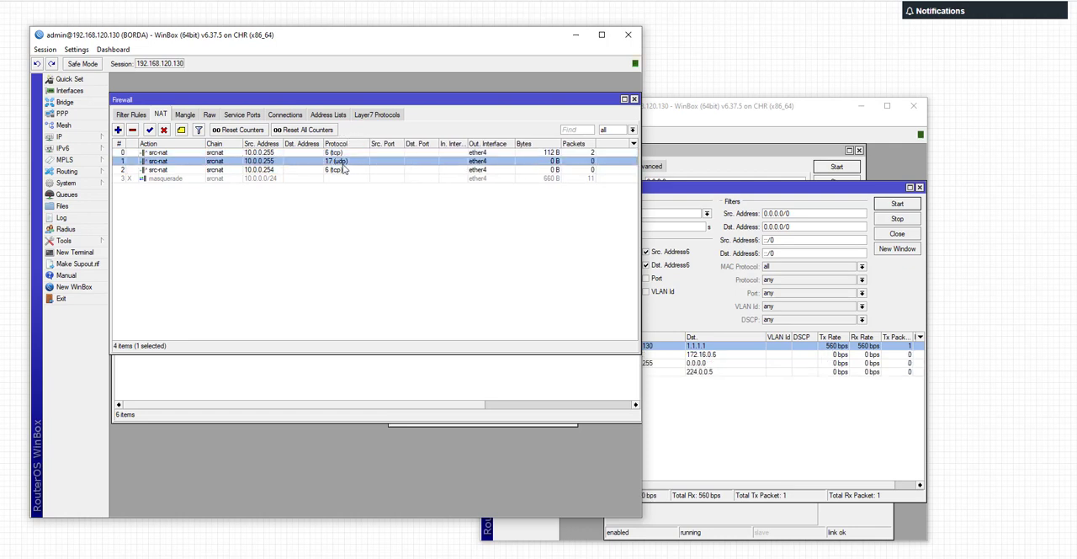
{"action": "double_click", "coordinate": [342, 164]}
{"action": "left_click", "coordinate": [211, 95]}
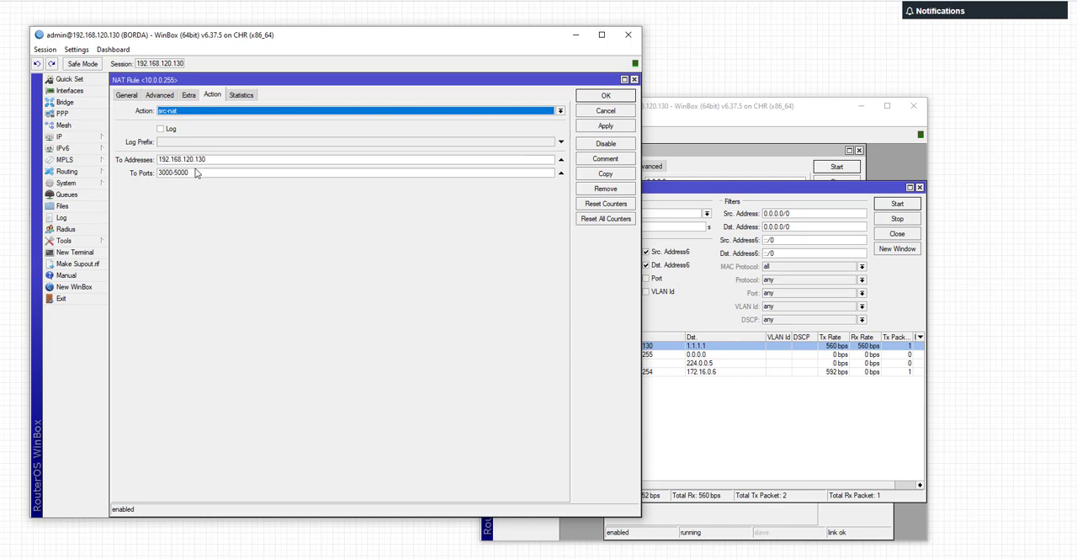
{"action": "left_click", "coordinate": [195, 172]}
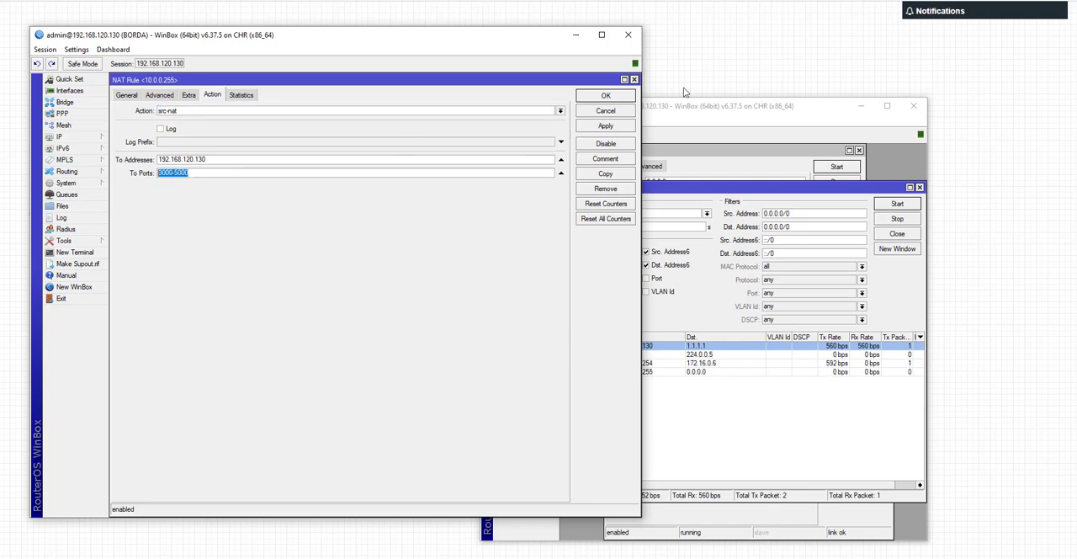
{"action": "left_click", "coordinate": [607, 96]}
{"action": "double_click", "coordinate": [198, 160]}
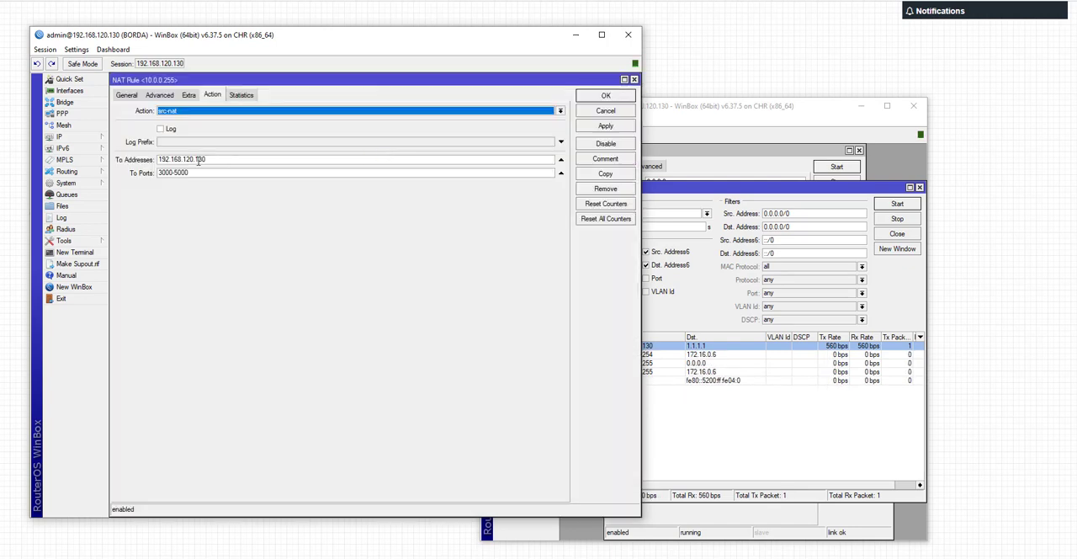
{"action": "left_click", "coordinate": [606, 96]}
Step: Minimize the background WinBox session and review the 10.0.0.255 src-nat rule's translated ports and address
{"action": "left_click", "coordinate": [861, 106]}
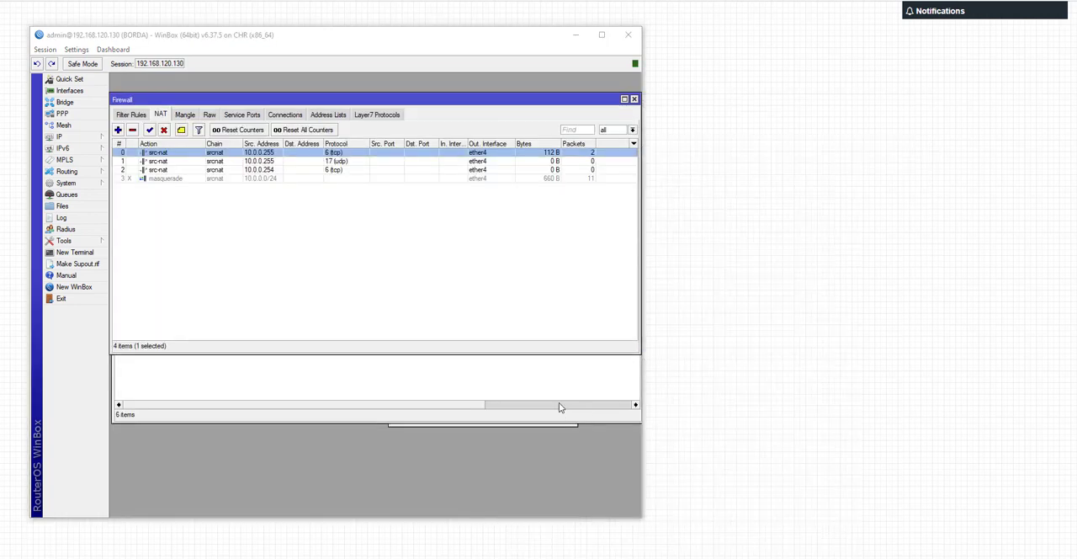
{"action": "double_click", "coordinate": [522, 161]}
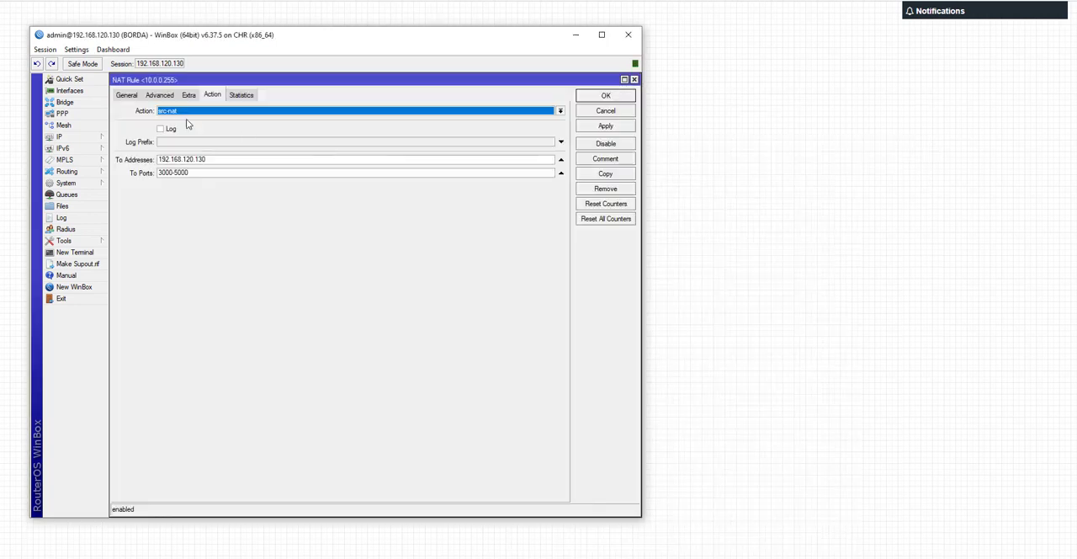
{"action": "left_click_drag", "start_coordinate": [192, 173], "coordinate": [141, 172]}
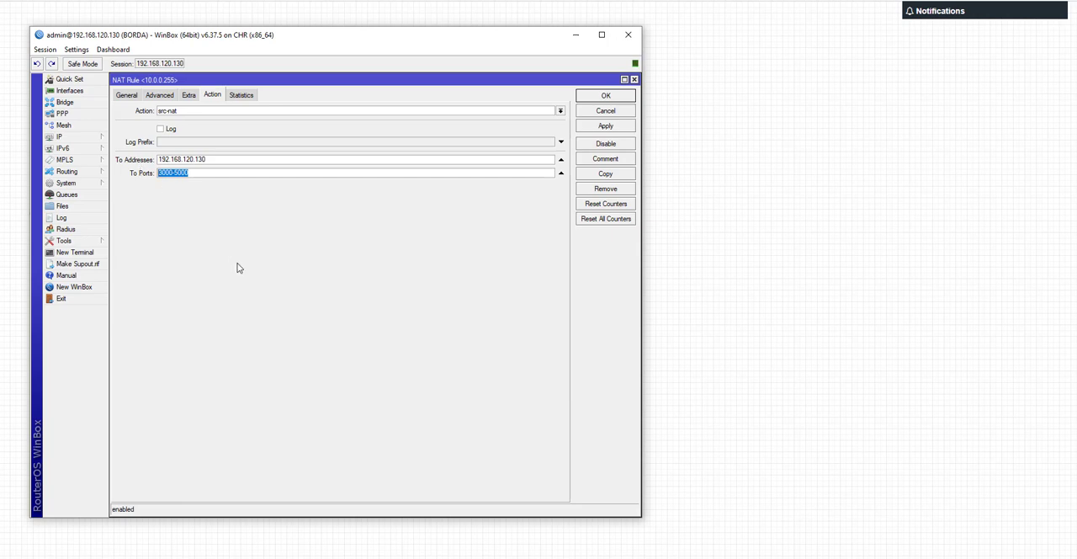
{"action": "left_click_drag", "start_coordinate": [207, 159], "coordinate": [154, 186]}
{"action": "left_click", "coordinate": [633, 80]}
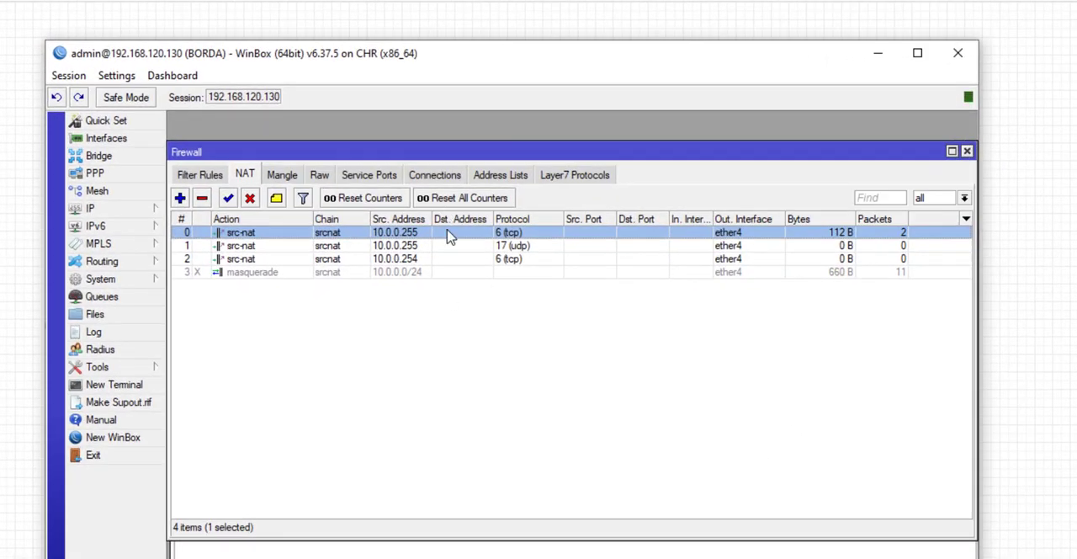
Step: Reopen the 10.0.0.255 tcp rule, examine its To Addresses and To Ports once more, and close it
{"action": "double_click", "coordinate": [448, 237]}
{"action": "left_click_drag", "start_coordinate": [336, 244], "coordinate": [190, 271]}
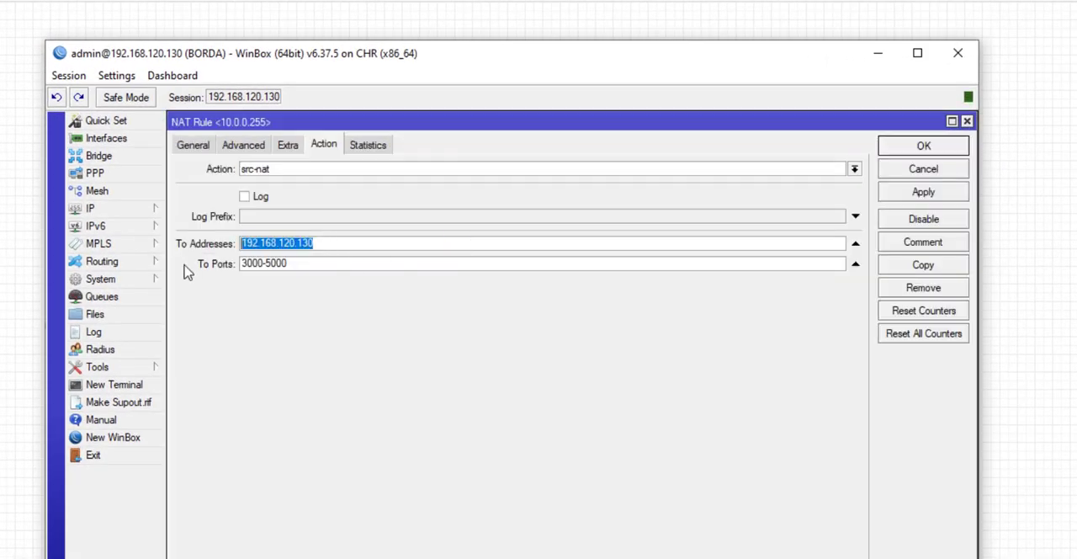
{"action": "left_click_drag", "start_coordinate": [310, 264], "coordinate": [212, 271]}
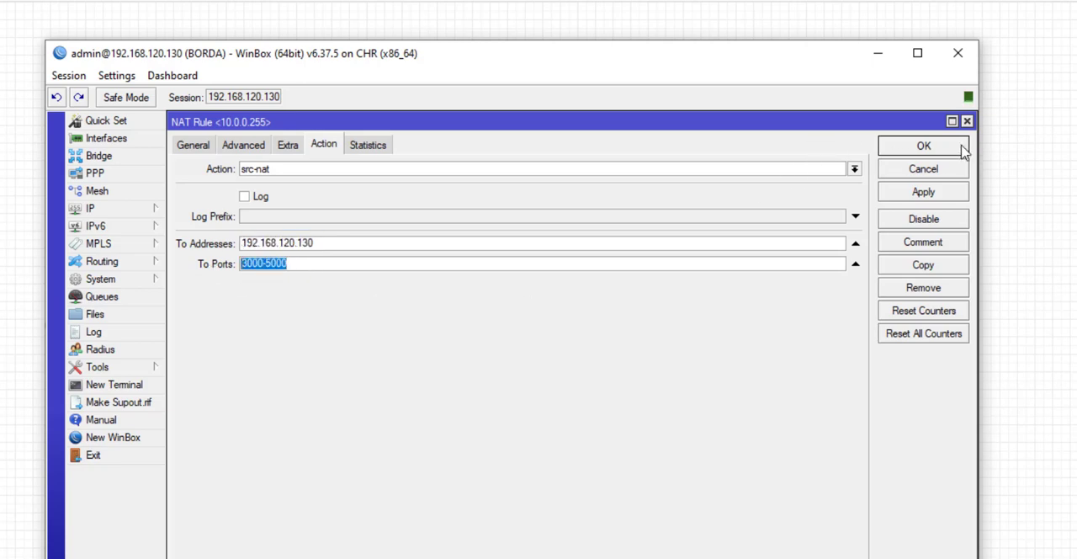
{"action": "left_click_drag", "start_coordinate": [333, 245], "coordinate": [206, 250]}
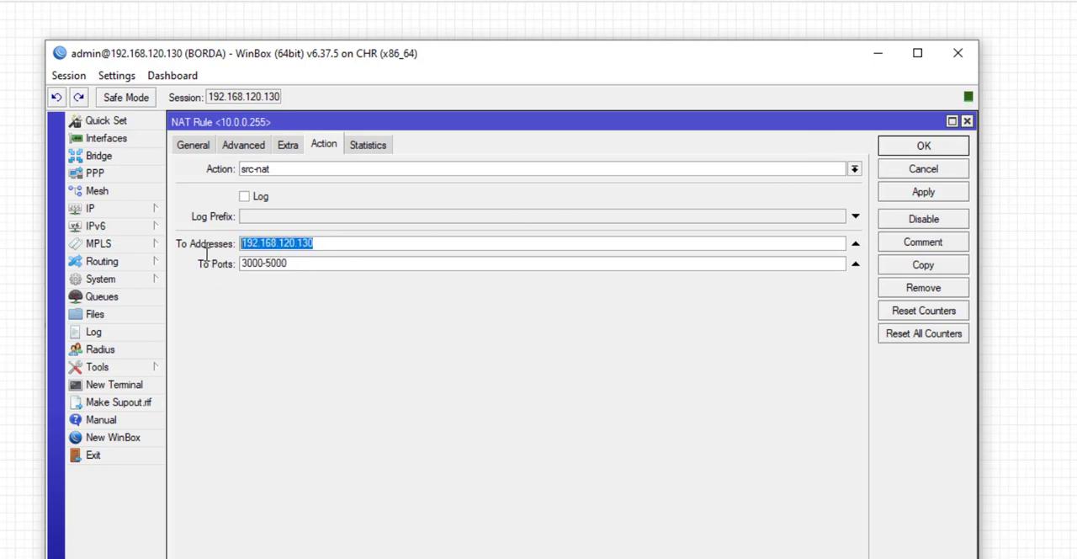
{"action": "left_click_drag", "start_coordinate": [287, 264], "coordinate": [227, 270]}
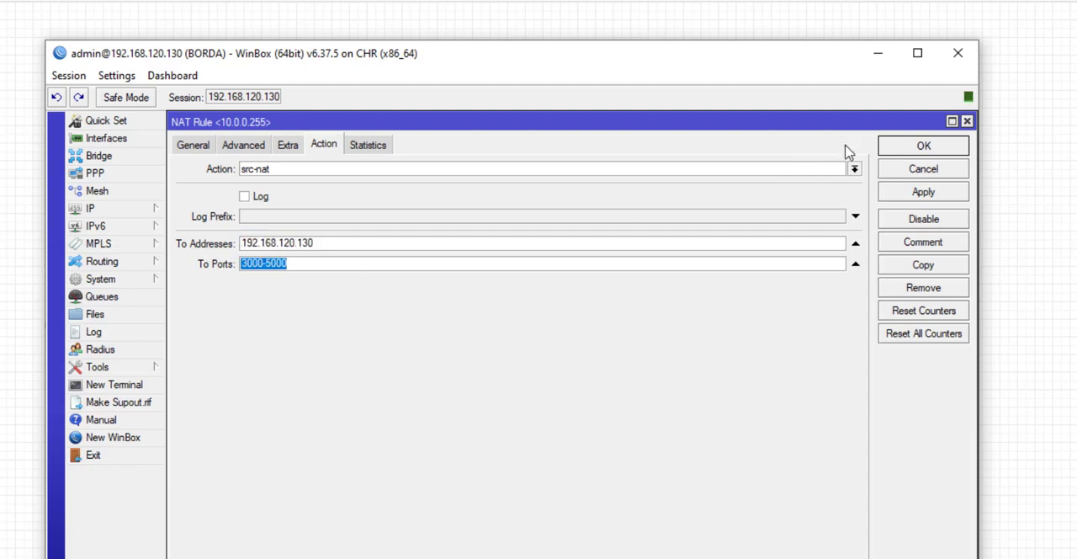
{"action": "left_click", "coordinate": [923, 148]}
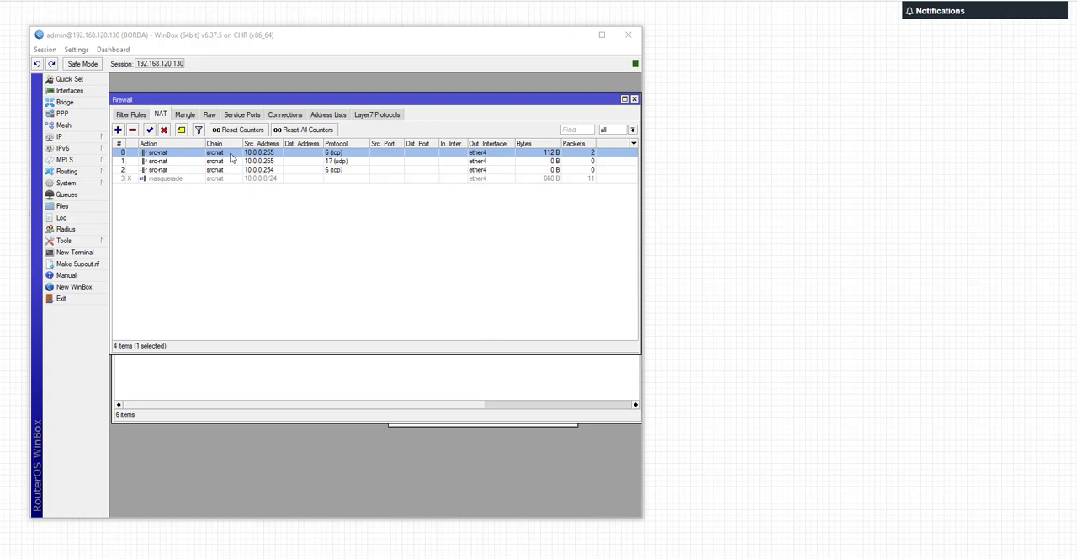
Step: Open the tcp src-nat rule for 10.0.0.255 and set its Src. Address to 10.0.0.0/26
{"action": "double_click", "coordinate": [212, 151]}
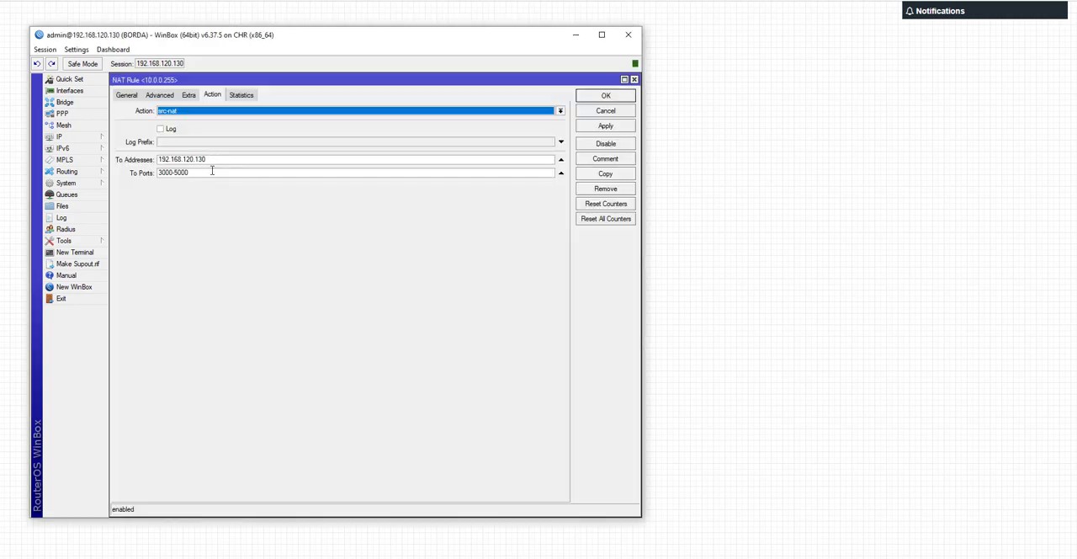
{"action": "double_click", "coordinate": [189, 173]}
{"action": "left_click", "coordinate": [128, 95]}
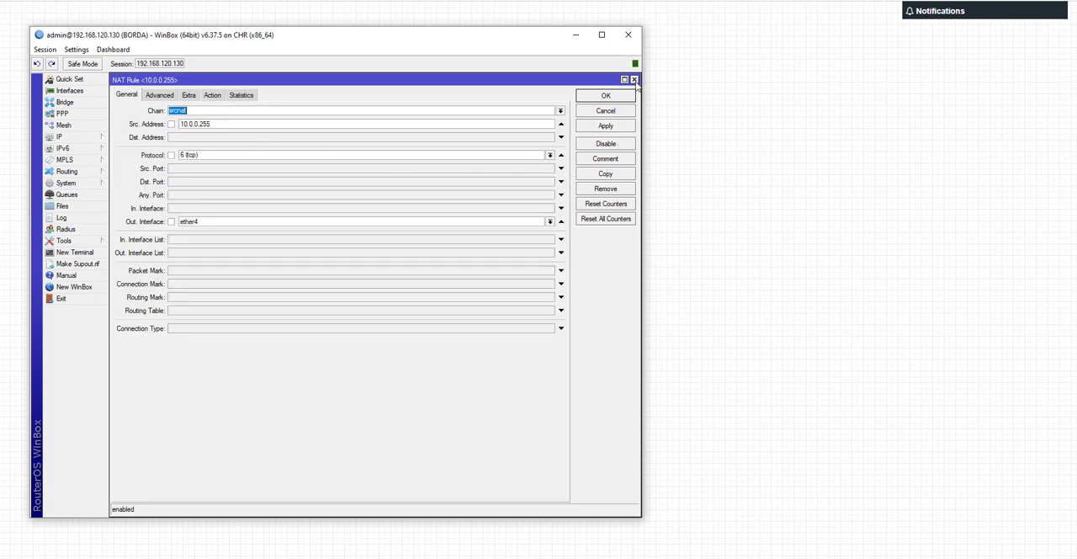
{"action": "left_click", "coordinate": [208, 124]}
{"action": "key", "text": "BackSpace"}
{"action": "key", "text": "BackSpace"}
{"action": "type", "text": "0/26"}
Step: Remove the To Ports range from the 10.0.0.0/26 src-nat rule and save the rule
{"action": "left_click", "coordinate": [212, 94]}
{"action": "left_click", "coordinate": [224, 171]}
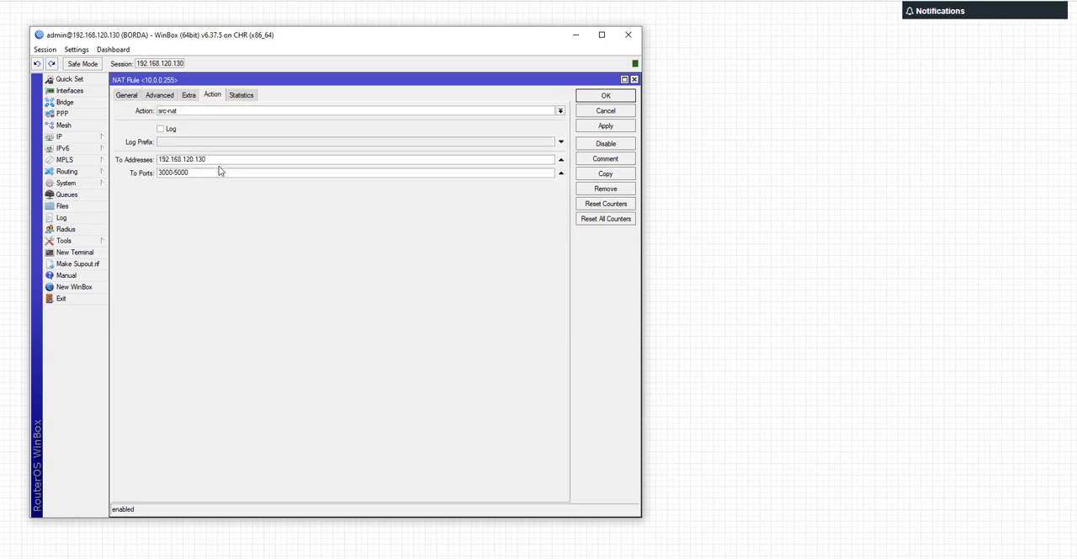
{"action": "left_click", "coordinate": [560, 173]}
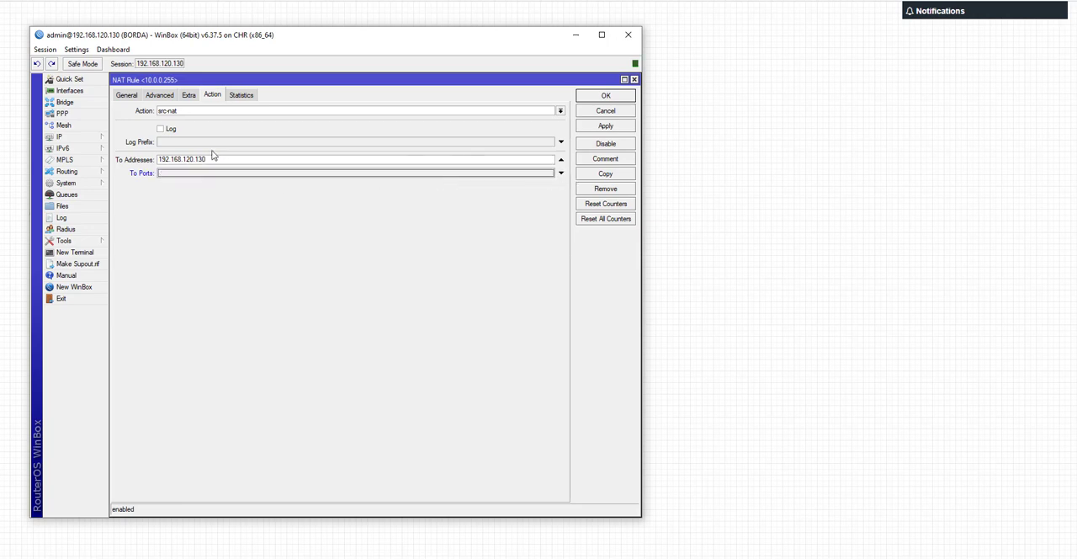
{"action": "left_click", "coordinate": [595, 98]}
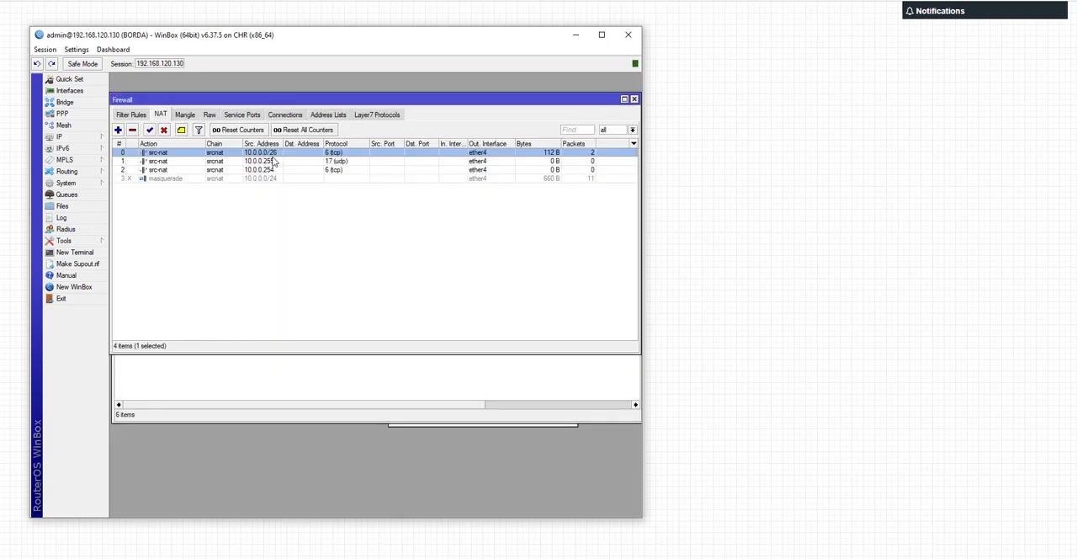
Step: Duplicate the 10.0.0.0/26 tcp src-nat rule and set the copy's Src. Address to 10.0.0.64/26
{"action": "double_click", "coordinate": [305, 157]}
{"action": "left_click", "coordinate": [605, 174]}
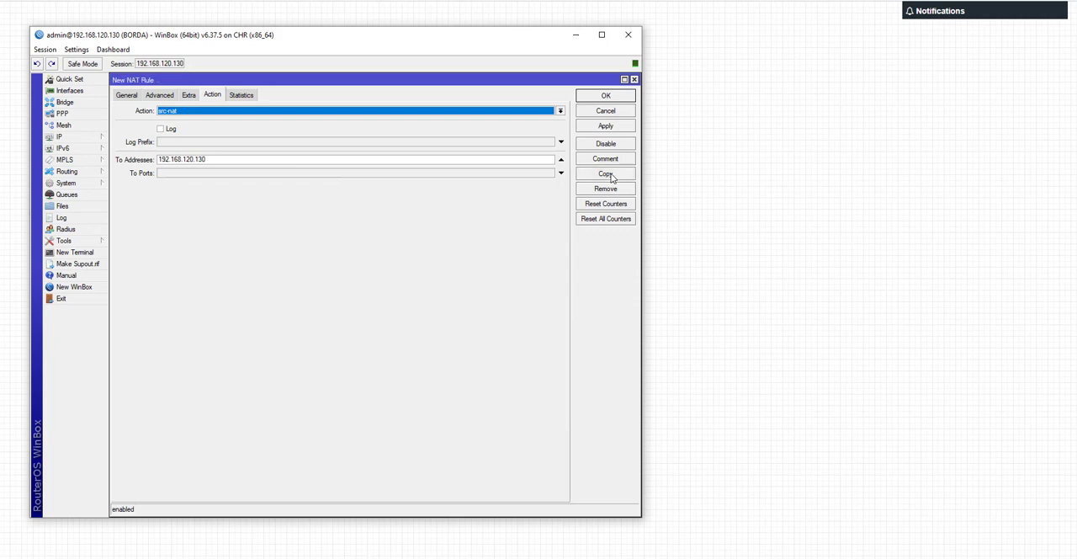
{"action": "left_click_drag", "start_coordinate": [126, 80], "coordinate": [228, 106]}
{"action": "left_click", "coordinate": [220, 120]}
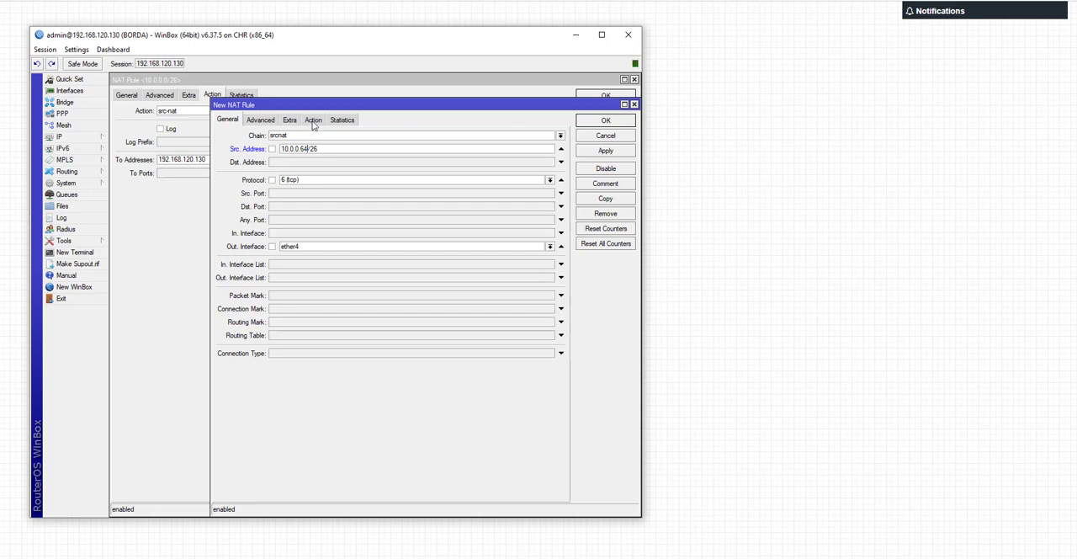
Step: Set the copied rule's To Addresses to 192.168.120.131, then save it and close the original rule
{"action": "left_click", "coordinate": [313, 120]}
{"action": "left_click", "coordinate": [315, 185]}
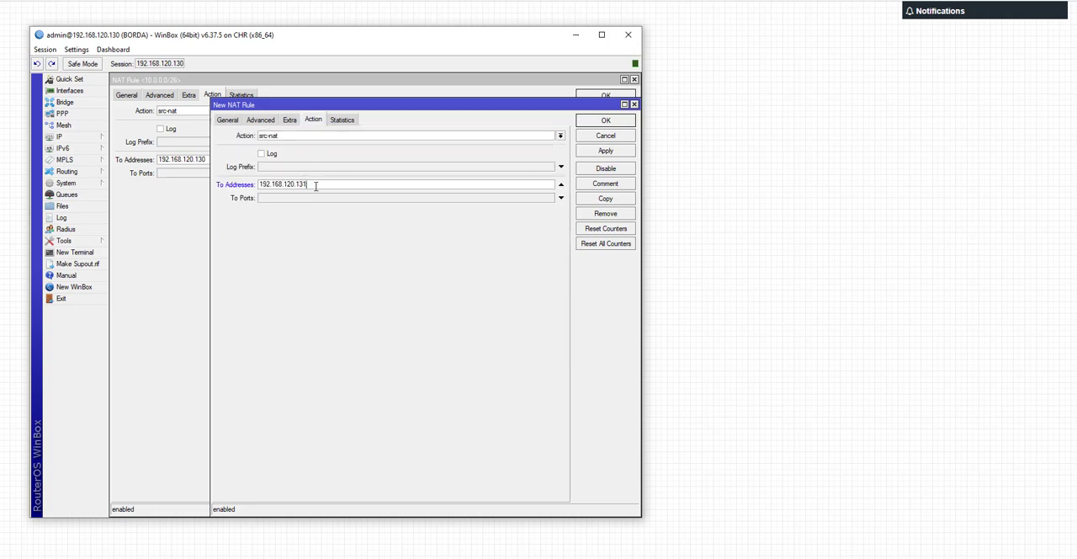
{"action": "left_click", "coordinate": [598, 120]}
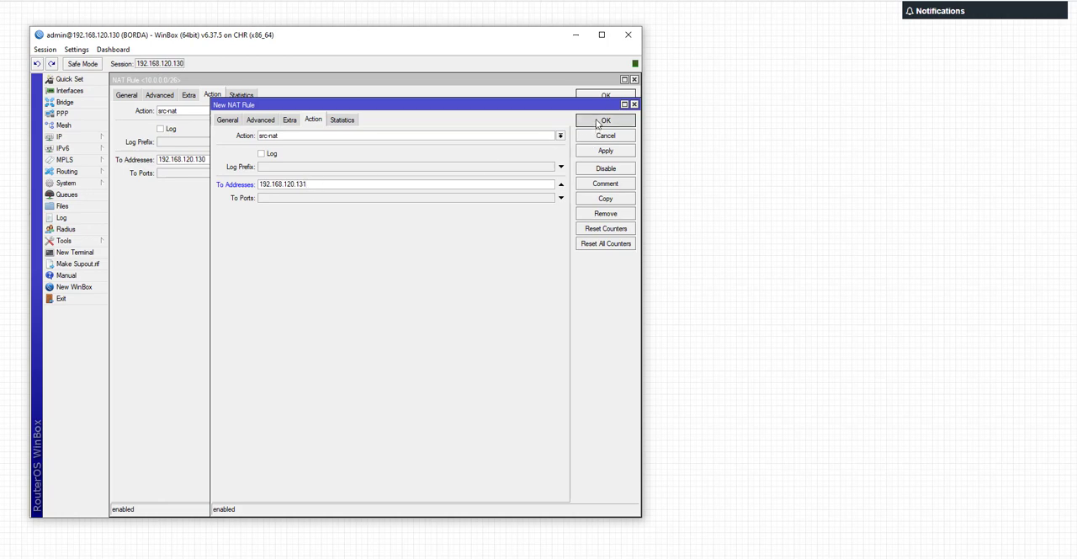
{"action": "left_click", "coordinate": [599, 96]}
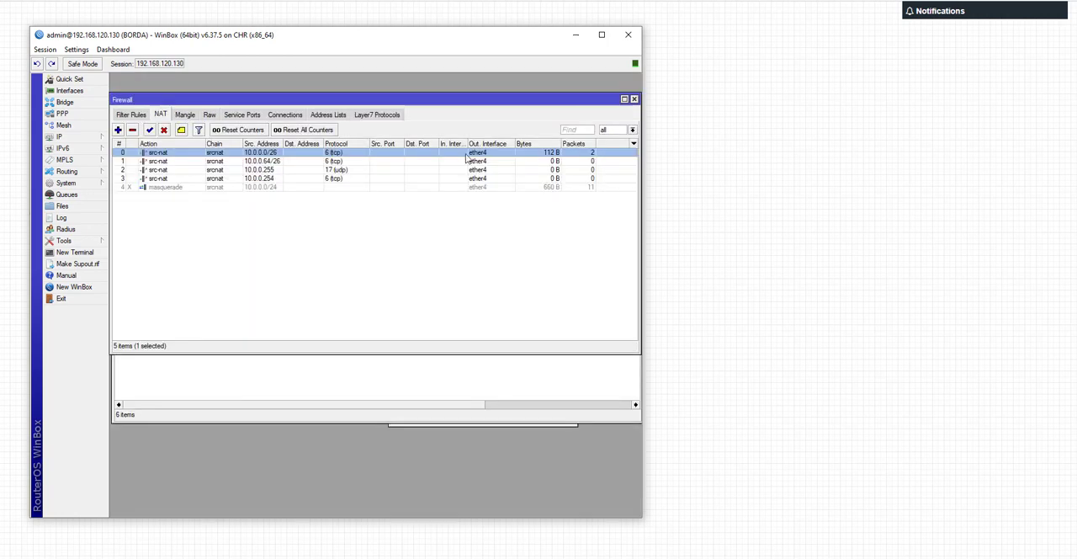
Step: Show the To Addresses column in the NAT rule list and select the 10.0.0.0/26 and 10.0.0.64/26 rules together
{"action": "left_click", "coordinate": [633, 143]}
{"action": "mouse_move", "coordinate": [729, 202]}
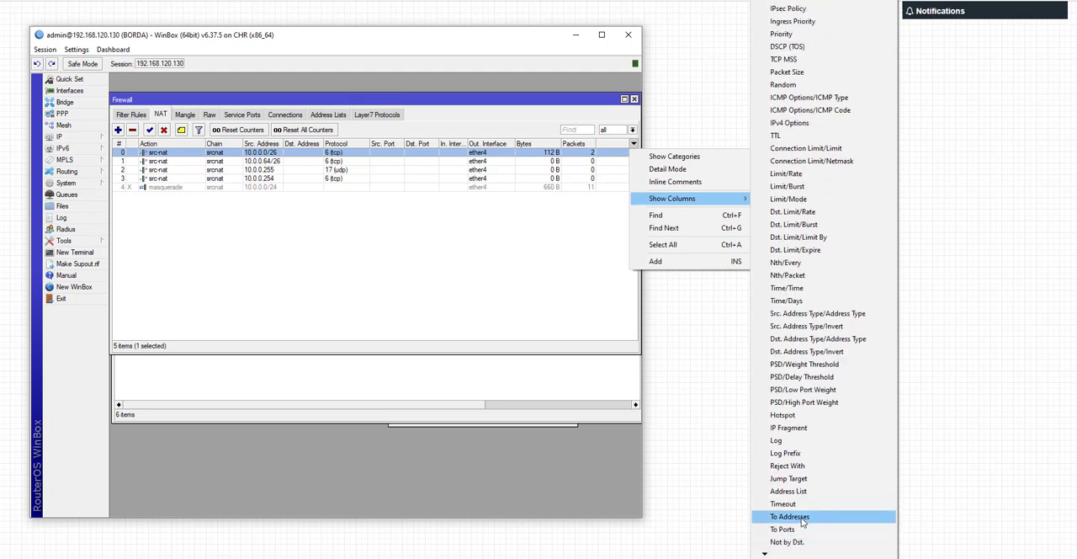
{"action": "left_click", "coordinate": [804, 517]}
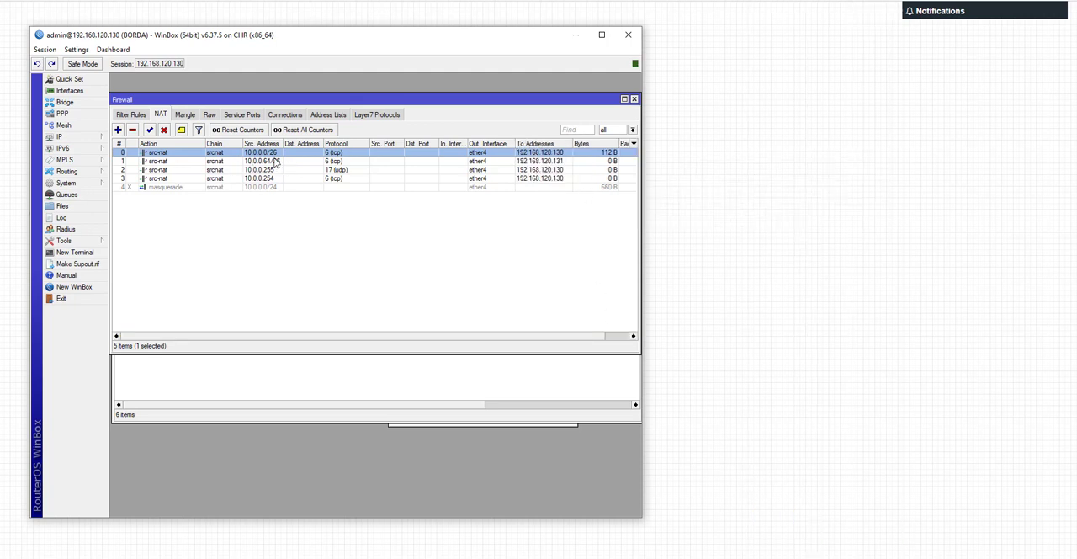
{"action": "left_click", "coordinate": [563, 160], "text": "ctrl"}
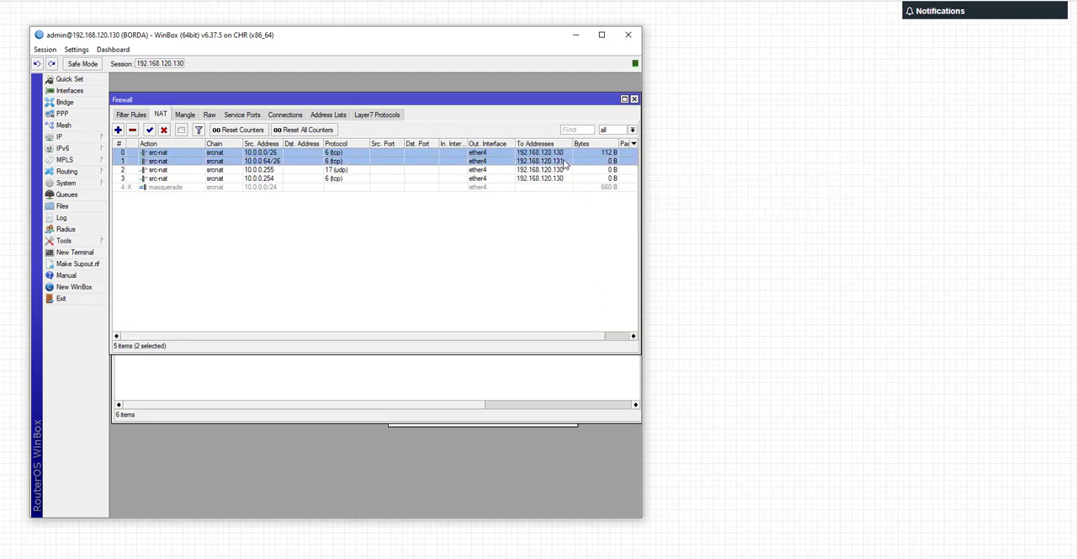